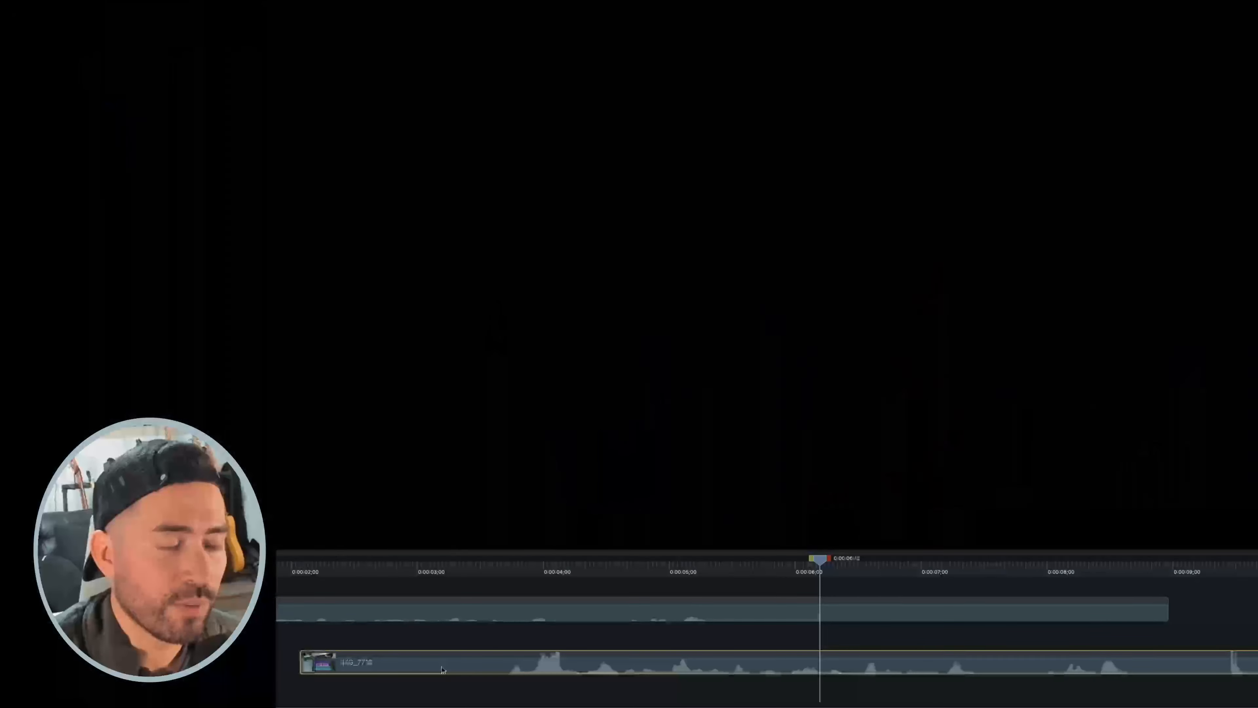
Step: Separate the video and audio of the IMG_7718 clip
{"action": "right_click", "coordinate": [442, 669]}
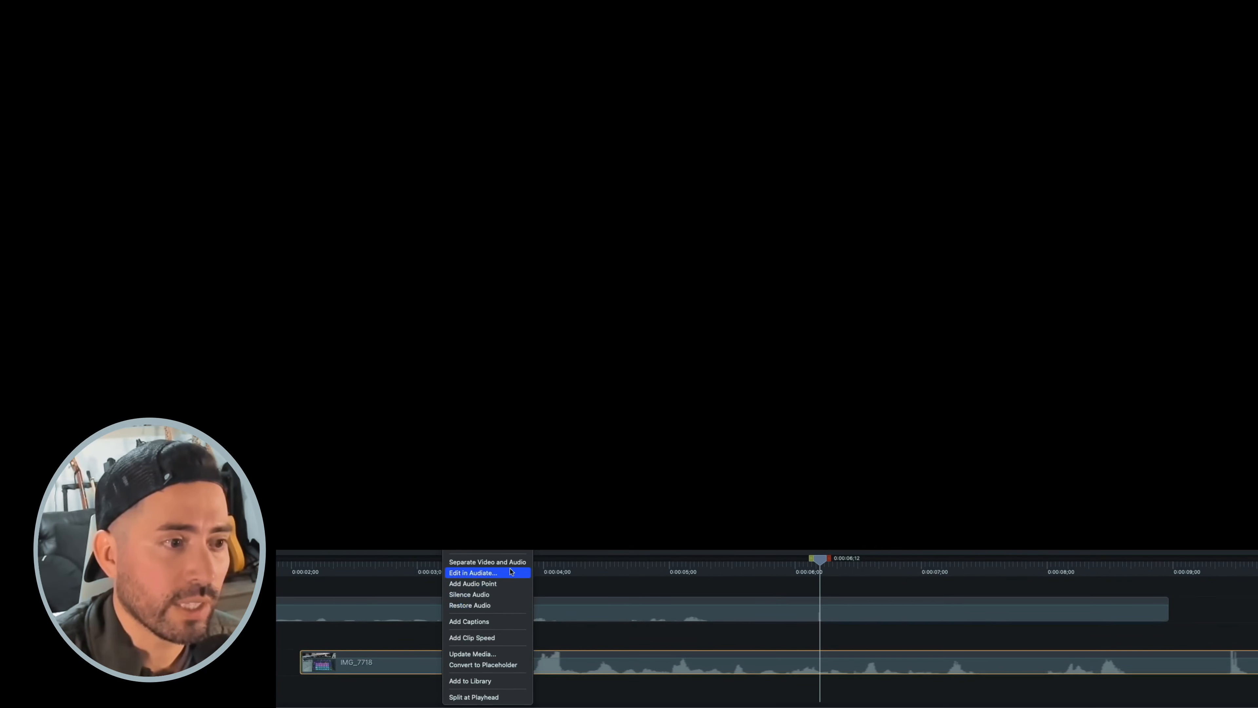
{"action": "left_click", "coordinate": [488, 562]}
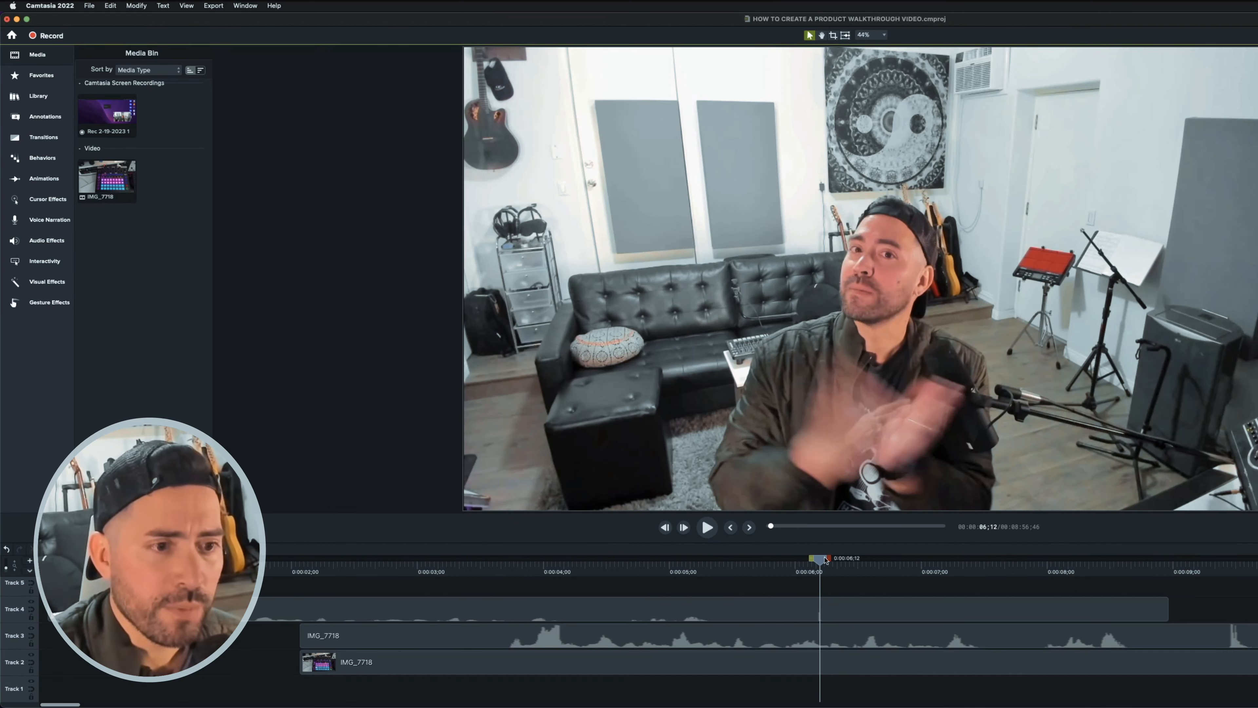
Step: Position the playhead at 0:00:06;12, on the frame where the hands clap in the camera recording
{"action": "left_click_drag", "start_coordinate": [825, 560], "coordinate": [817, 561]}
{"action": "left_click", "coordinate": [826, 605]}
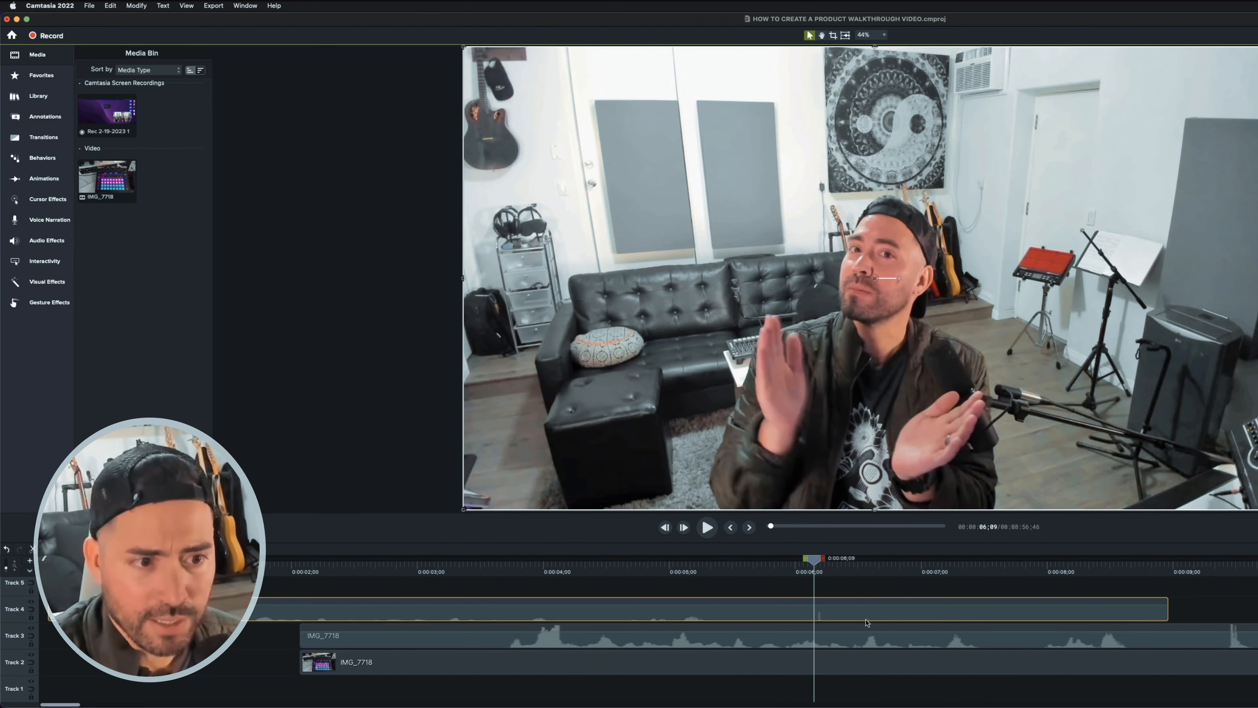
{"action": "key", "text": "super+minus"}
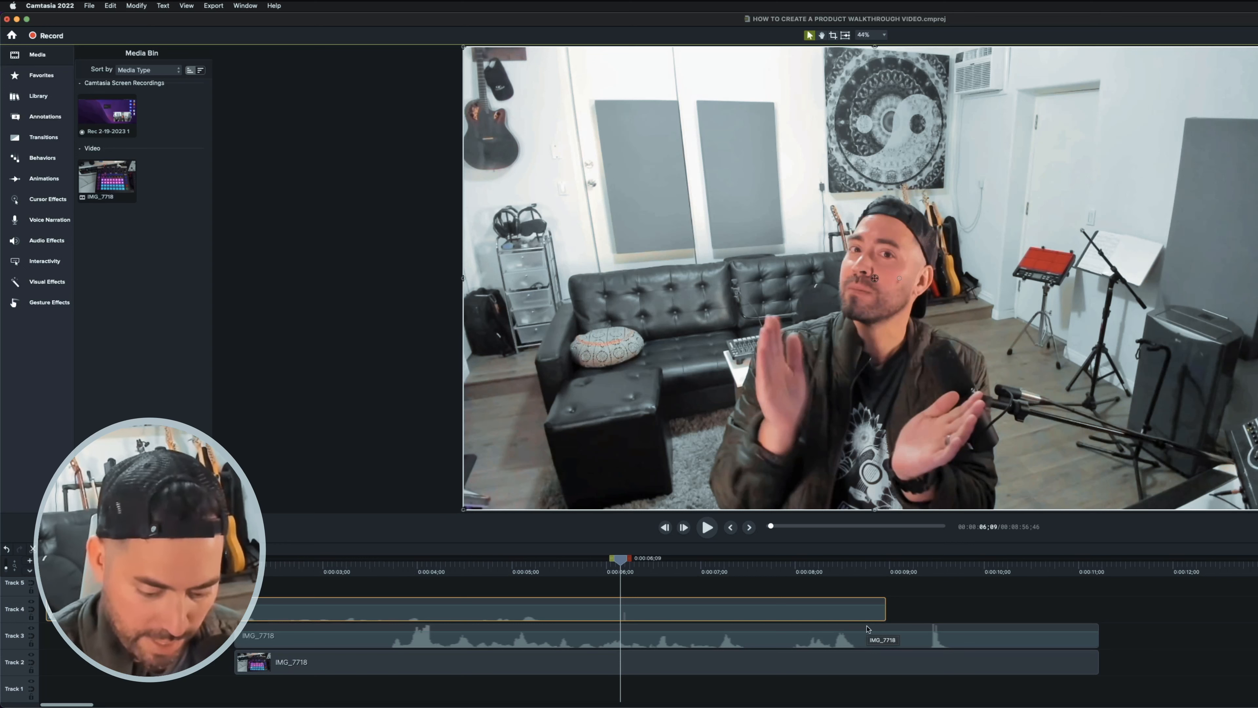
{"action": "key", "text": "super+equal"}
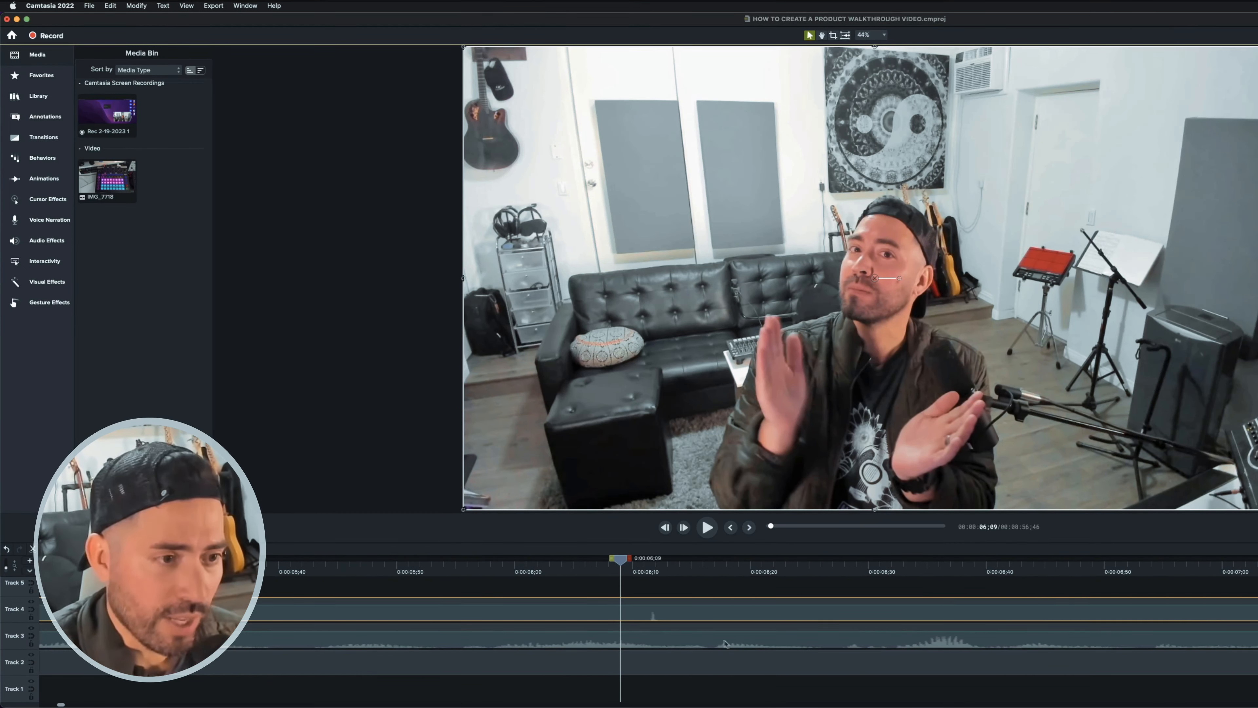
{"action": "left_click_drag", "start_coordinate": [620, 562], "coordinate": [652, 556]}
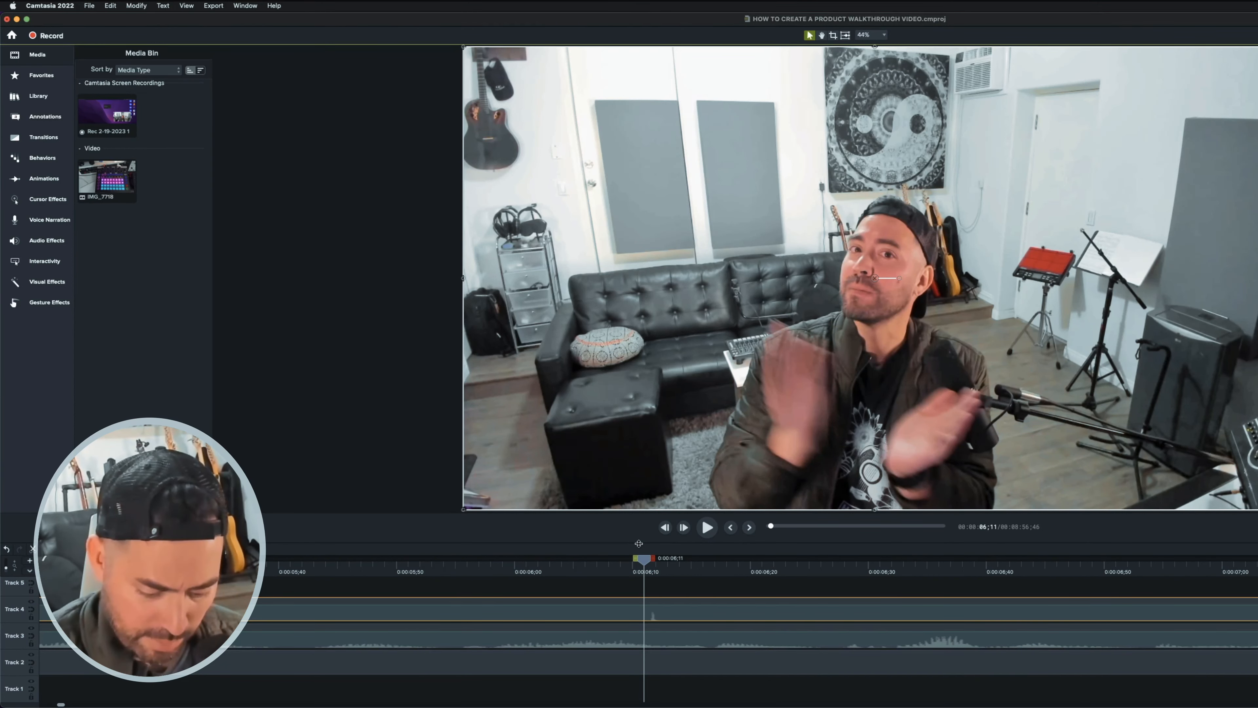
{"action": "key", "text": "period"}
{"action": "key", "text": "comma"}
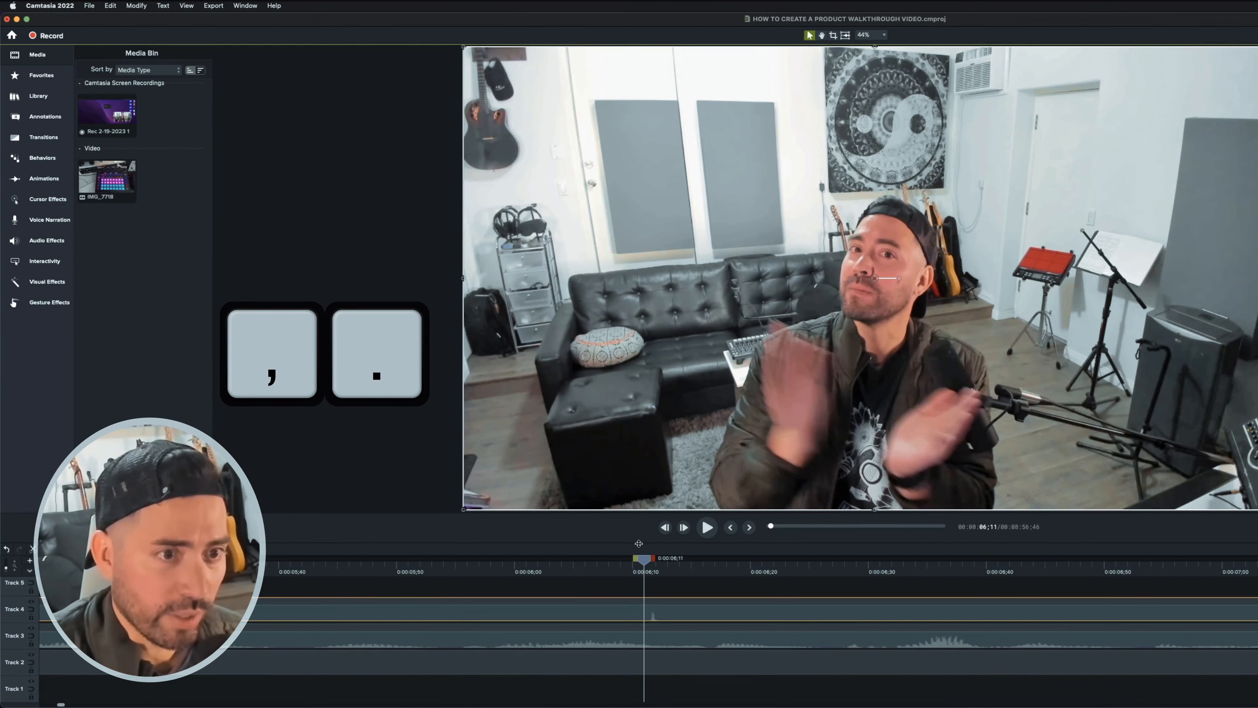
{"action": "key", "text": "period"}
Step: Move the IMG_7718 video and audio clips together to an earlier time so their clap spike sits near the playhead
{"action": "key", "text": "super+minus"}
{"action": "key", "text": "super+minus"}
{"action": "key", "text": "super+minus"}
{"action": "key", "text": "super+minus"}
{"action": "key", "text": "super+minus"}
{"action": "key", "text": "super+minus"}
{"action": "key", "text": "super+minus"}
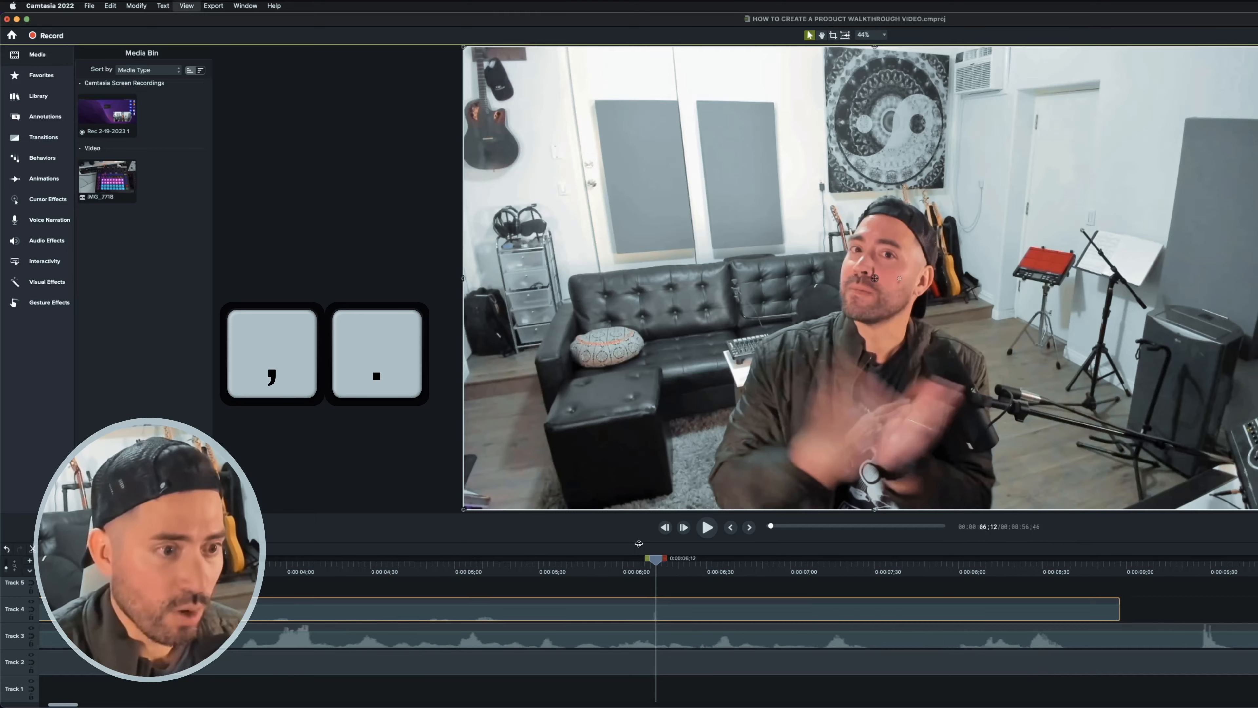
{"action": "left_click", "coordinate": [692, 656]}
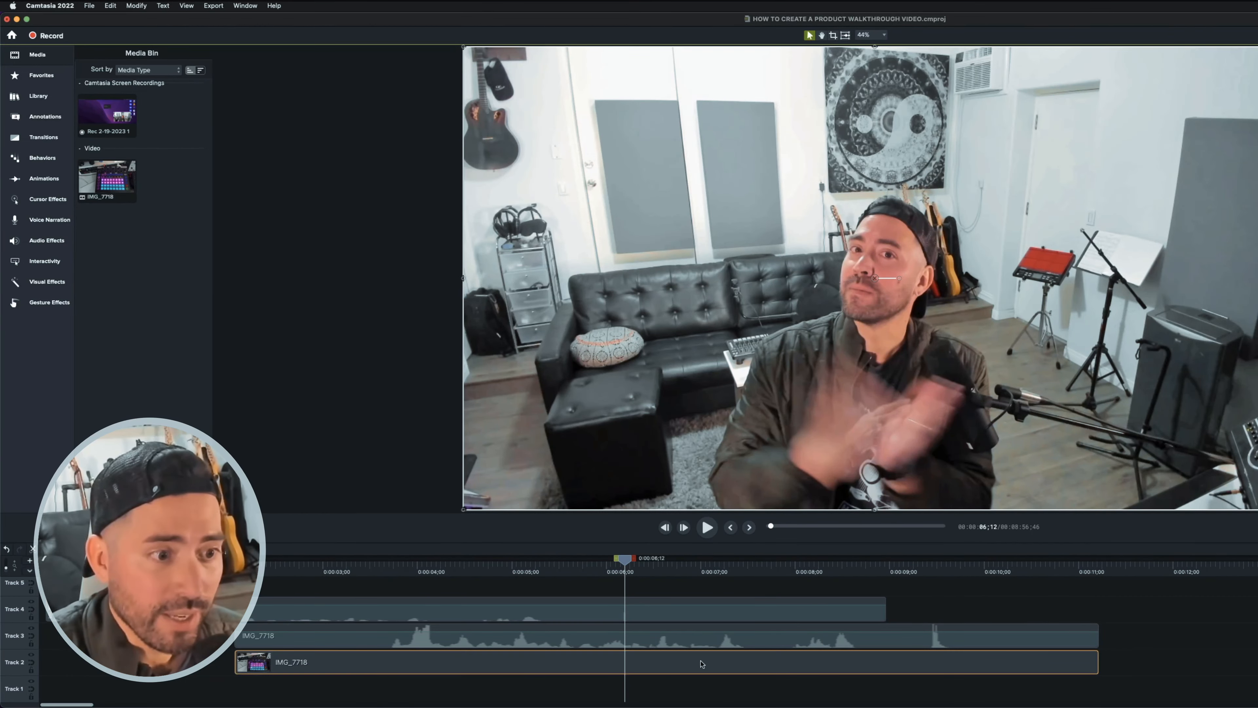
{"action": "left_click_drag", "start_coordinate": [281, 655], "coordinate": [239, 637]}
{"action": "left_click_drag", "start_coordinate": [397, 591], "coordinate": [651, 609]}
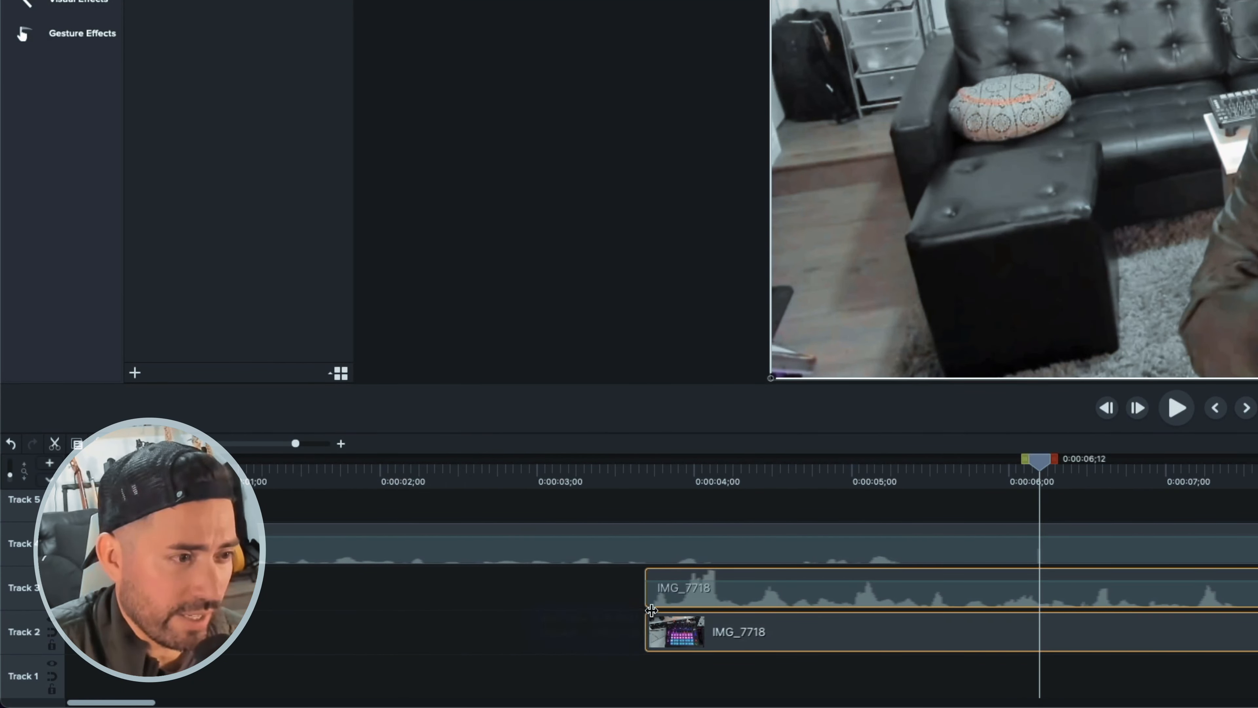
{"action": "left_click_drag", "start_coordinate": [1256, 675], "coordinate": [874, 593]}
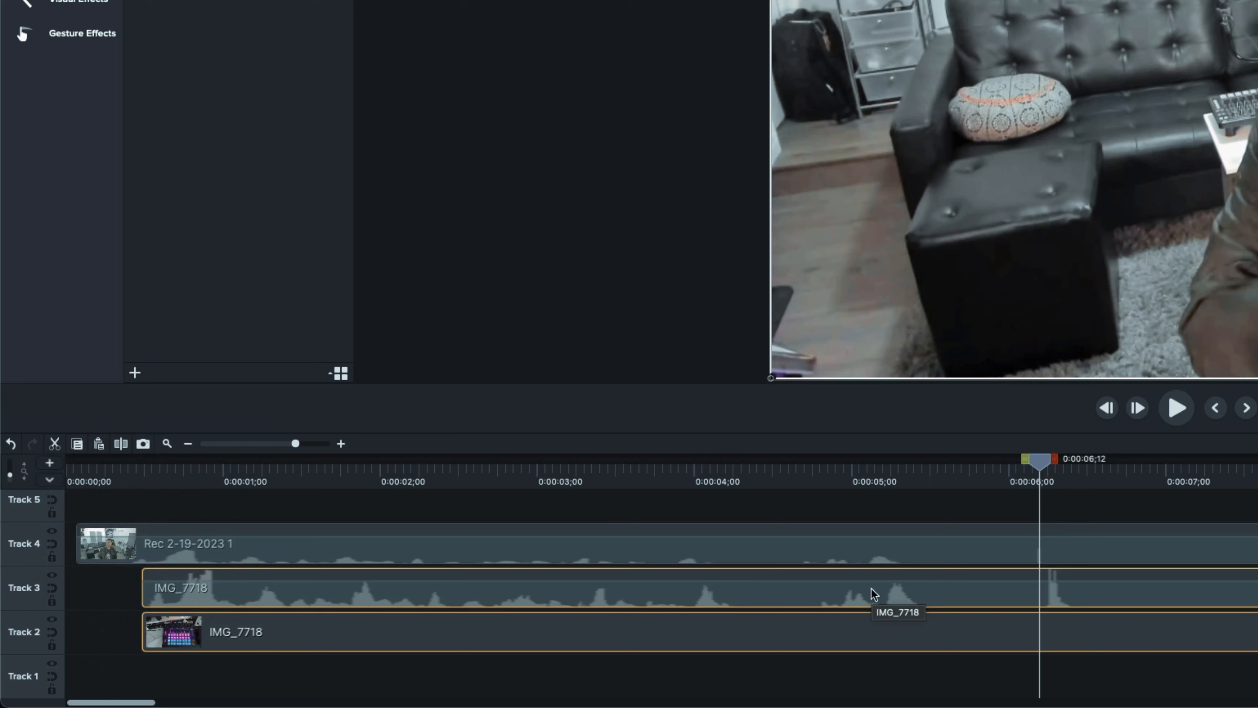
Step: Fine-tune both IMG_7718 clips together so their clap spike aligns with the clap in the Track 4 recording
{"action": "key", "text": "super+equal"}
{"action": "key", "text": "super+equal"}
{"action": "key", "text": "super+minus"}
{"action": "key", "text": "super+minus"}
{"action": "key", "text": "super+minus"}
{"action": "key", "text": "super+equal"}
{"action": "key", "text": "super+equal"}
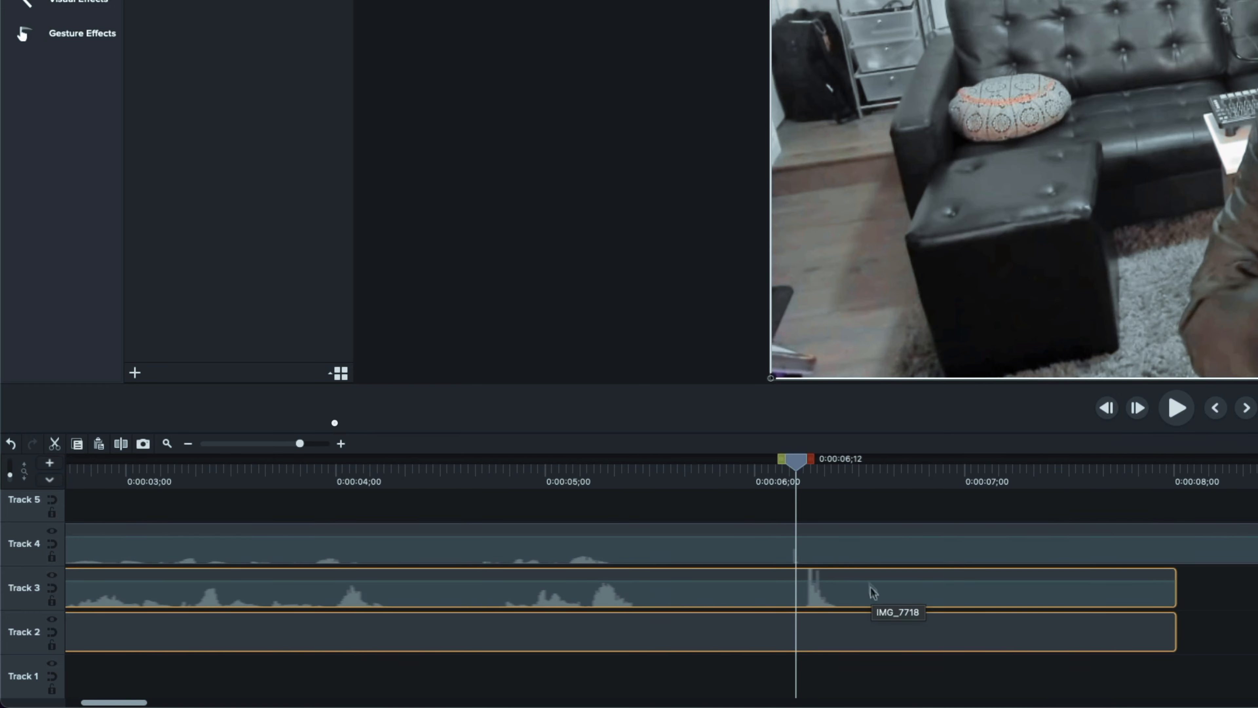
{"action": "left_click_drag", "start_coordinate": [301, 446], "coordinate": [327, 444]}
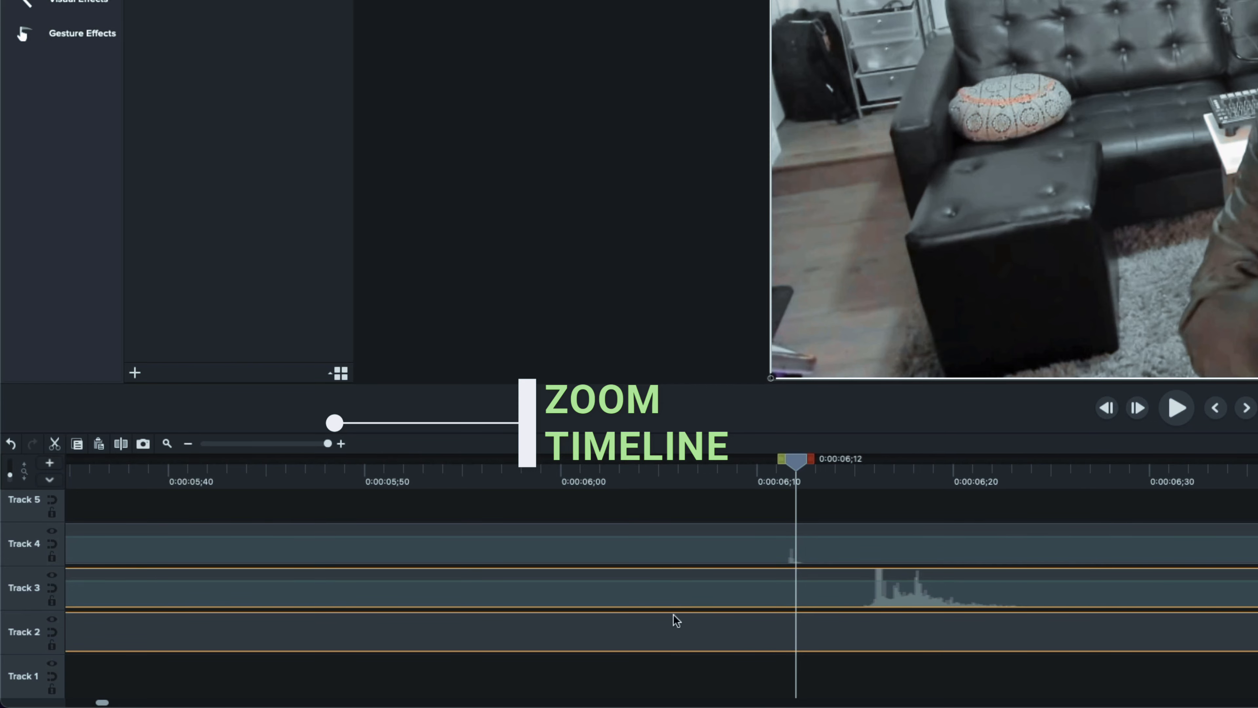
{"action": "left_click", "coordinate": [674, 682]}
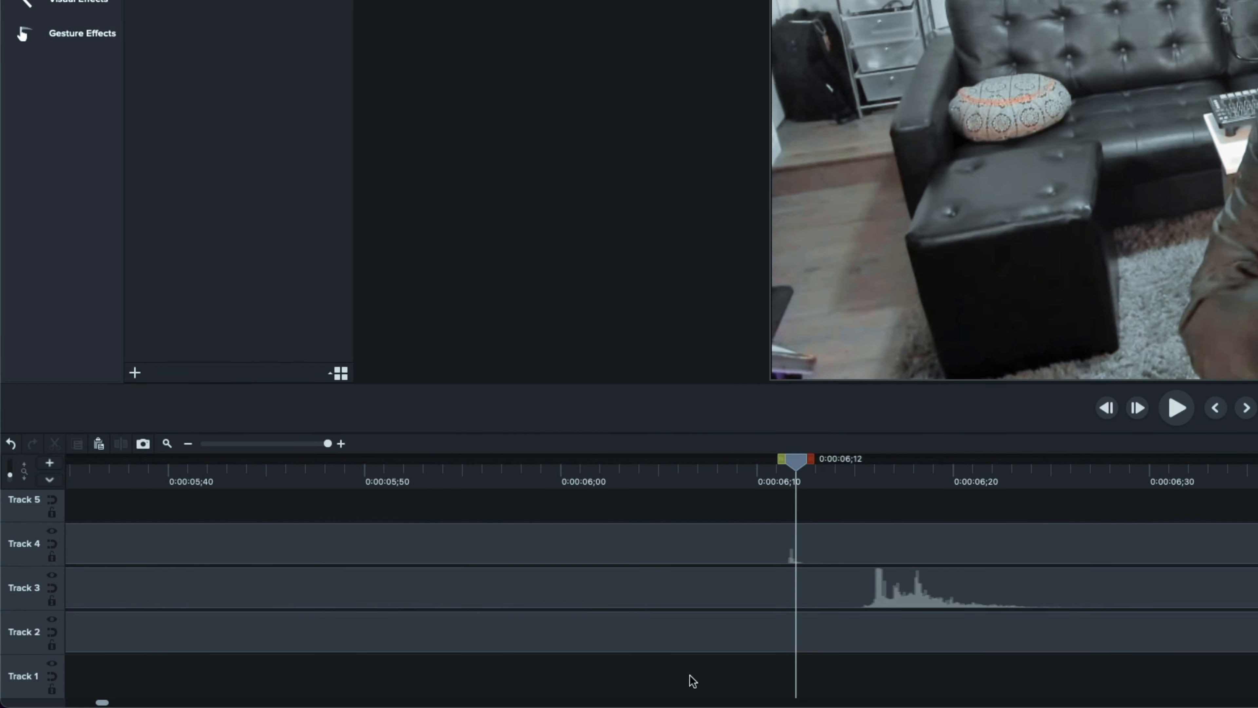
{"action": "left_click", "coordinate": [695, 650]}
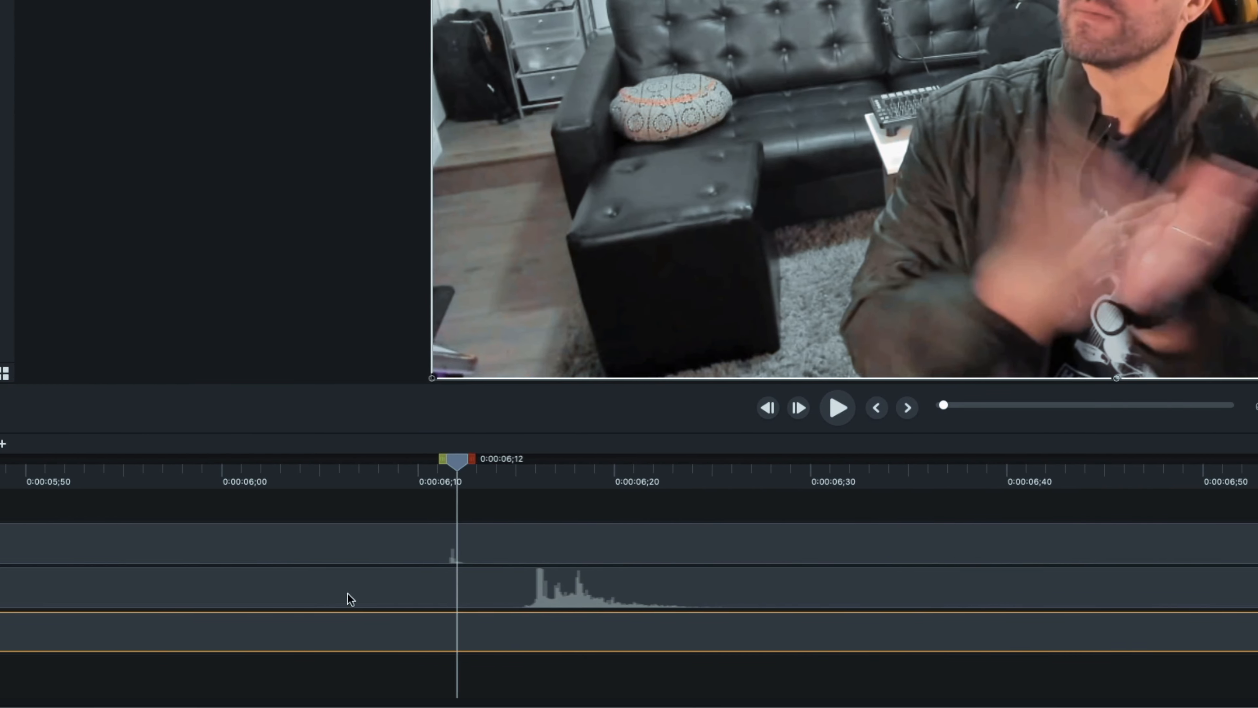
{"action": "left_click", "coordinate": [686, 594], "text": "shift"}
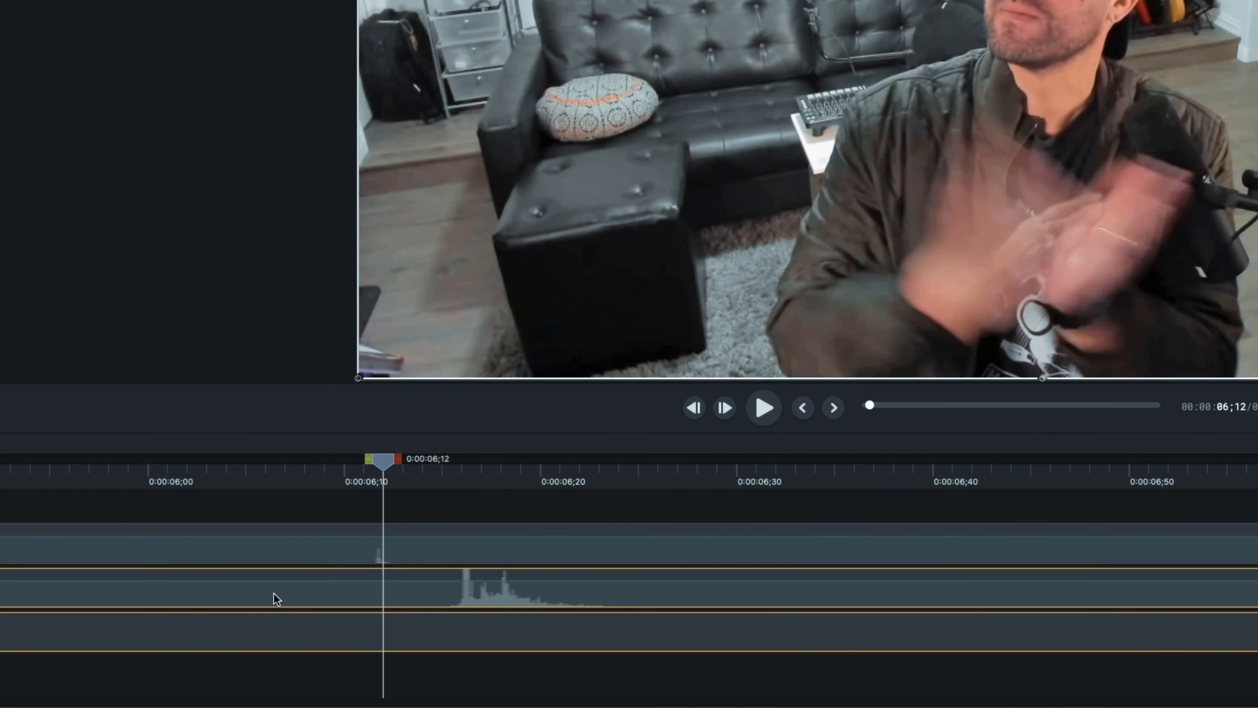
{"action": "scroll", "coordinate": [274, 594], "scroll_direction": "left", "scroll_amount": 5}
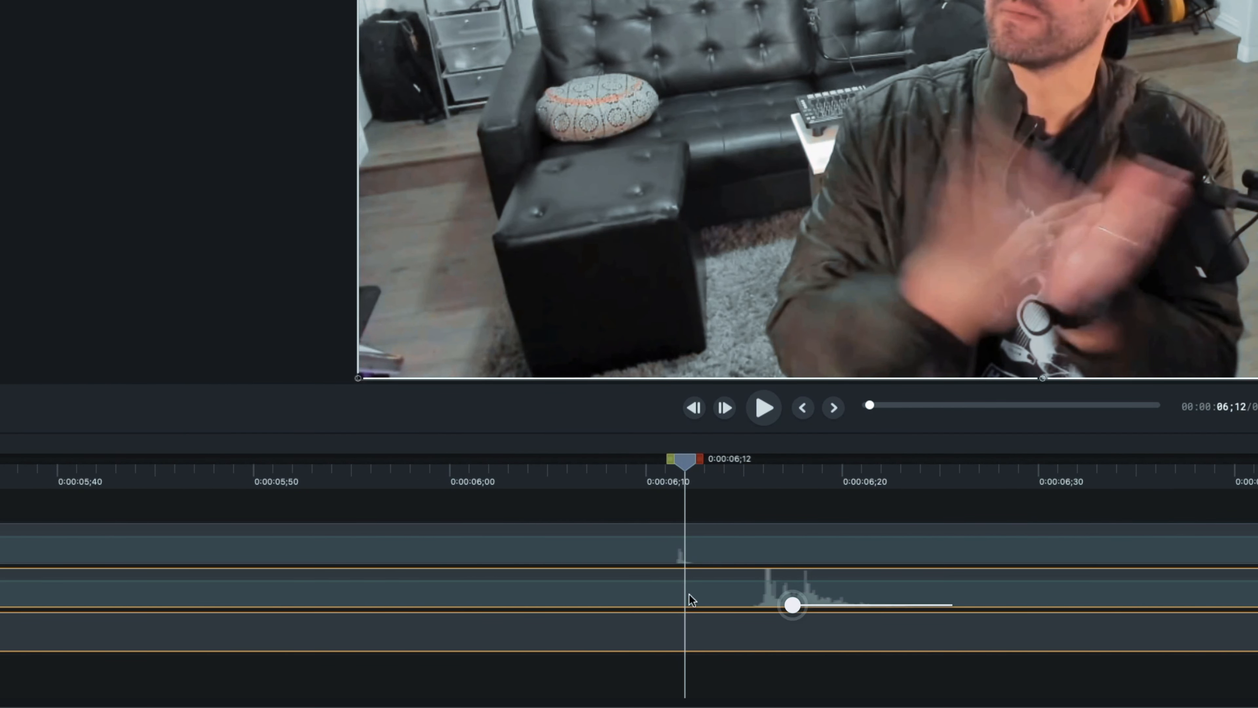
{"action": "left_click_drag", "start_coordinate": [688, 594], "coordinate": [604, 601]}
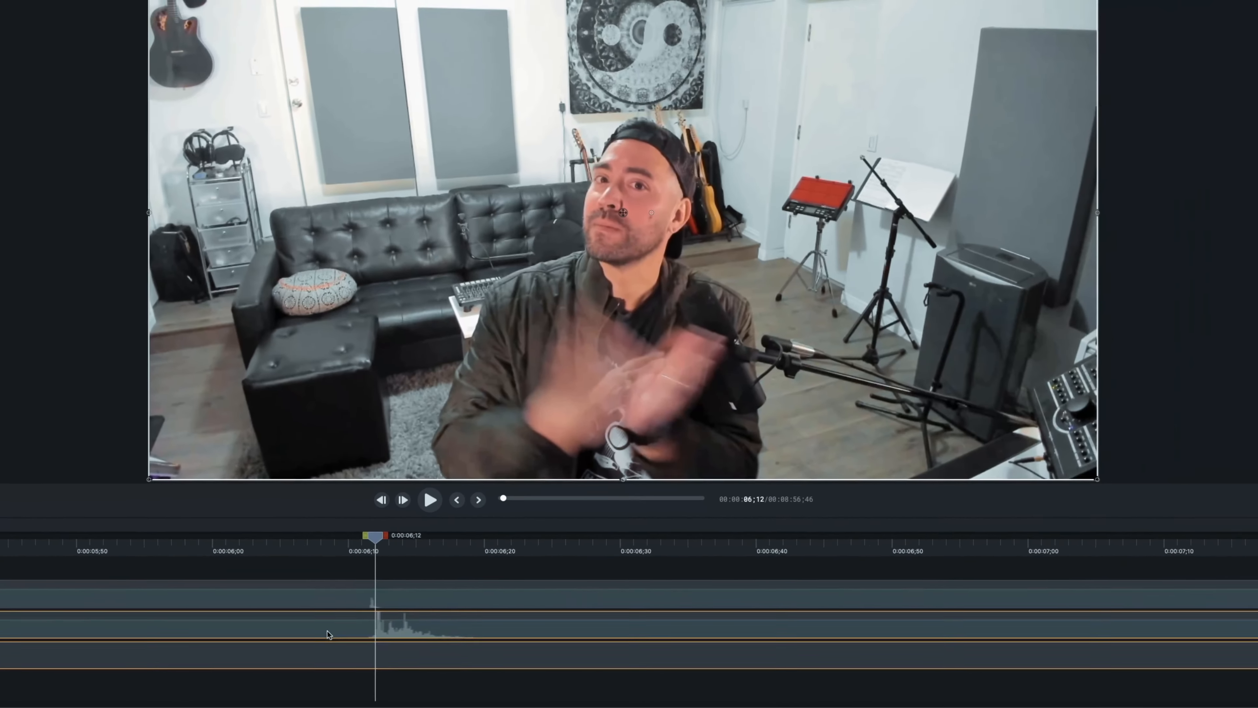
Step: Play back the section around the clap, starting shortly before it, to check the sync
{"action": "scroll", "coordinate": [783, 607], "scroll_direction": "left", "scroll_amount": 1}
{"action": "left_click_drag", "start_coordinate": [337, 631], "coordinate": [344, 623]}
{"action": "left_click", "coordinate": [86, 664]}
{"action": "key", "text": "space"}
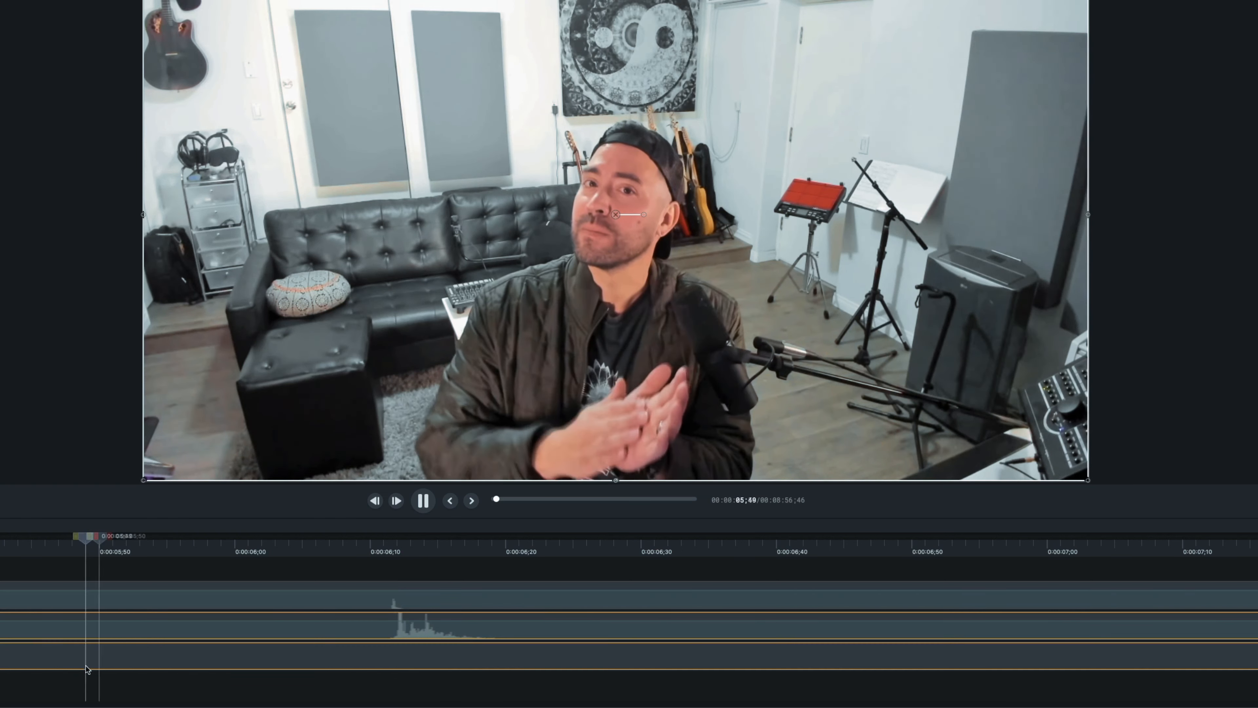
{"action": "key", "text": "space"}
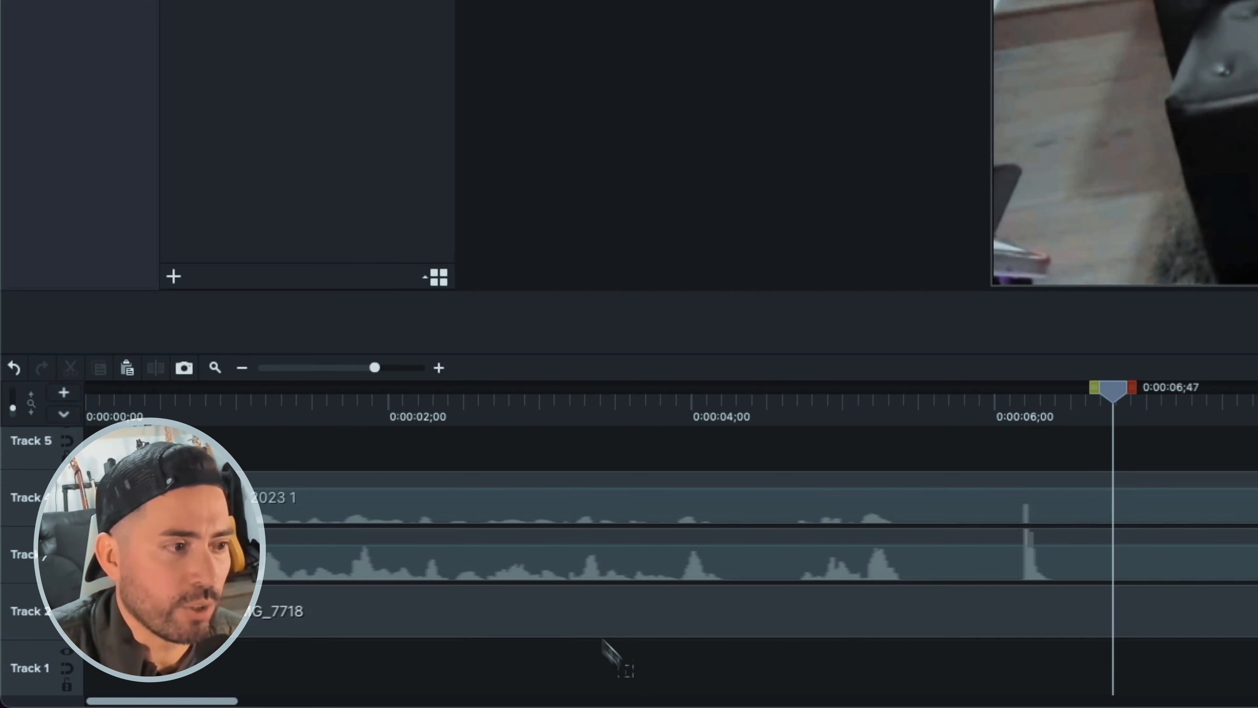
Step: Try deleting the separated IMG_7718 audio clip from Track 3, and undo the deletion
{"action": "left_click", "coordinate": [592, 633]}
{"action": "left_click", "coordinate": [529, 567]}
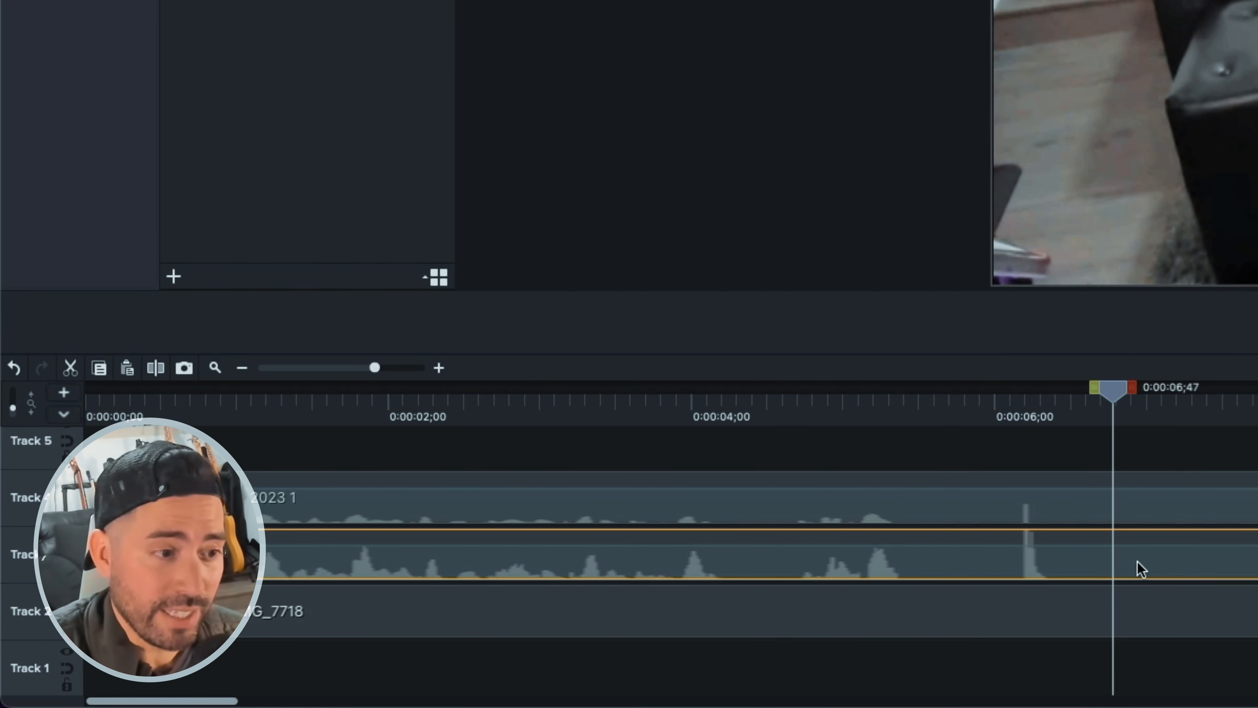
{"action": "key", "text": "BackSpace"}
{"action": "key", "text": "super+z"}
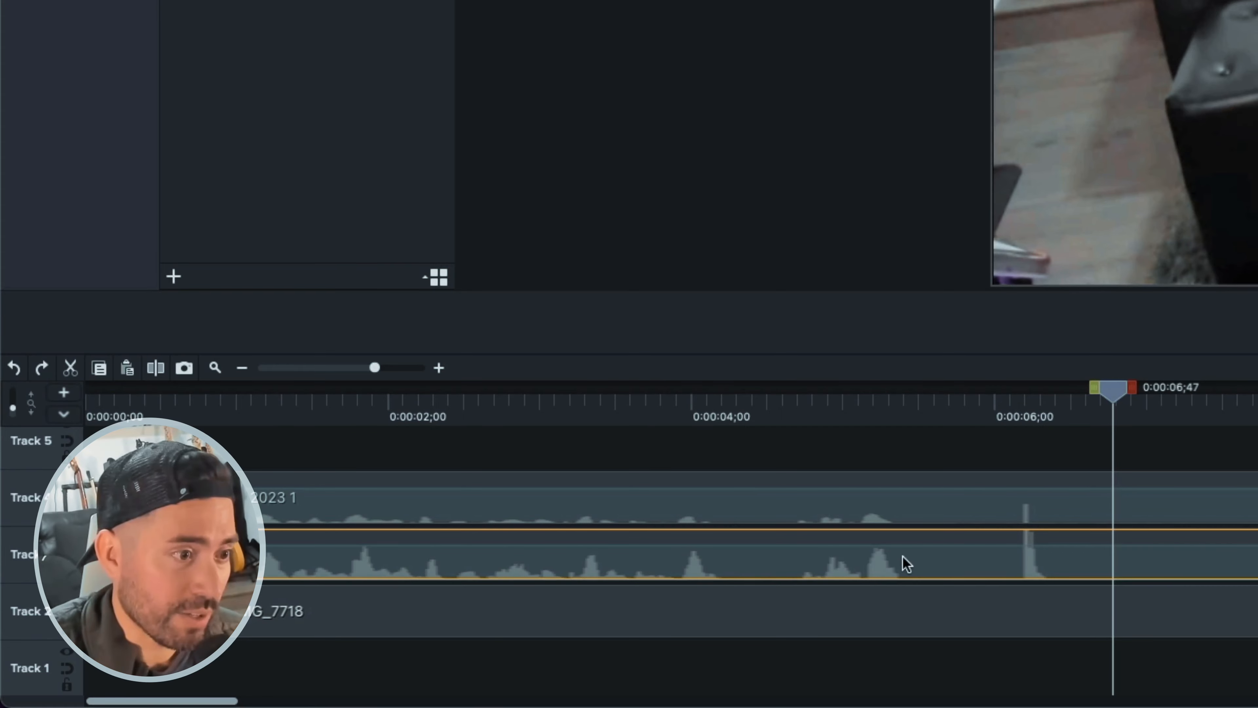
Step: Try silencing the IMG_7718 audio clip on Track 3, and undo the change
{"action": "right_click", "coordinate": [903, 557]}
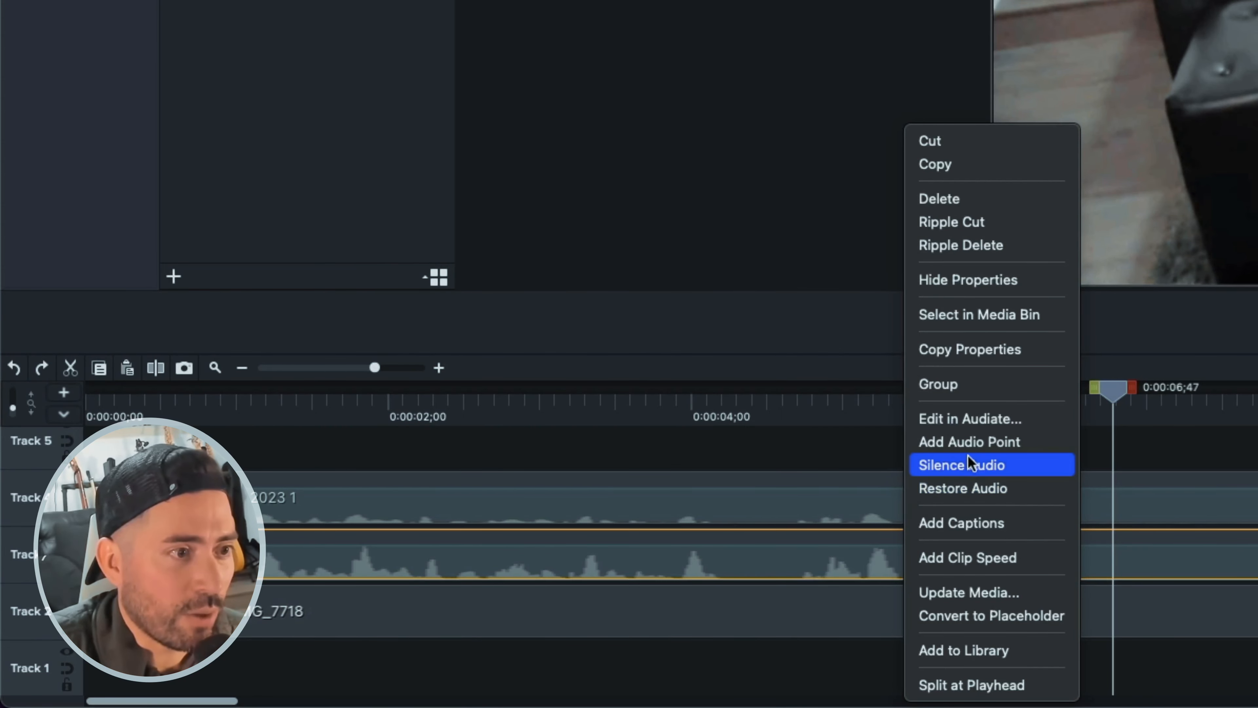
{"action": "left_click", "coordinate": [988, 466]}
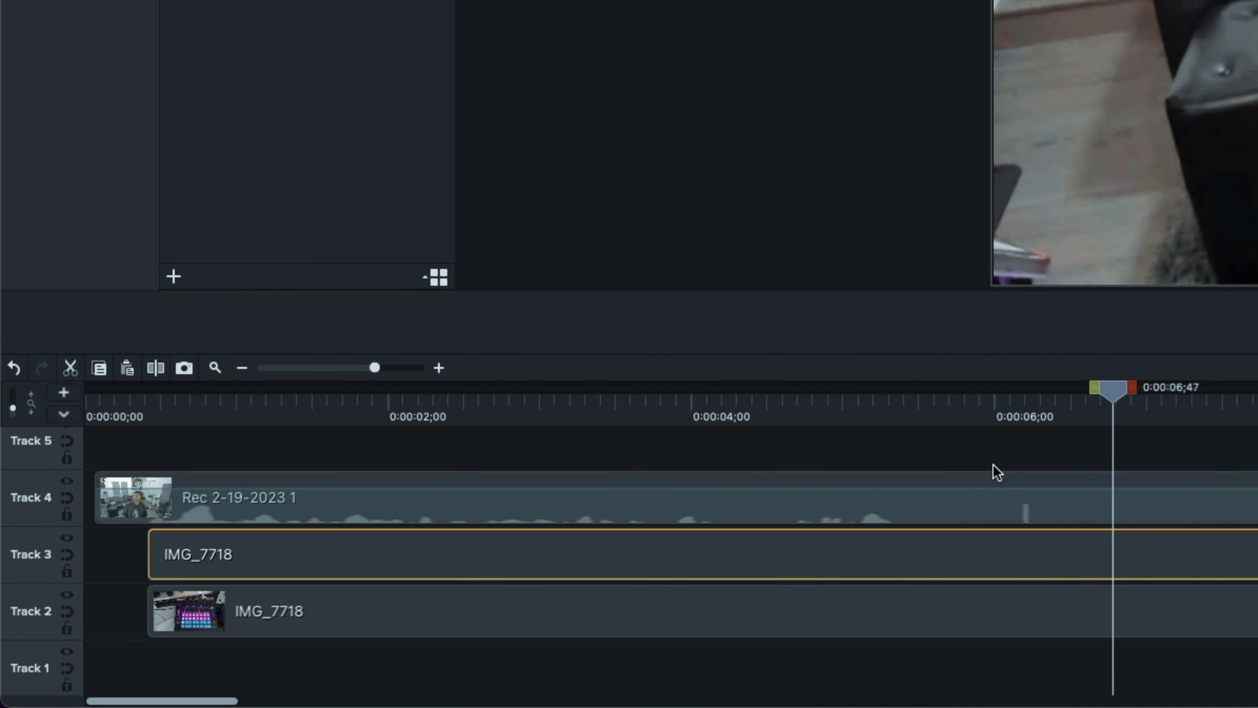
{"action": "key", "text": "ctrl+z"}
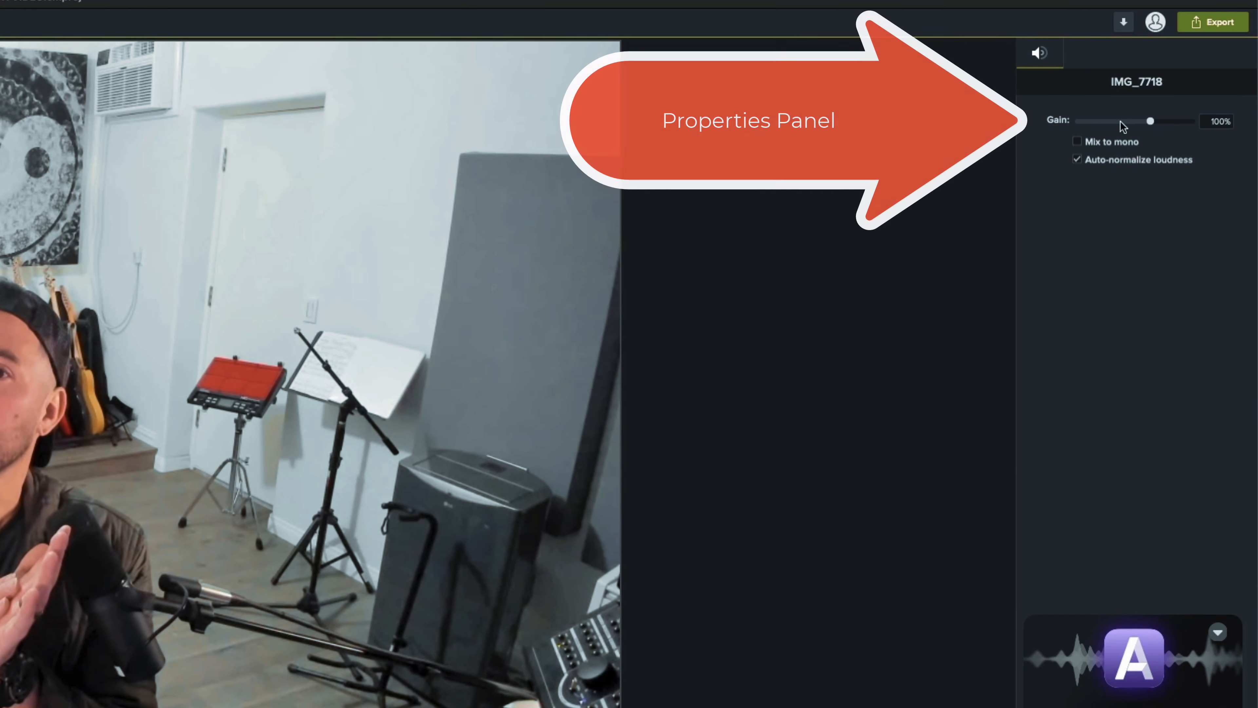
Step: Lower the gain of the IMG_7718 audio clip to the minimum
{"action": "left_click_drag", "start_coordinate": [1150, 121], "coordinate": [1059, 129]}
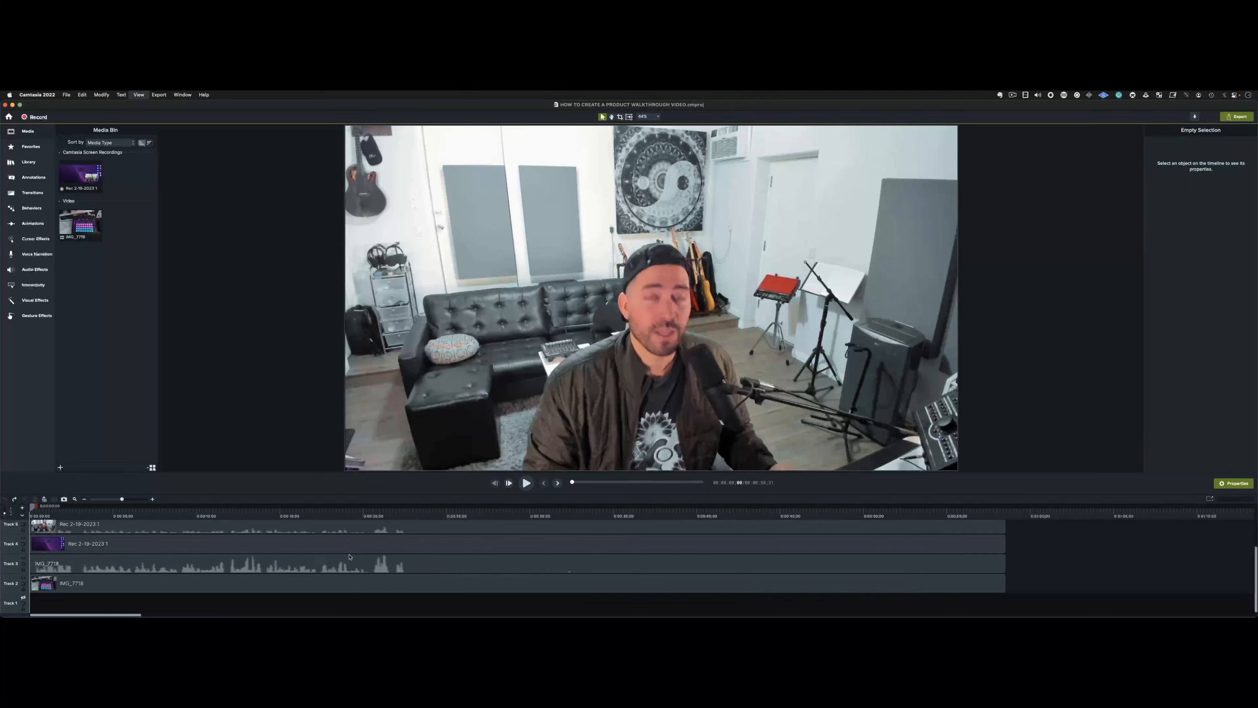
Step: Play back the opening seconds of the project to find where the usable take begins
{"action": "key", "text": "super+equal"}
{"action": "key", "text": "super+equal"}
{"action": "key", "text": "super+equal"}
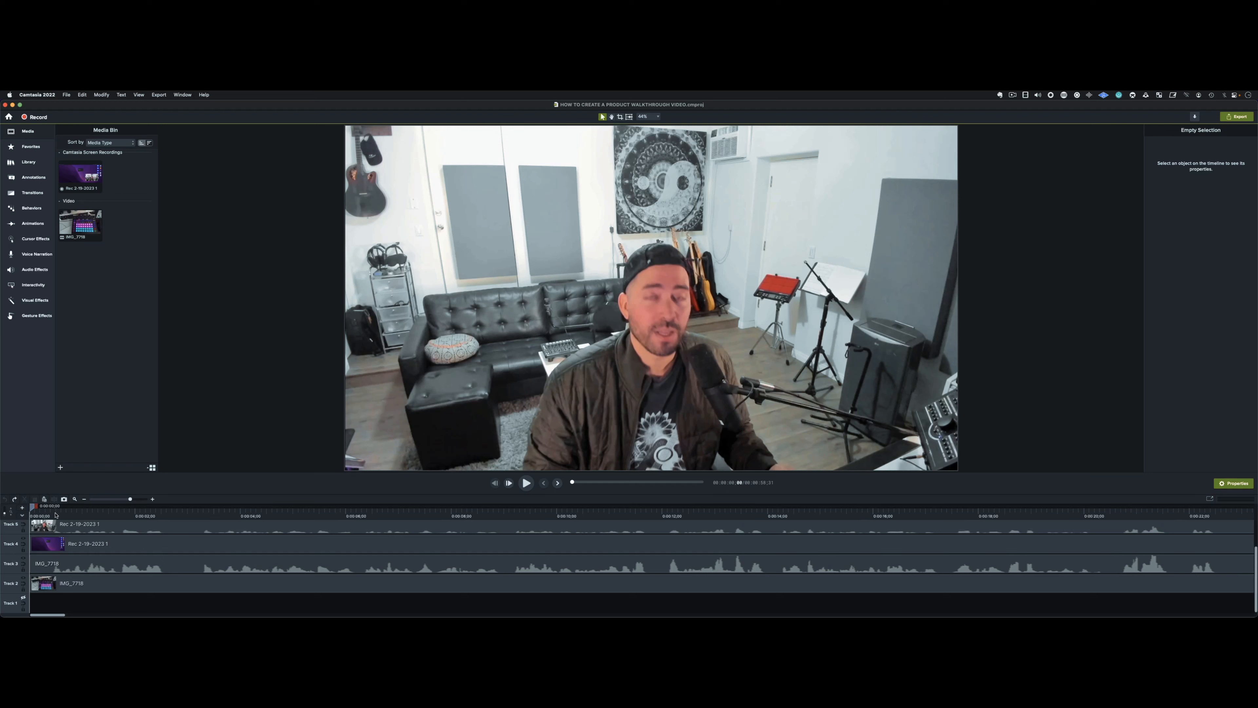
{"action": "key", "text": "space"}
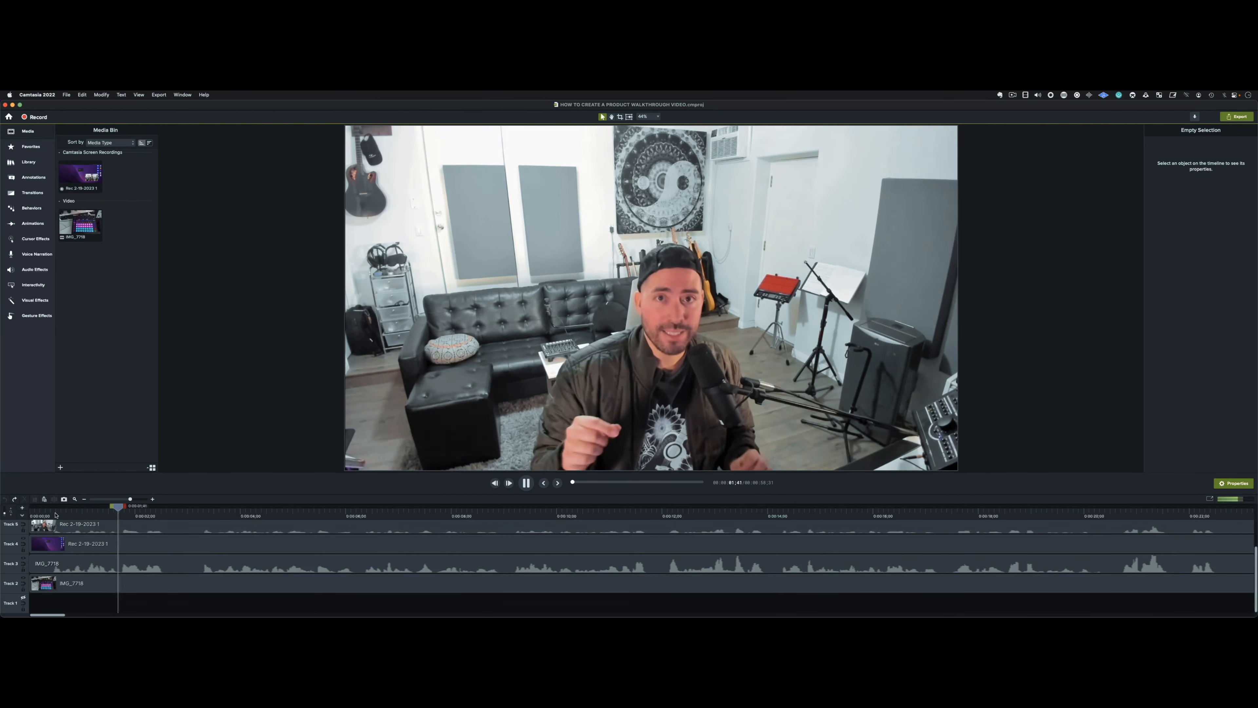
{"action": "left_click", "coordinate": [39, 549]}
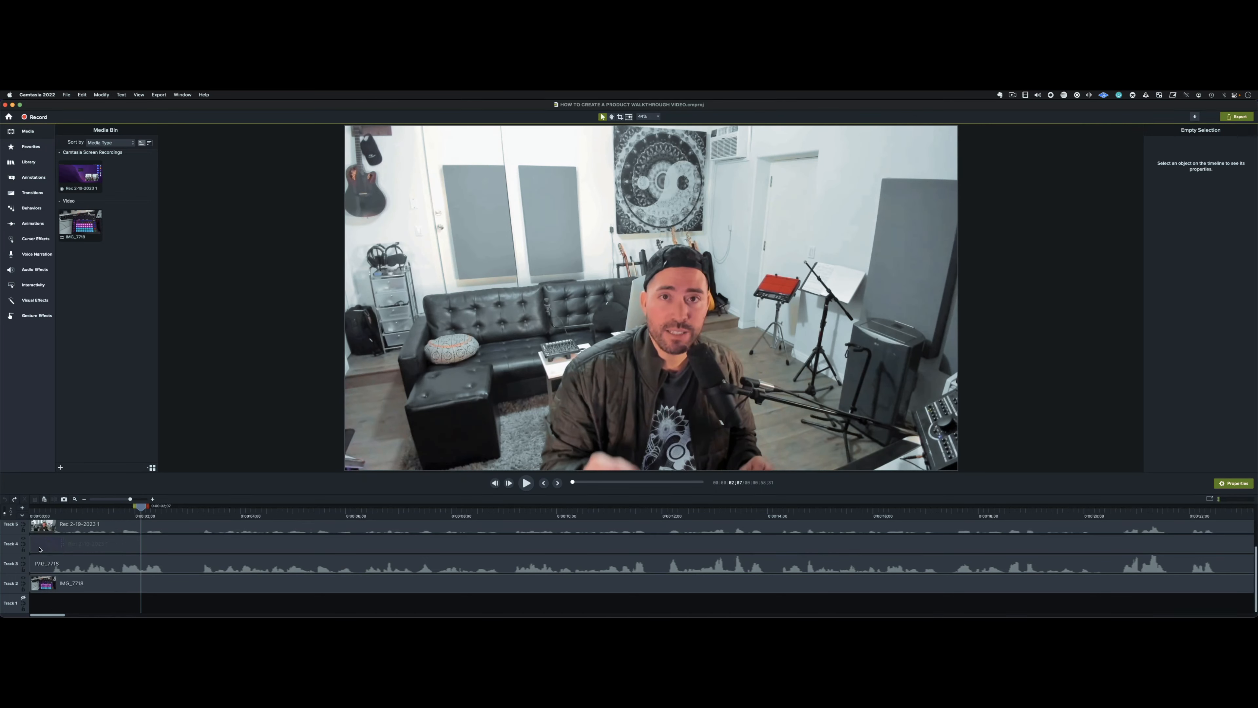
{"action": "key", "text": "space"}
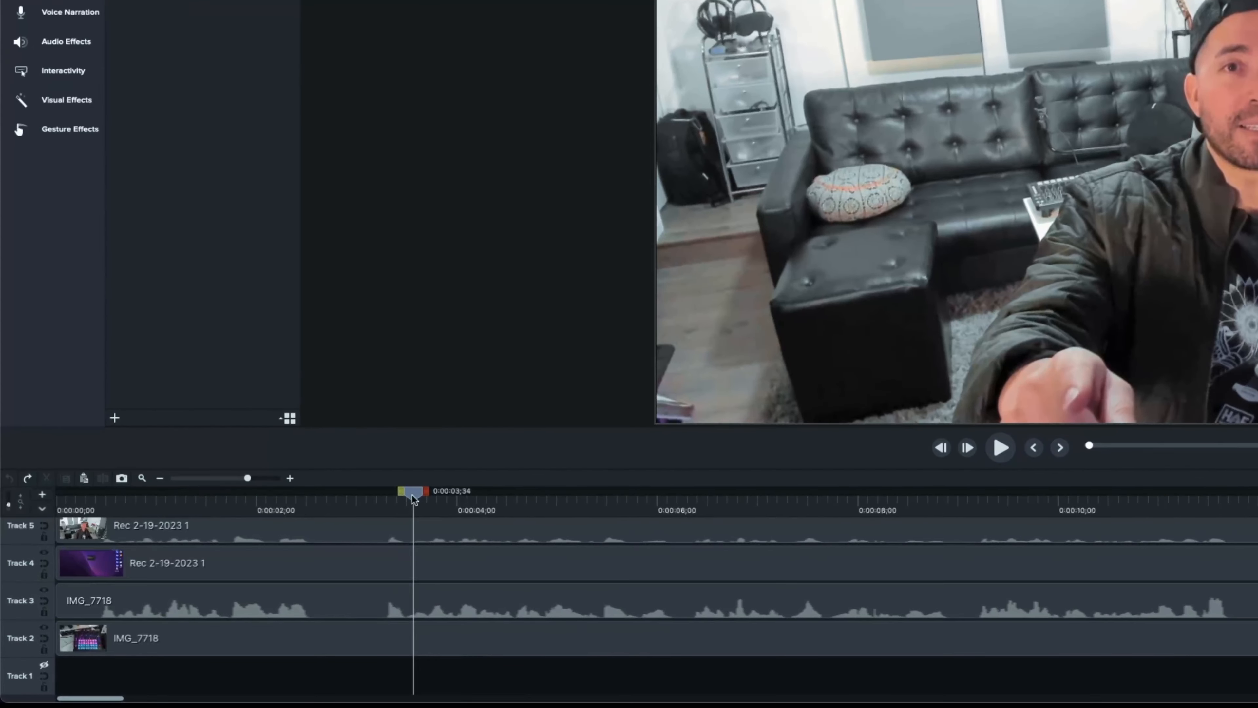
Step: Split all clips on Tracks 2 to 5 at 0:00:03;15, just before the second stretch of speech
{"action": "left_click_drag", "start_coordinate": [413, 497], "coordinate": [381, 498]}
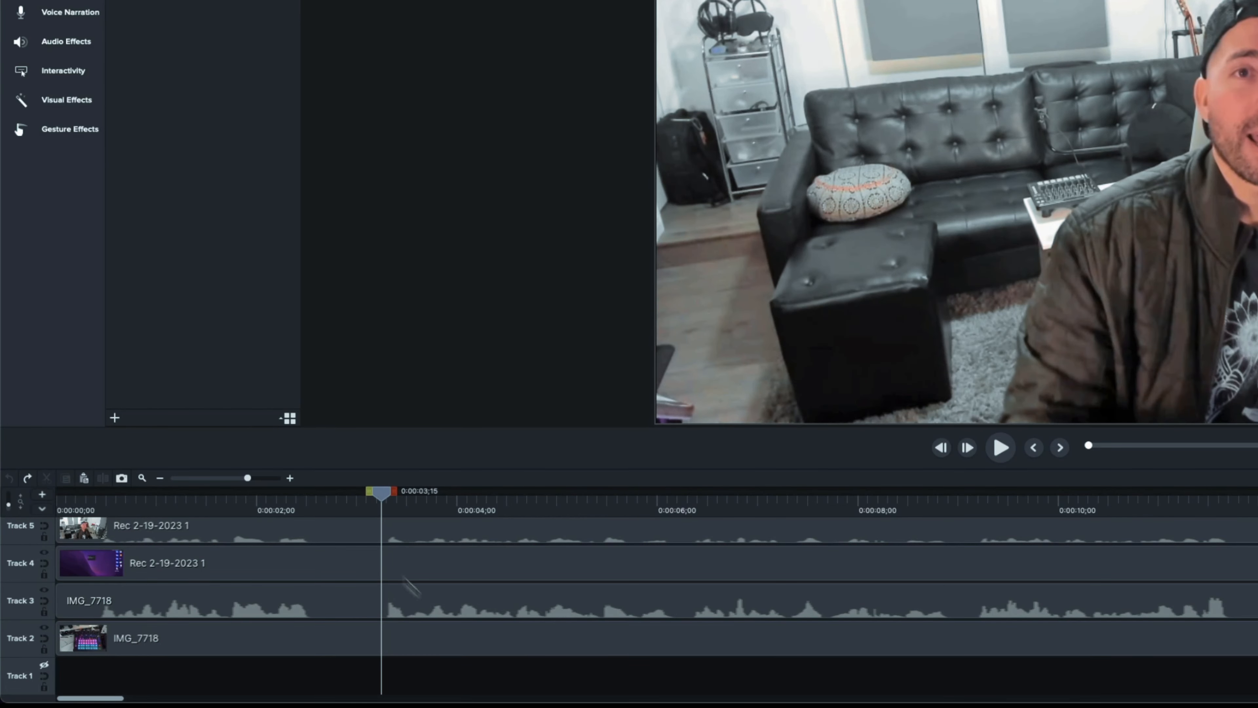
{"action": "key", "text": "ctrl+a"}
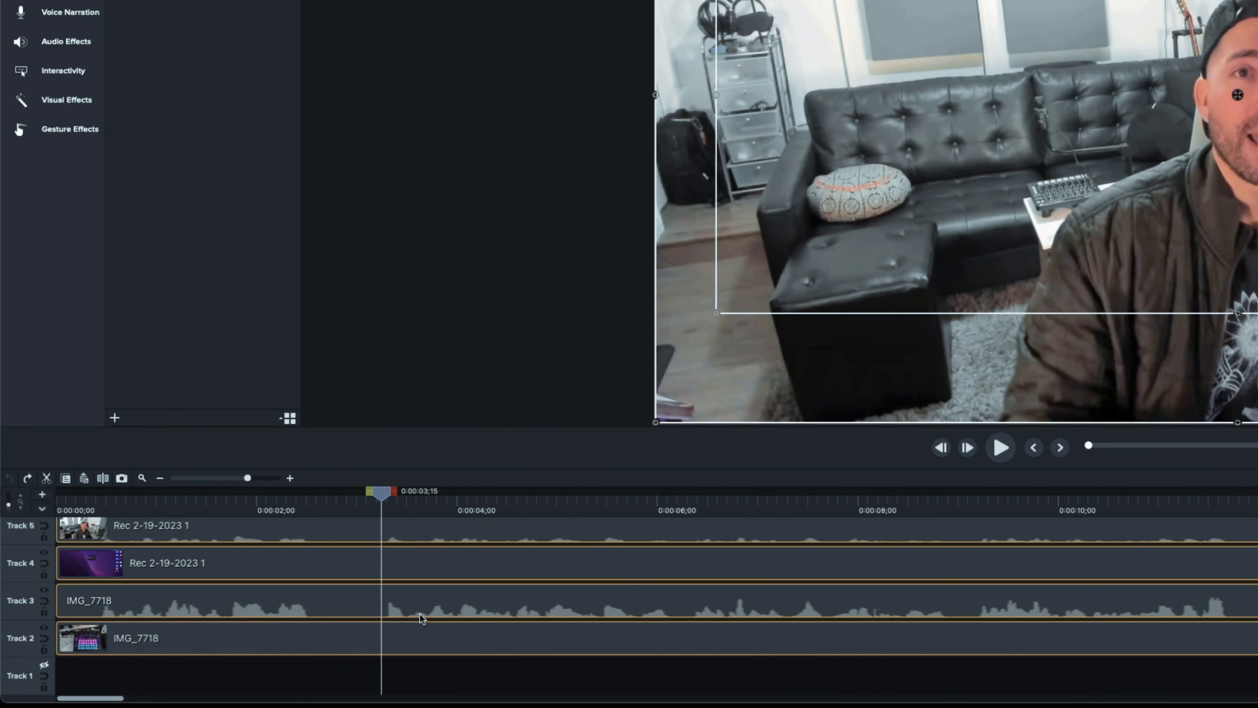
{"action": "key", "text": "s"}
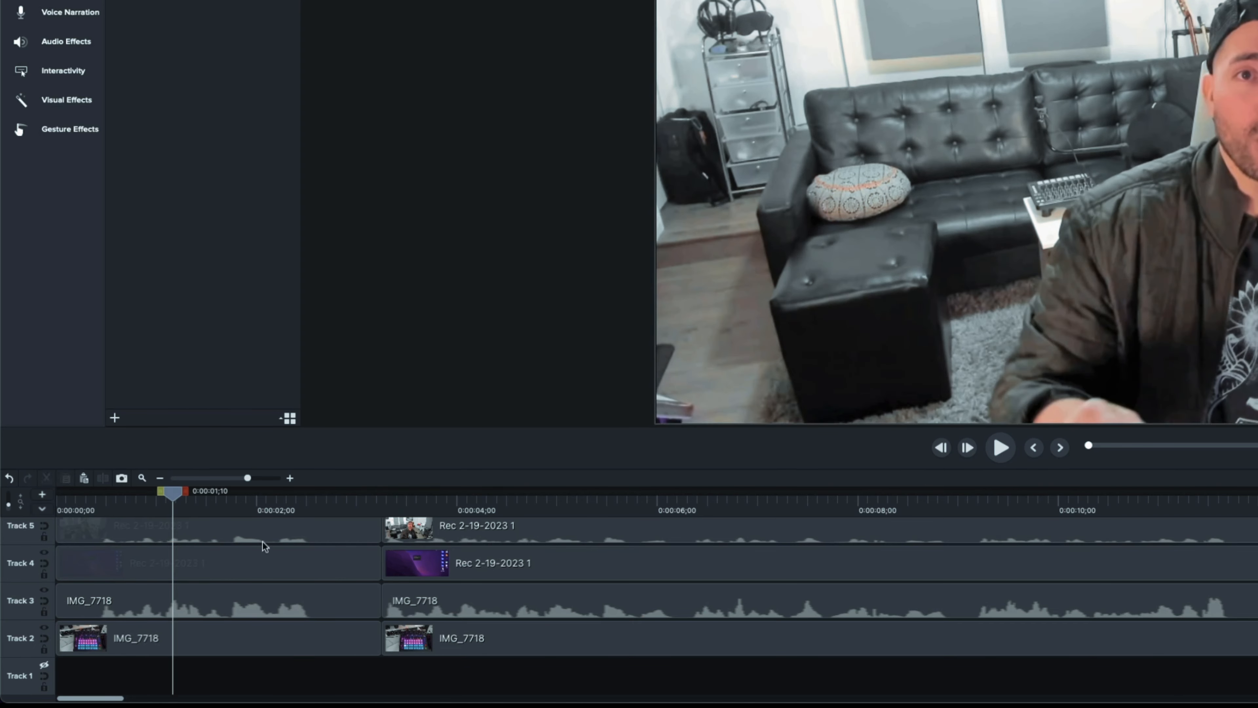
Step: Delete the four opening clip segments before the split on Tracks 2 to 5
{"action": "left_click", "coordinate": [263, 534]}
{"action": "left_click", "coordinate": [263, 558], "text": "shift"}
{"action": "left_click", "coordinate": [265, 605], "text": "shift"}
{"action": "left_click", "coordinate": [266, 636], "text": "shift"}
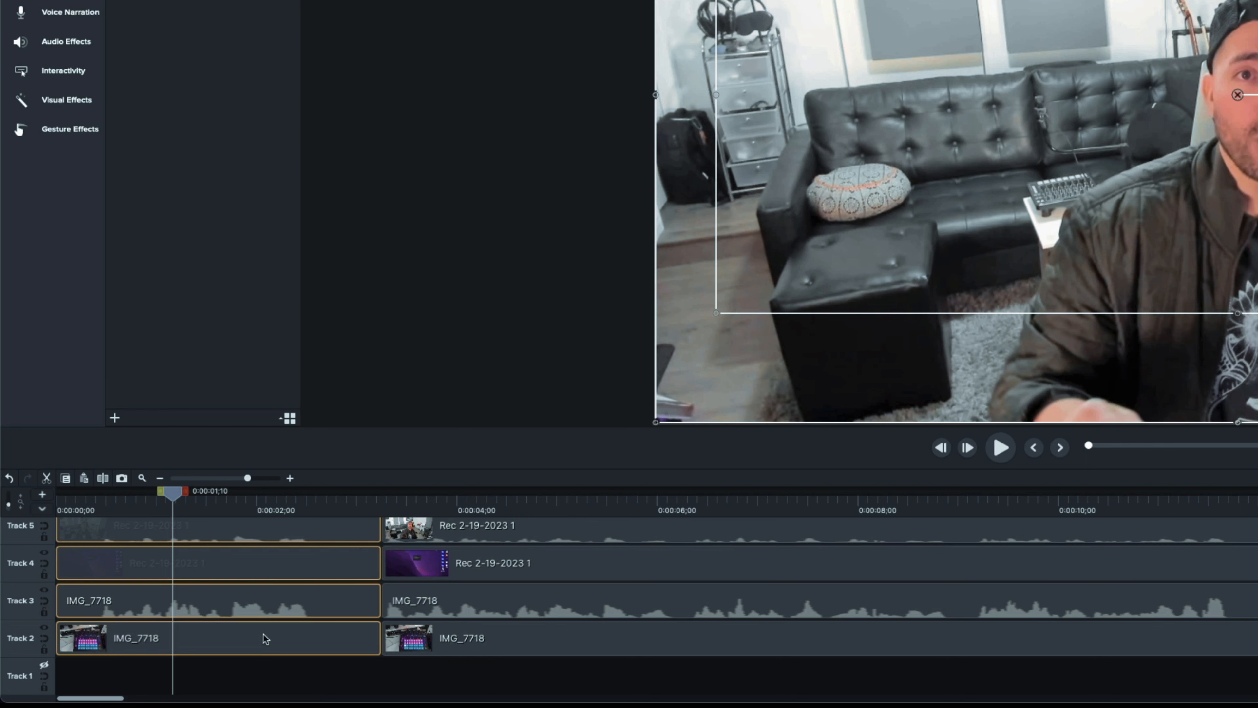
{"action": "key", "text": "Delete"}
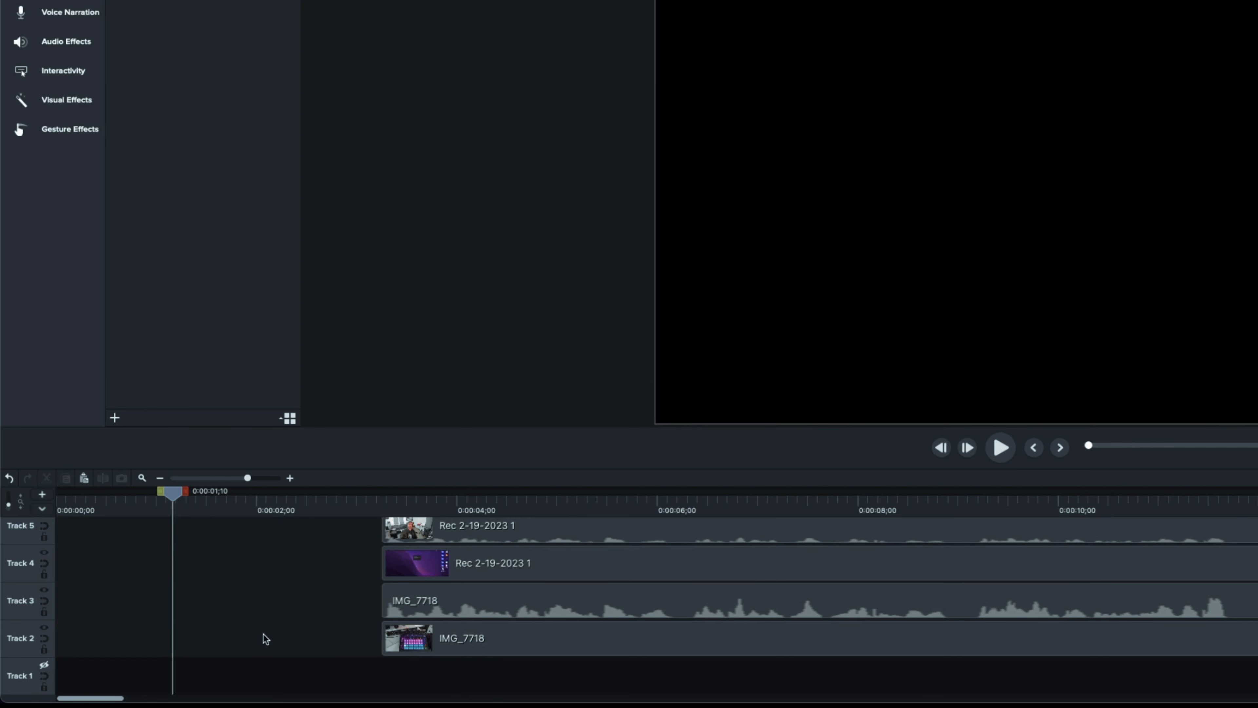
Step: Move the remaining clips on Tracks 2 to 5 to the timeline start and apply the Fade transition to the video clips' beginnings
{"action": "left_click_drag", "start_coordinate": [257, 655], "coordinate": [119, 560]}
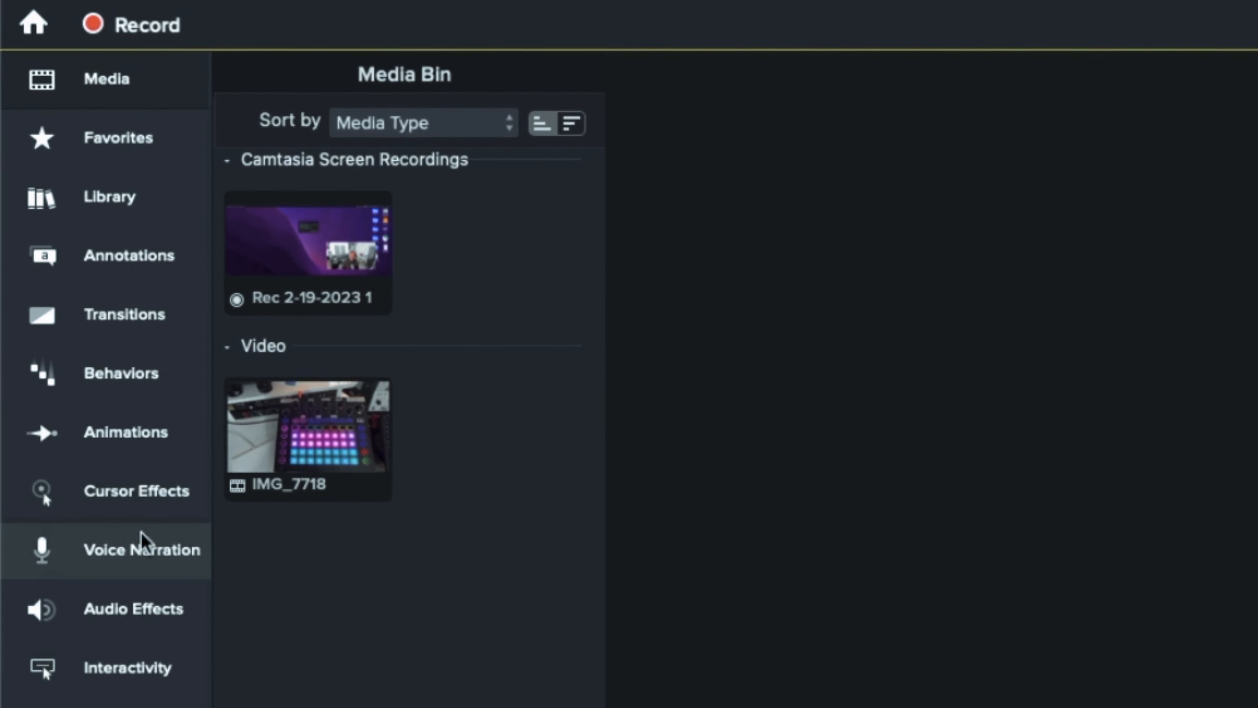
{"action": "left_click", "coordinate": [114, 321]}
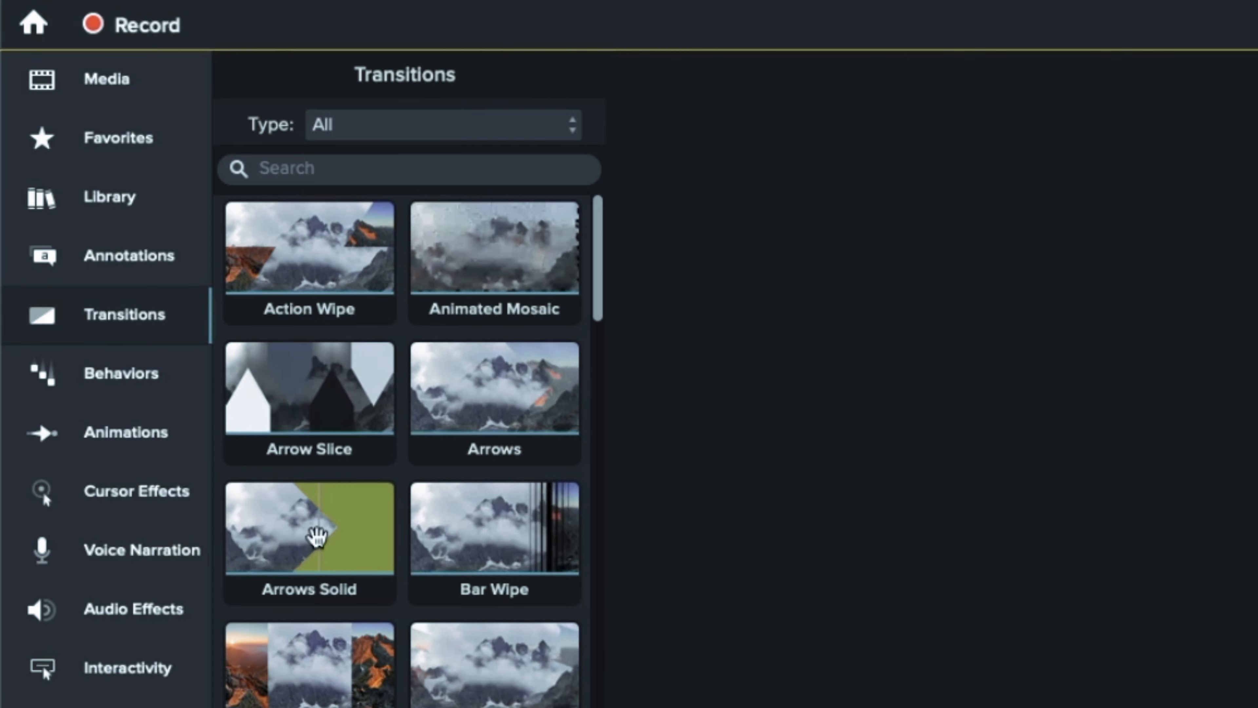
{"action": "scroll", "coordinate": [317, 535], "scroll_direction": "down", "scroll_amount": 5}
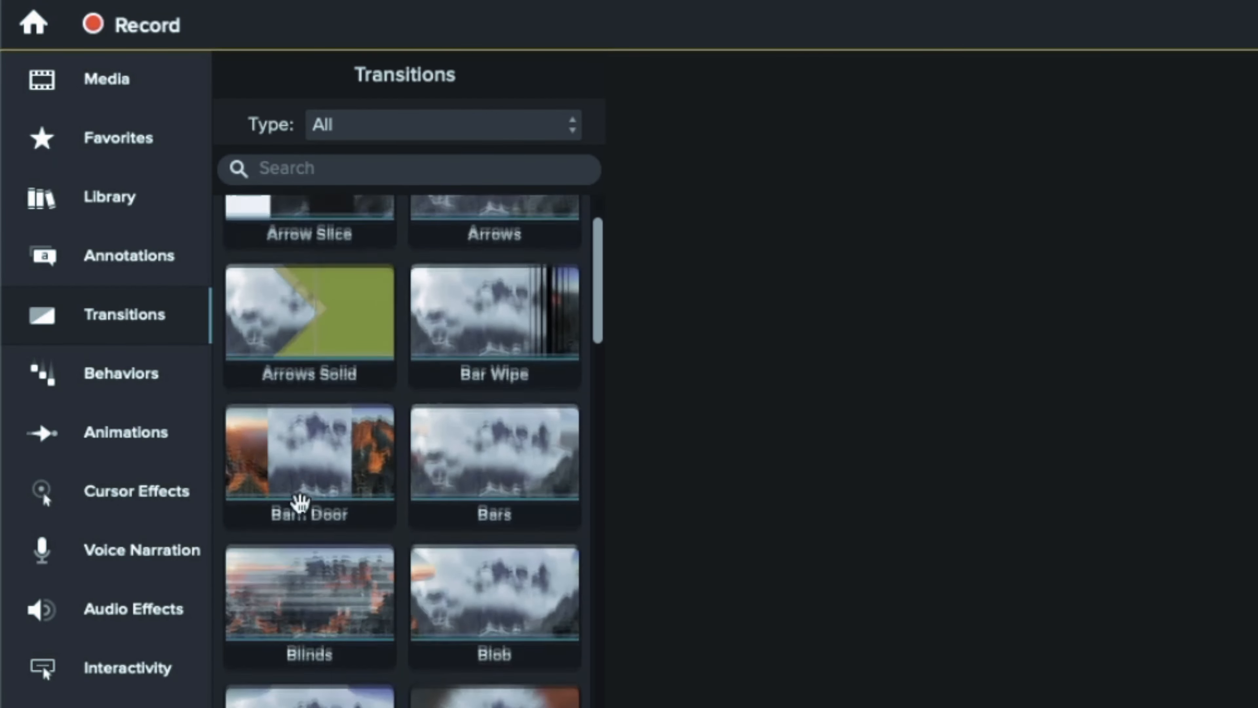
{"action": "scroll", "coordinate": [301, 503], "scroll_direction": "up", "scroll_amount": 5}
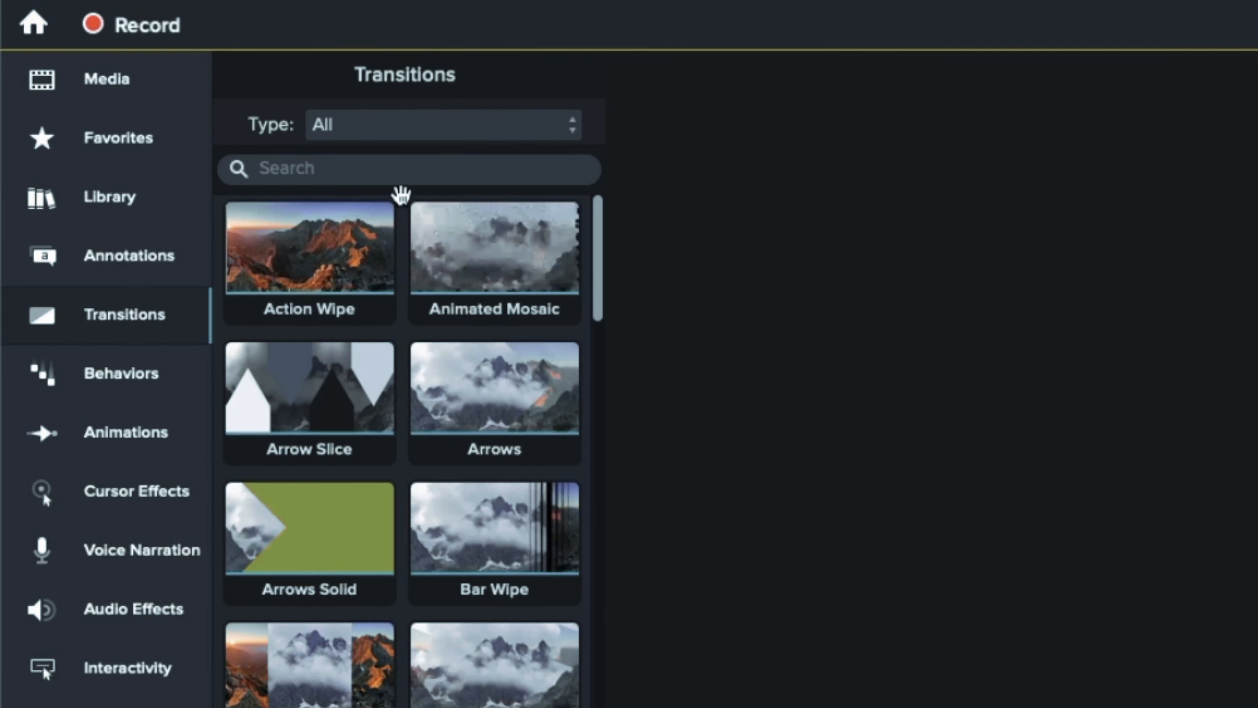
{"action": "left_click", "coordinate": [409, 171]}
{"action": "type", "text": "fade"}
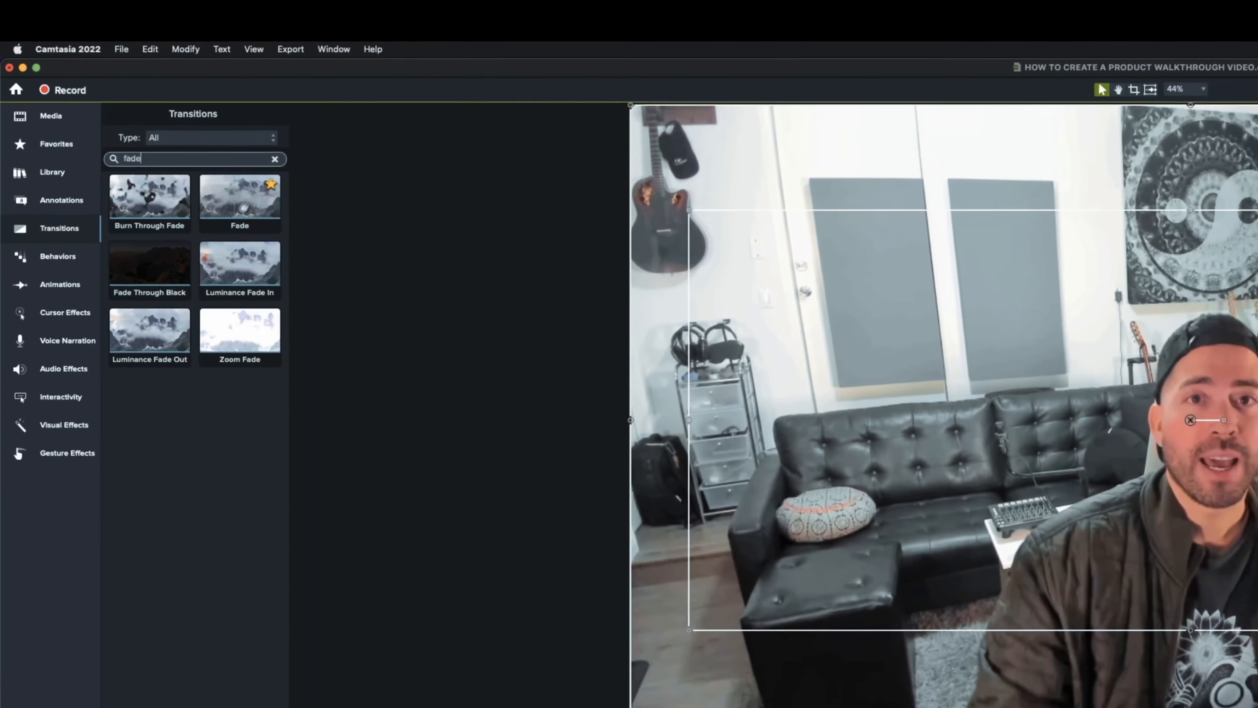
{"action": "left_click_drag", "start_coordinate": [315, 215], "coordinate": [40, 531]}
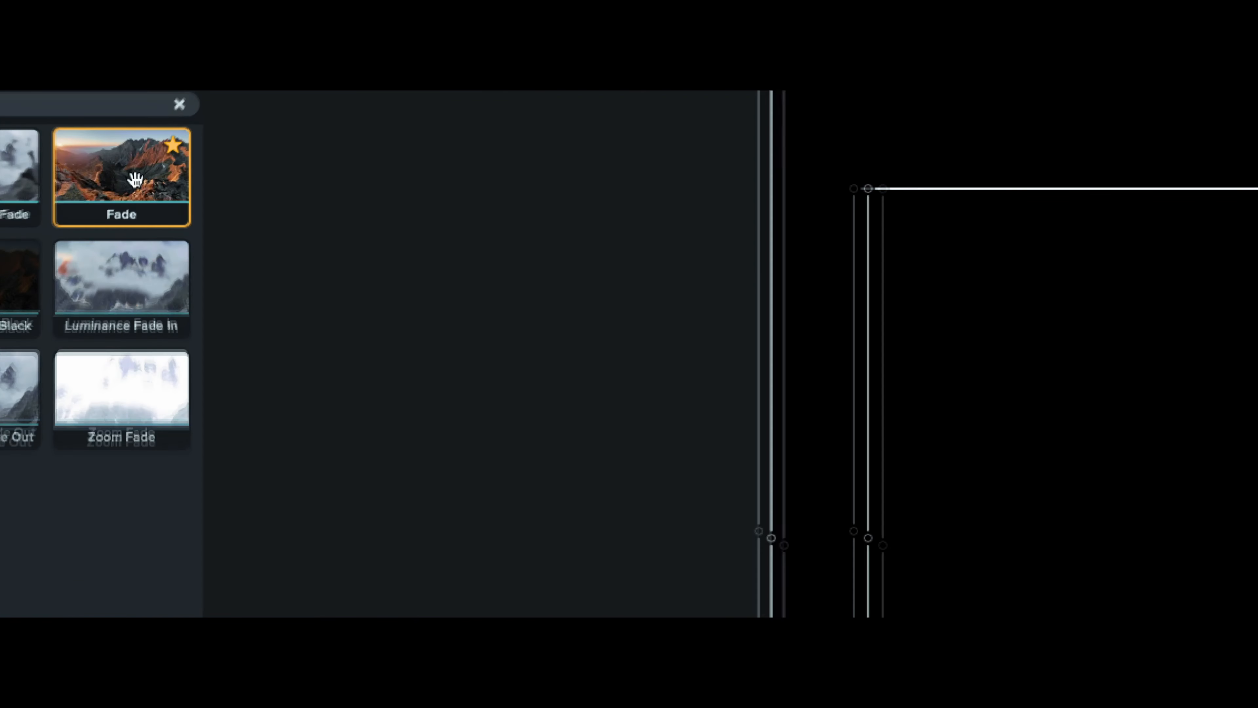
Step: Check the Fade transition's options, view the saved favorites, and play back the opening of the project
{"action": "right_click", "coordinate": [140, 177]}
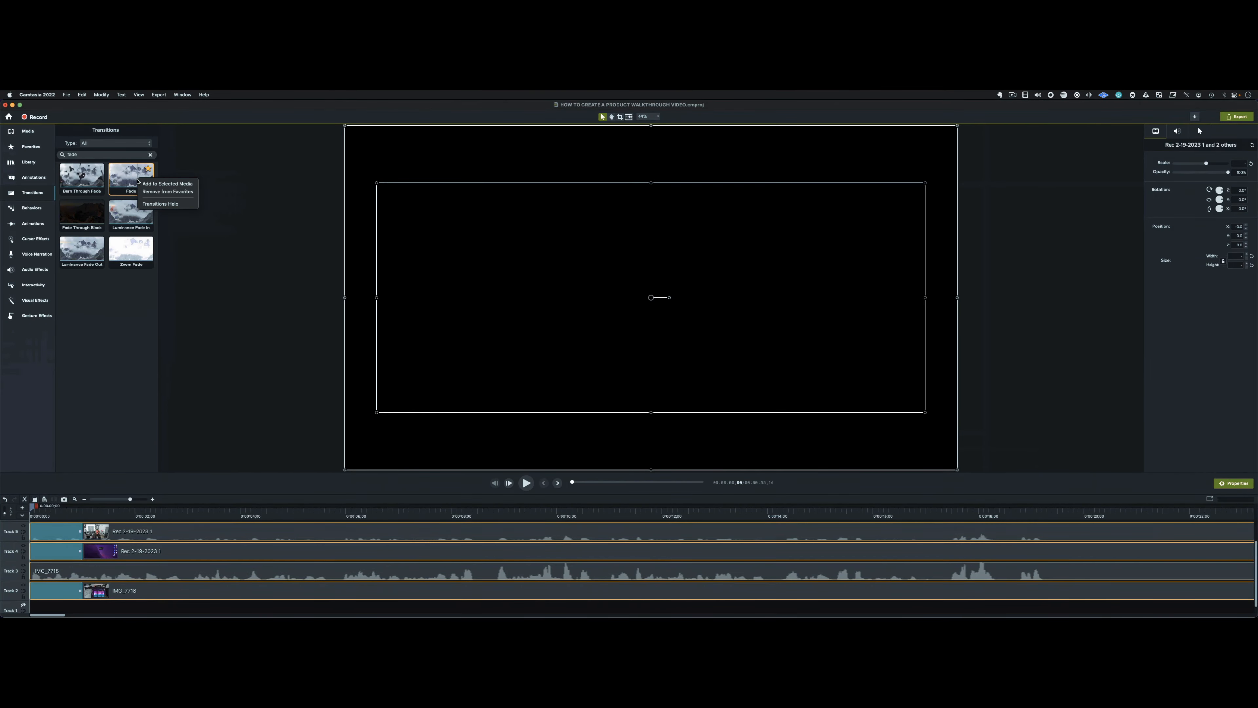
{"action": "left_click", "coordinate": [22, 148]}
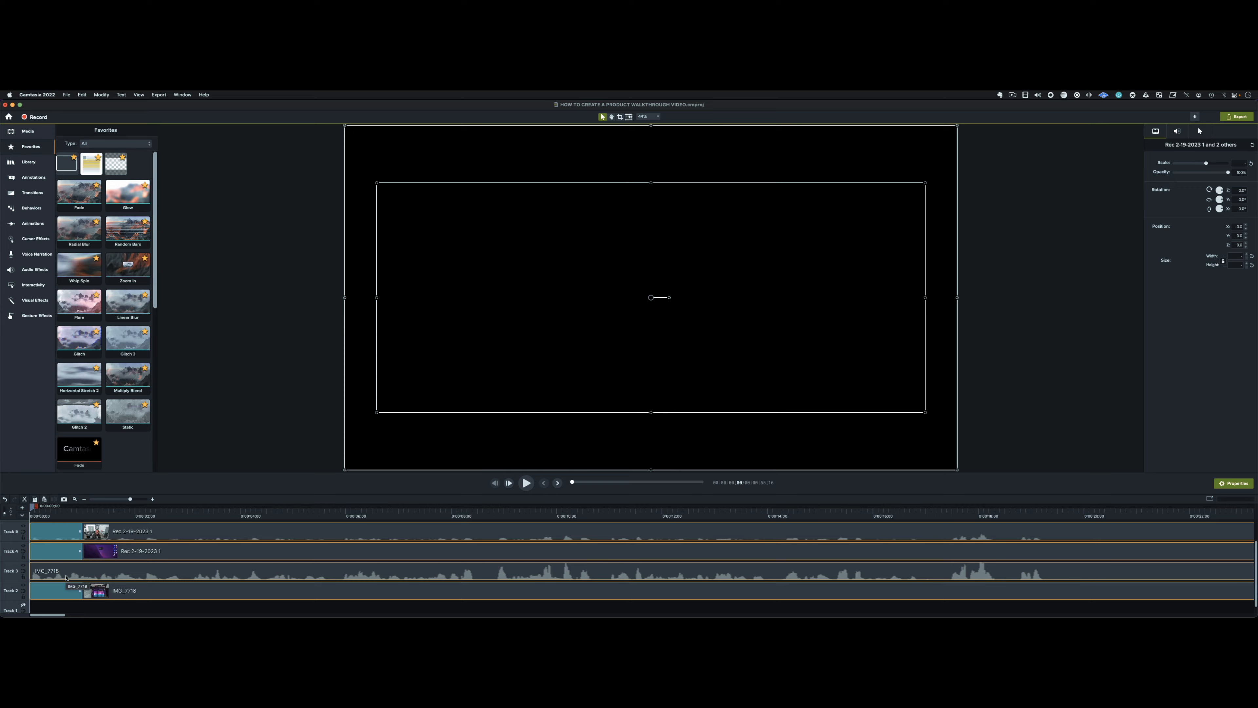
{"action": "key", "text": "space"}
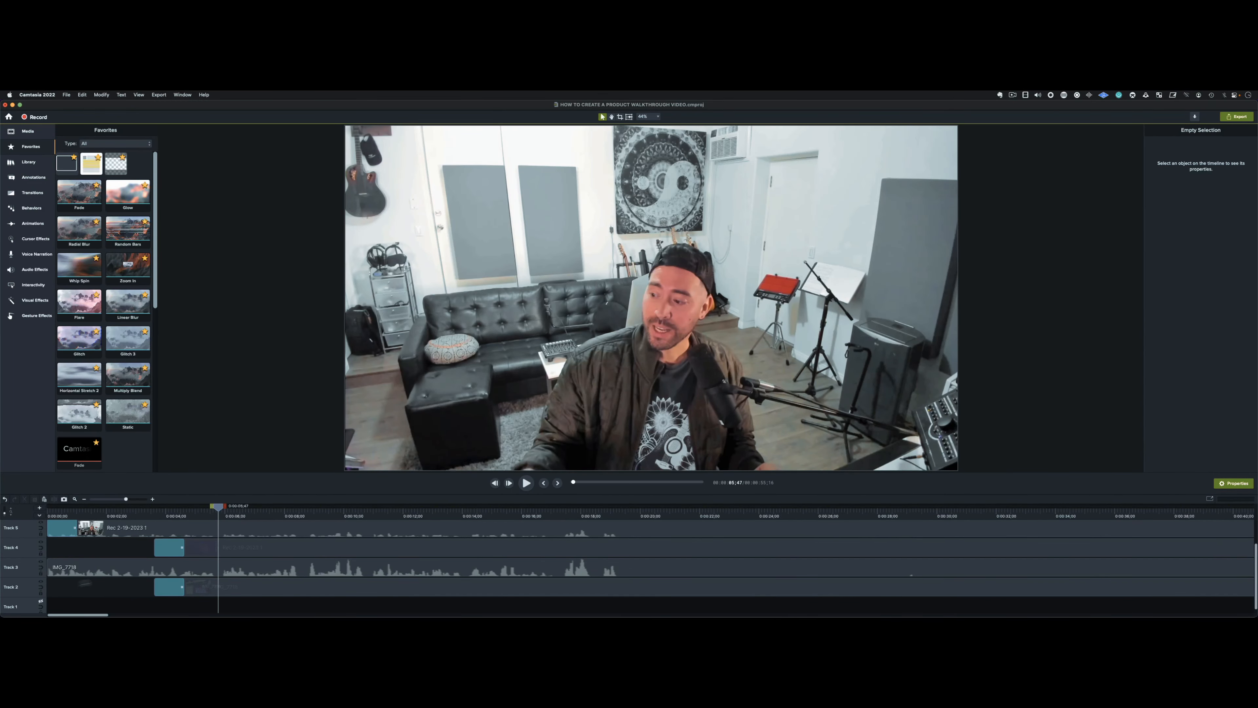
Step: Reorder the tracks so the IMG_7718 video is on Track 5, and set that clip's scale to 50%
{"action": "left_click_drag", "start_coordinate": [21, 591], "coordinate": [24, 535]}
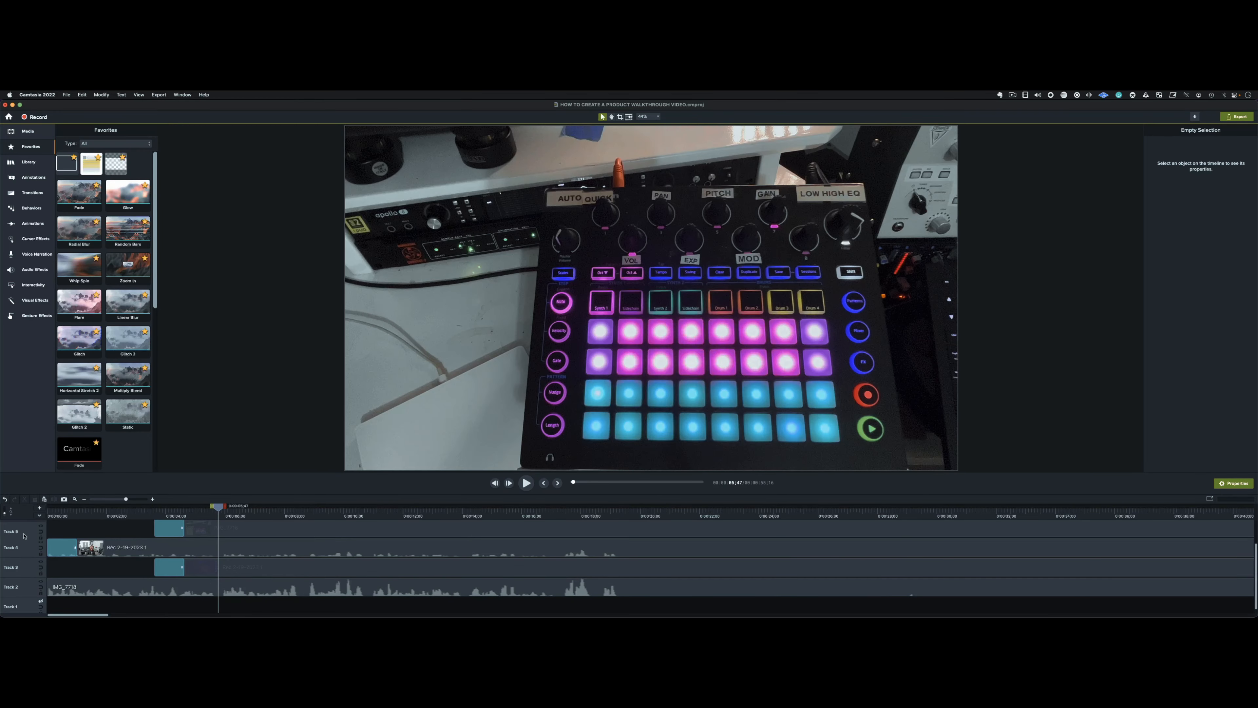
{"action": "left_click", "coordinate": [221, 527]}
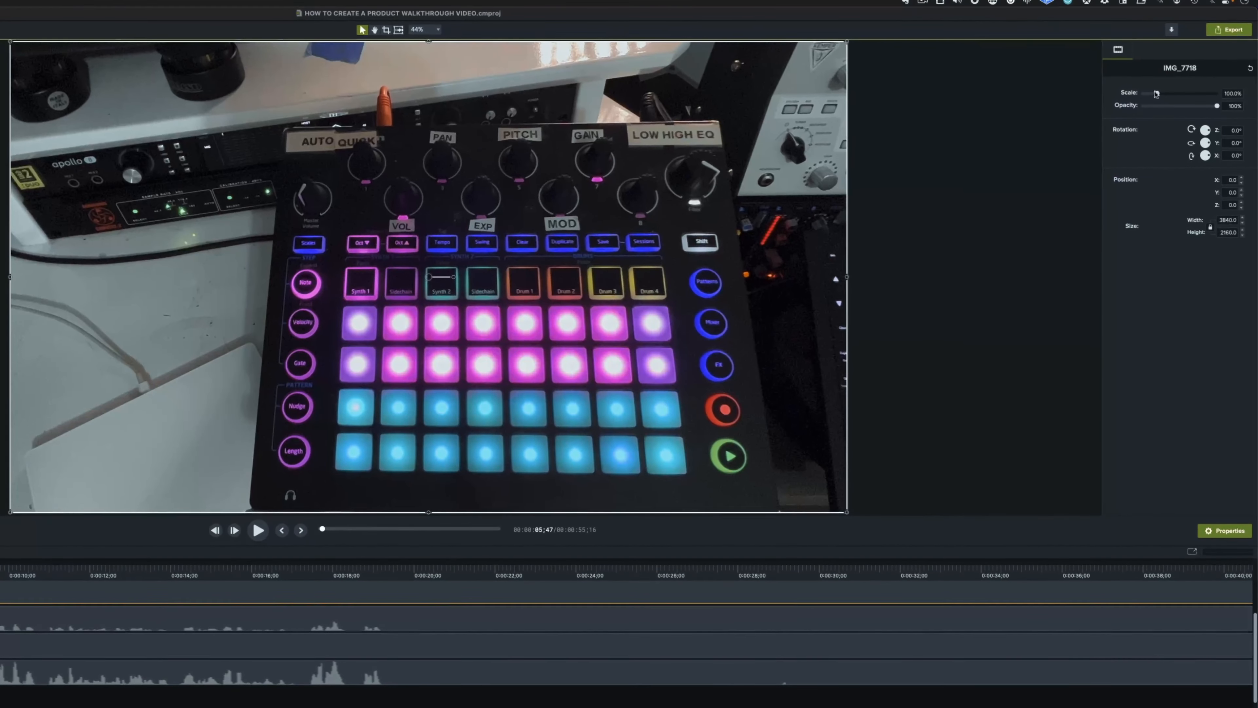
{"action": "double_click", "coordinate": [1232, 94]}
{"action": "type", "text": "50"}
{"action": "key", "text": "Return"}
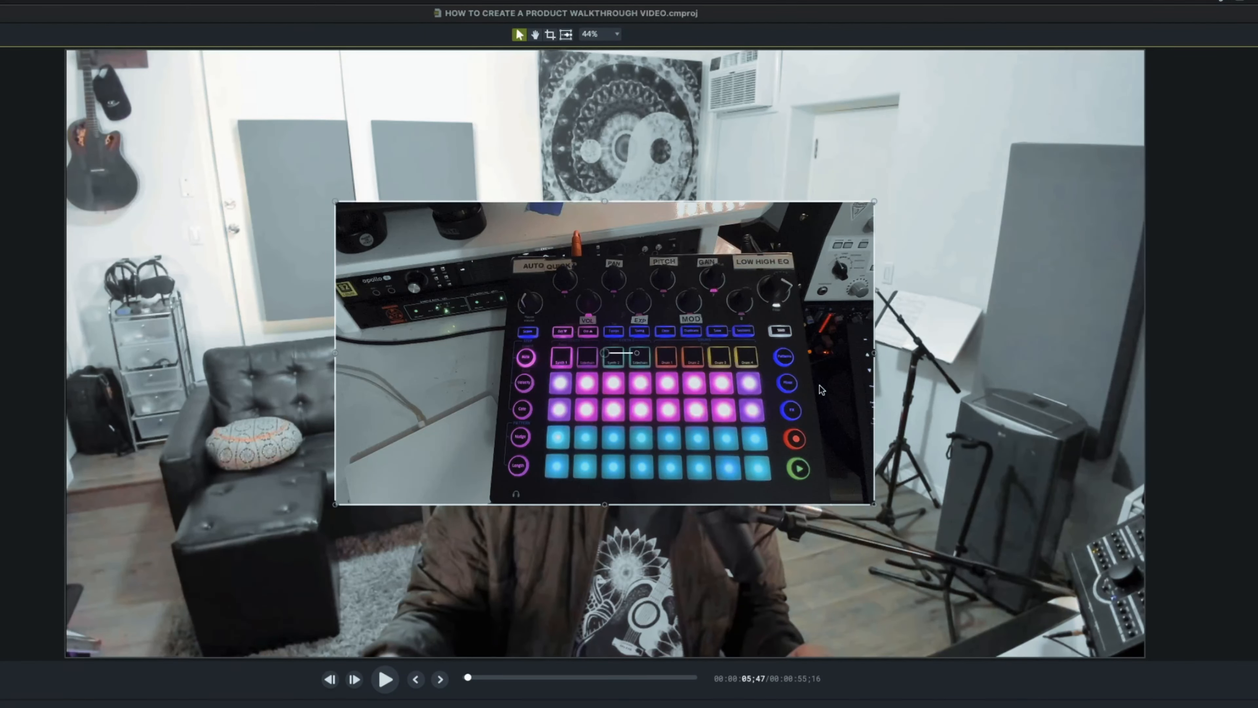
Step: Crop the IMG_7718 video from its left, upper and right edges to about 1181 by 913 around the controller
{"action": "left_click", "coordinate": [550, 34]}
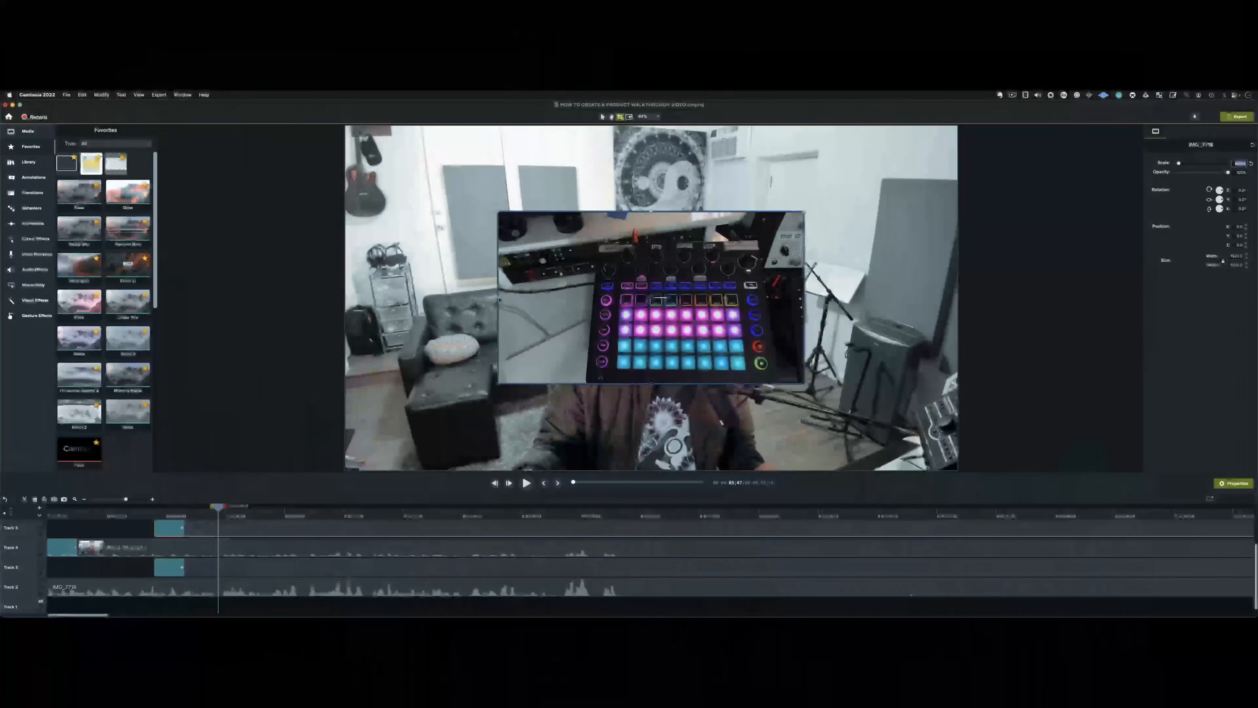
{"action": "left_click_drag", "start_coordinate": [496, 299], "coordinate": [586, 297]}
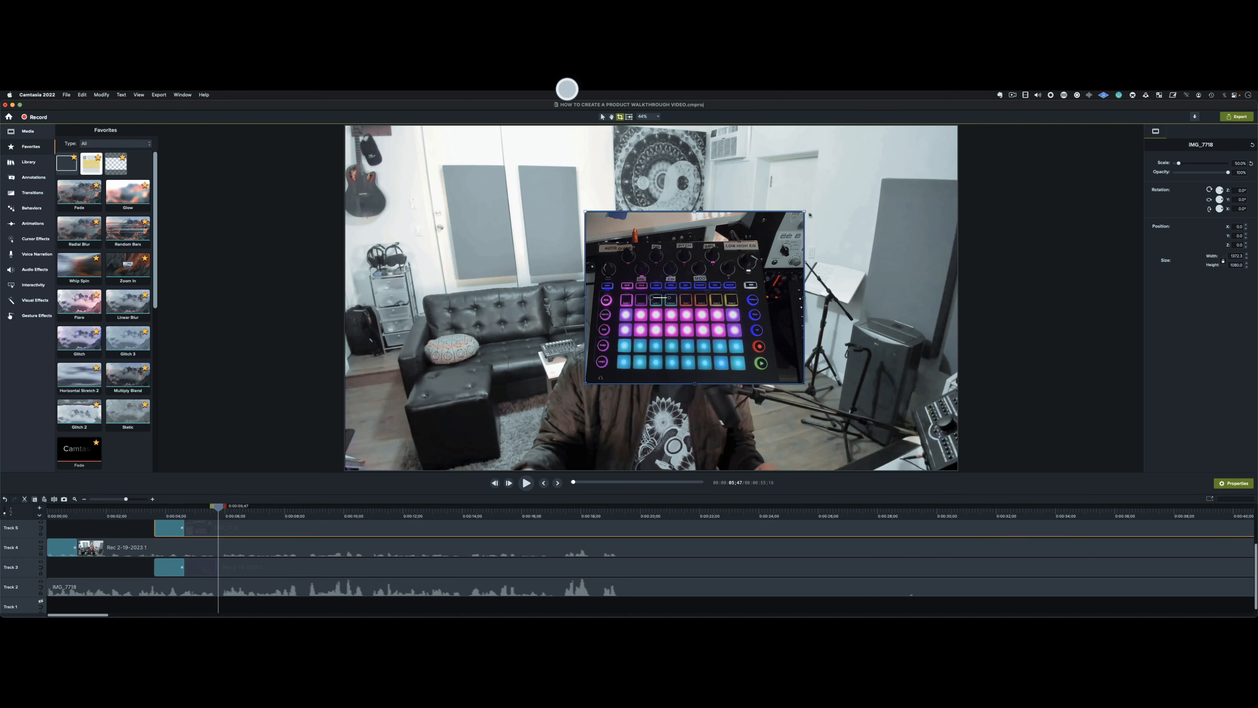
{"action": "left_click_drag", "start_coordinate": [803, 213], "coordinate": [773, 238]}
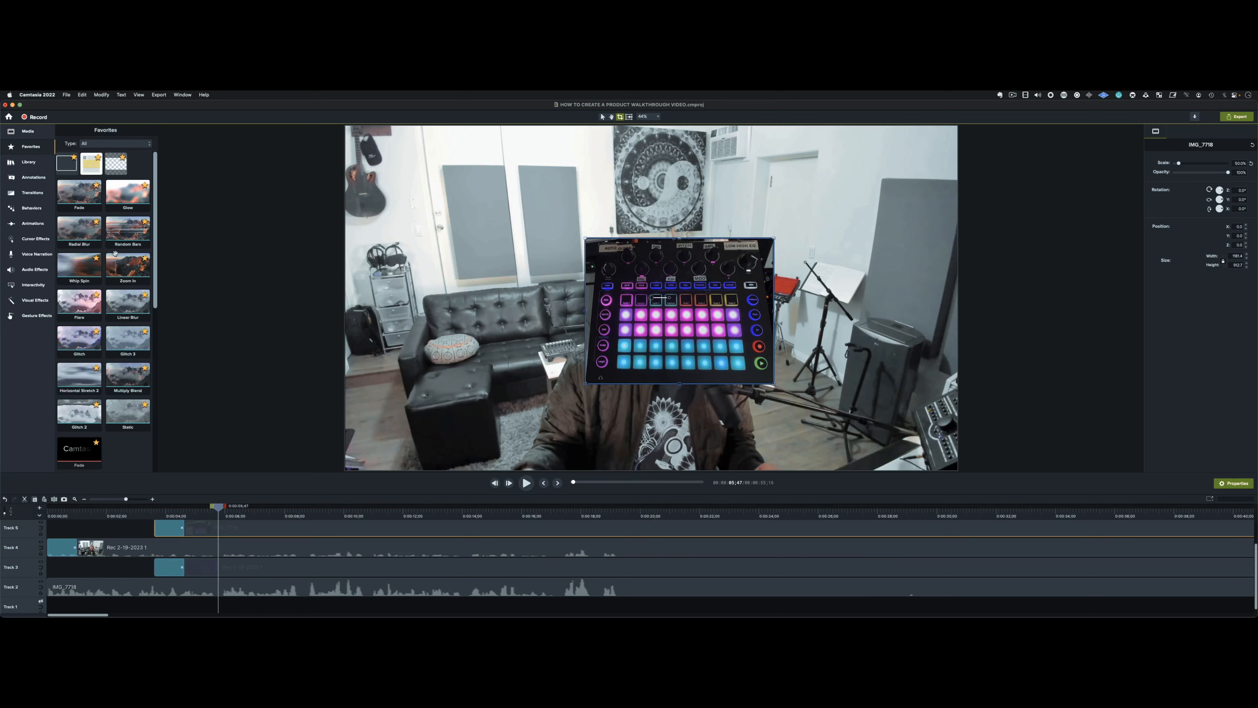
Step: Apply the Corner Rounding visual effect to the IMG_7718 video clip on Track 5 and set its radius to 1000
{"action": "left_click", "coordinate": [35, 299]}
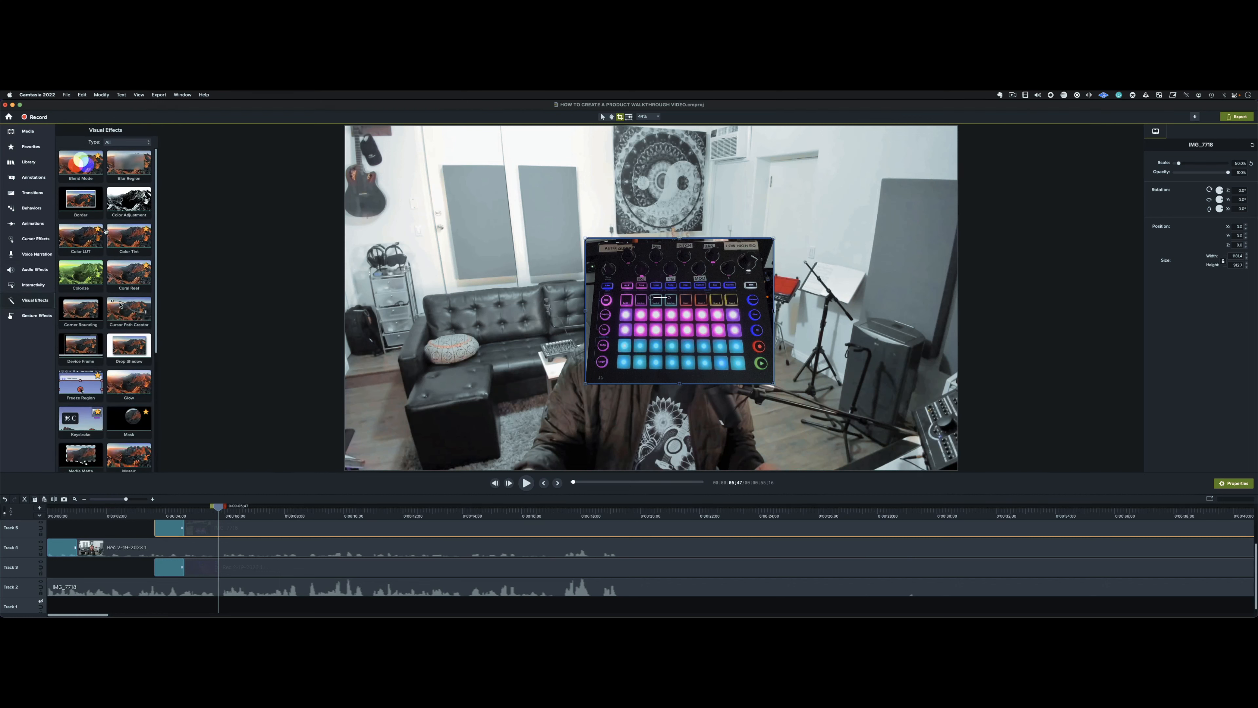
{"action": "scroll", "coordinate": [84, 277], "scroll_direction": "down", "scroll_amount": 1}
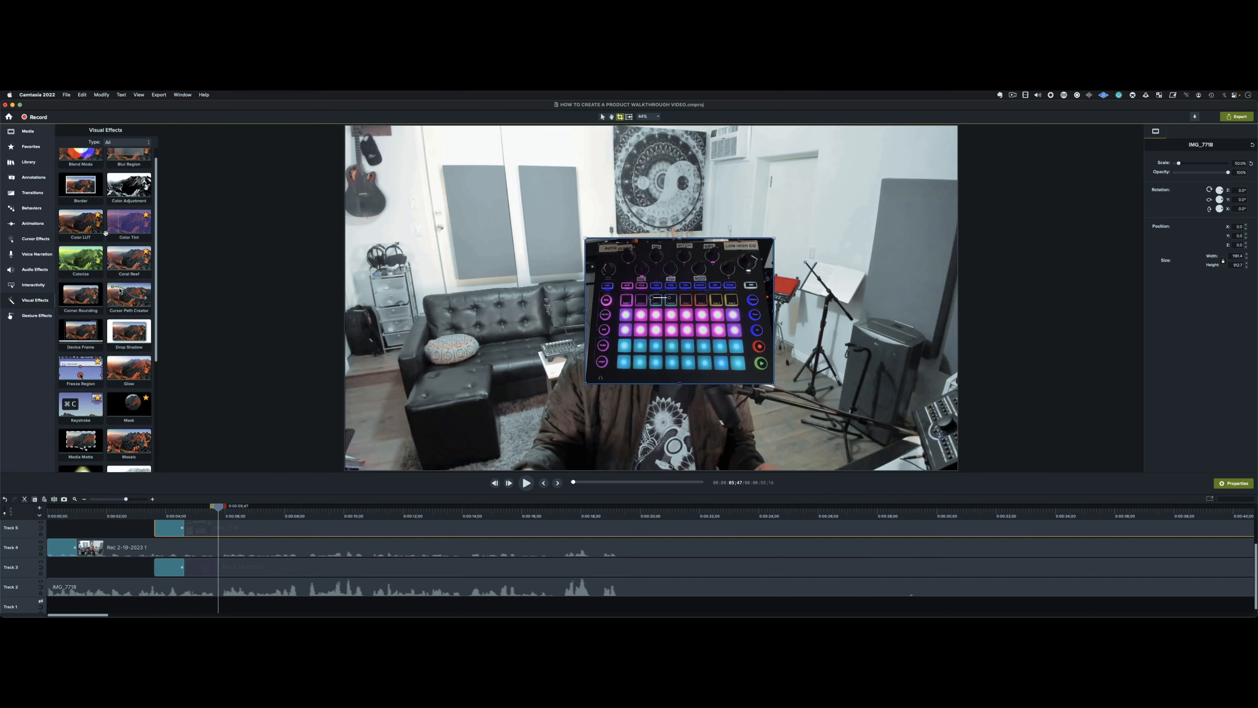
{"action": "left_click", "coordinate": [83, 292]}
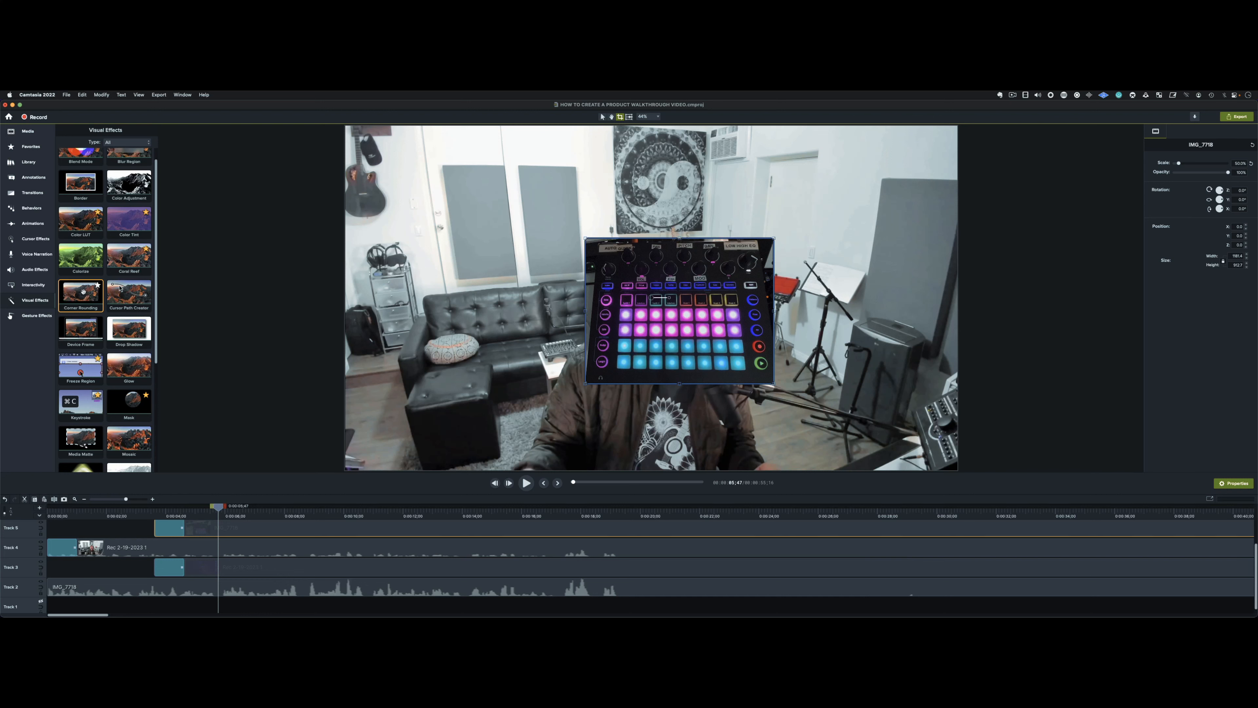
{"action": "left_click_drag", "start_coordinate": [83, 291], "coordinate": [209, 529]}
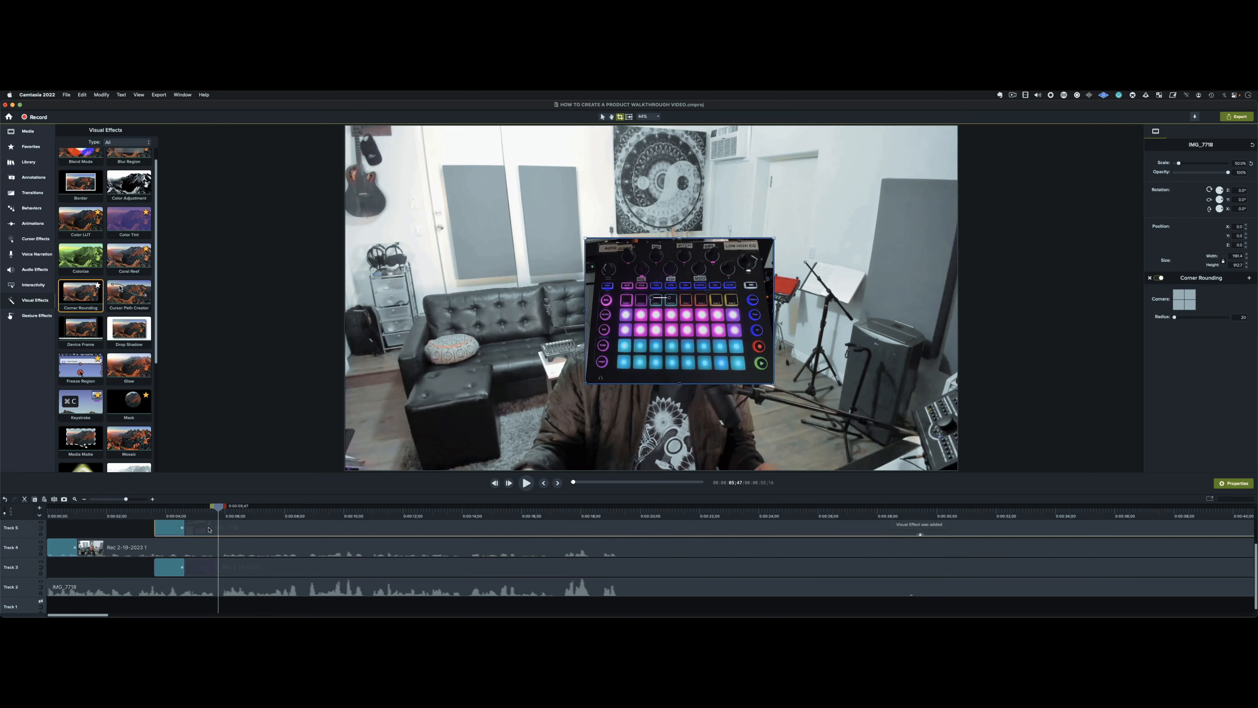
{"action": "left_click_drag", "start_coordinate": [1174, 318], "coordinate": [1227, 318]}
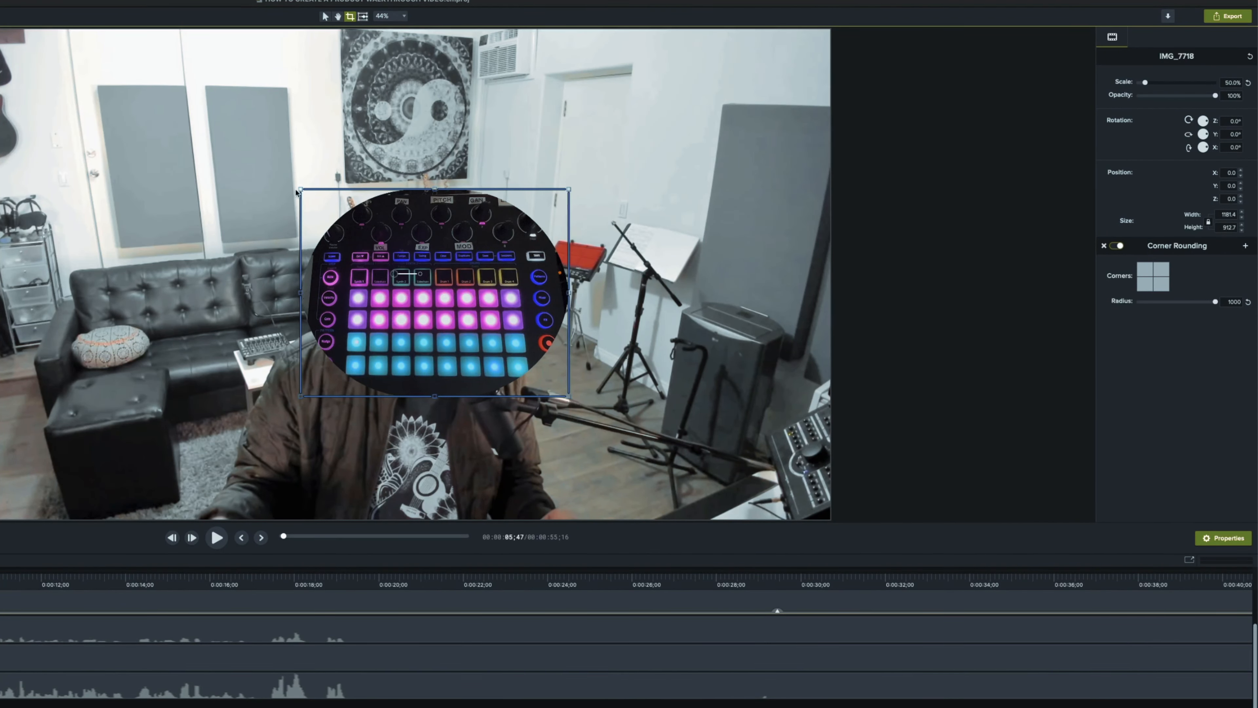
Step: Enlarge the IMG_7718 crop area to about 1524 by 939 so the rounded corners reveal more of the controller
{"action": "left_click_drag", "start_coordinate": [300, 192], "coordinate": [267, 186]}
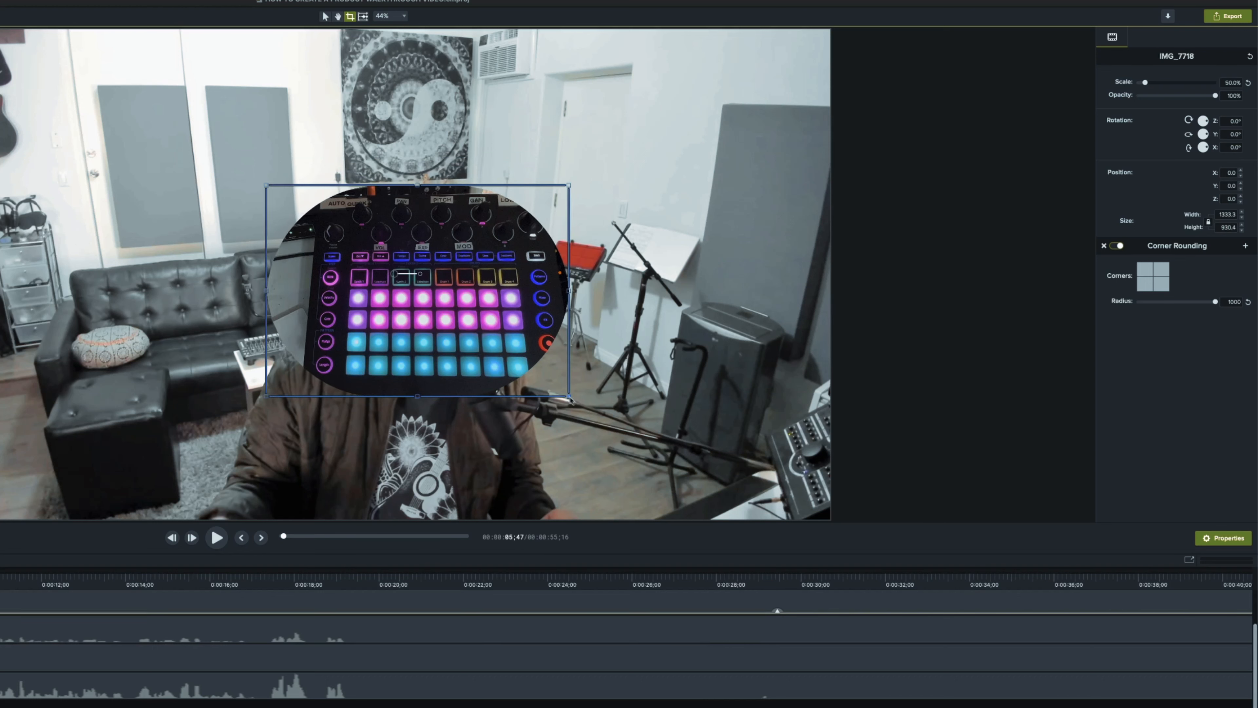
{"action": "left_click_drag", "start_coordinate": [569, 397], "coordinate": [613, 405]}
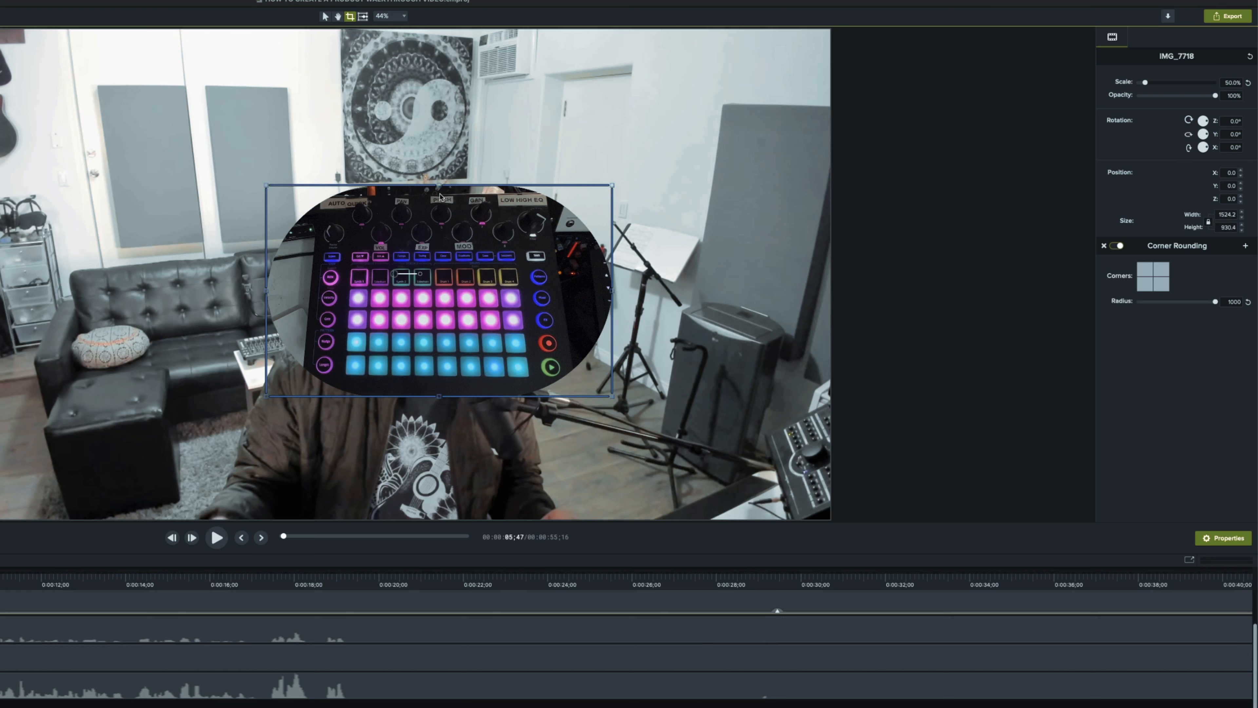
{"action": "left_click_drag", "start_coordinate": [438, 187], "coordinate": [439, 184]}
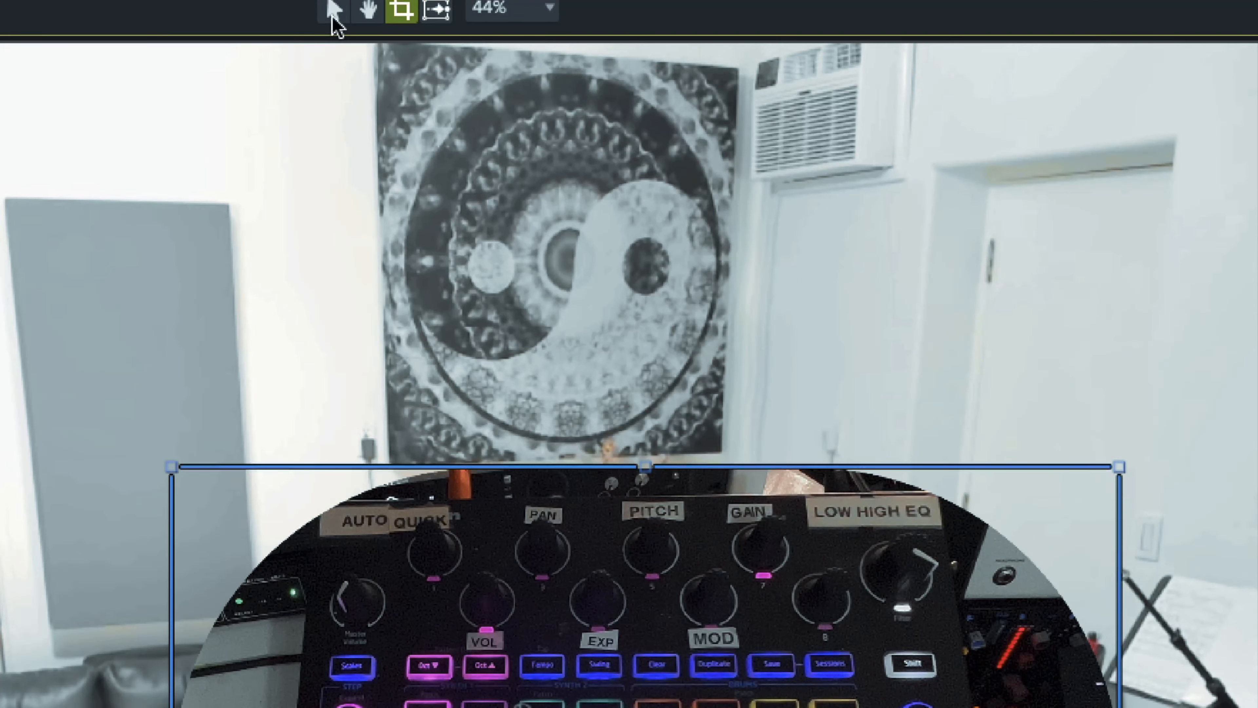
{"action": "left_click", "coordinate": [335, 9]}
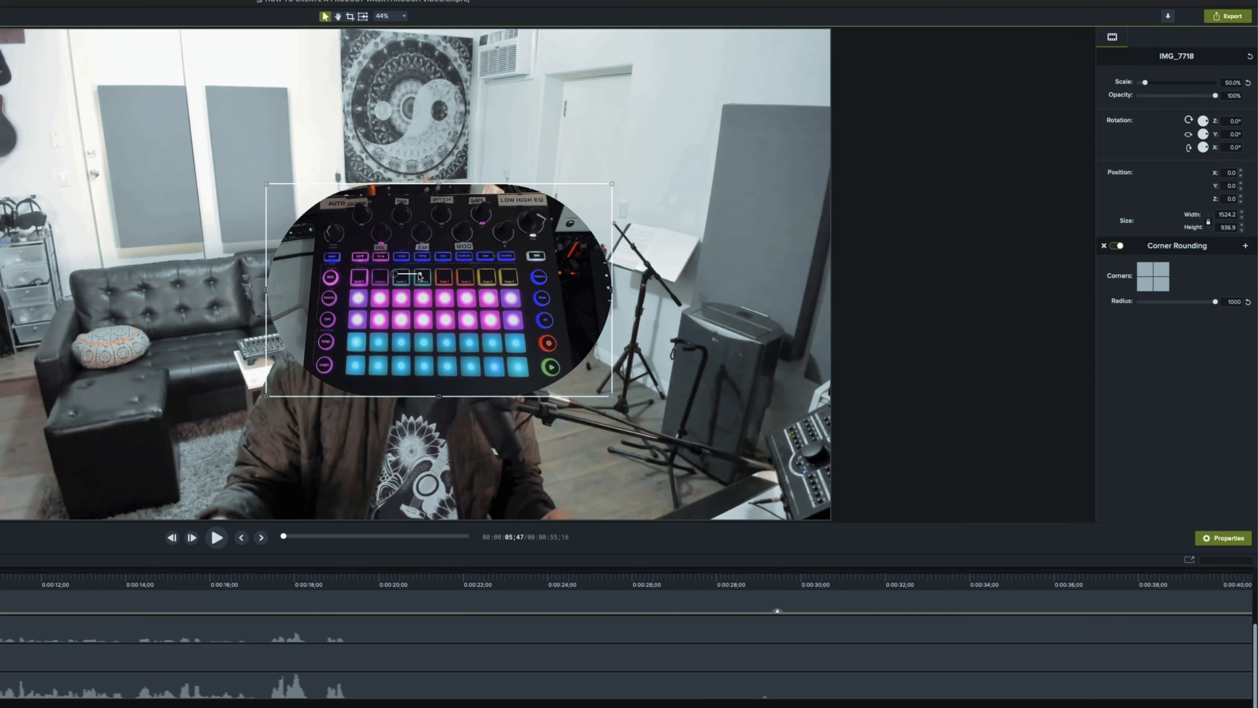
Step: Move the rounded IMG_7718 overlay to the upper-right corner of the video frame and play back its entrance
{"action": "mouse_move", "coordinate": [419, 274]}
{"action": "left_mouse_down"}
{"action": "mouse_move", "coordinate": [416, 260]}
{"action": "mouse_move", "coordinate": [419, 274]}
{"action": "left_mouse_up"}
{"action": "left_click_drag", "start_coordinate": [468, 318], "coordinate": [643, 193]}
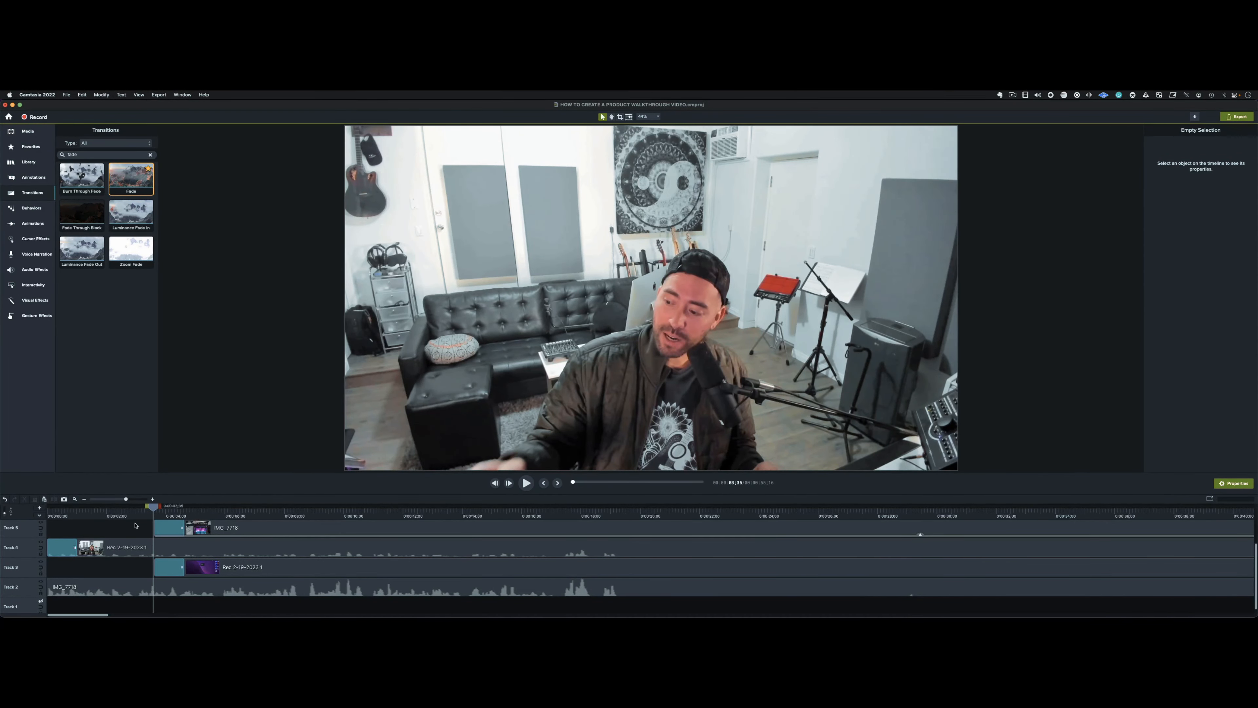
{"action": "key", "text": "space"}
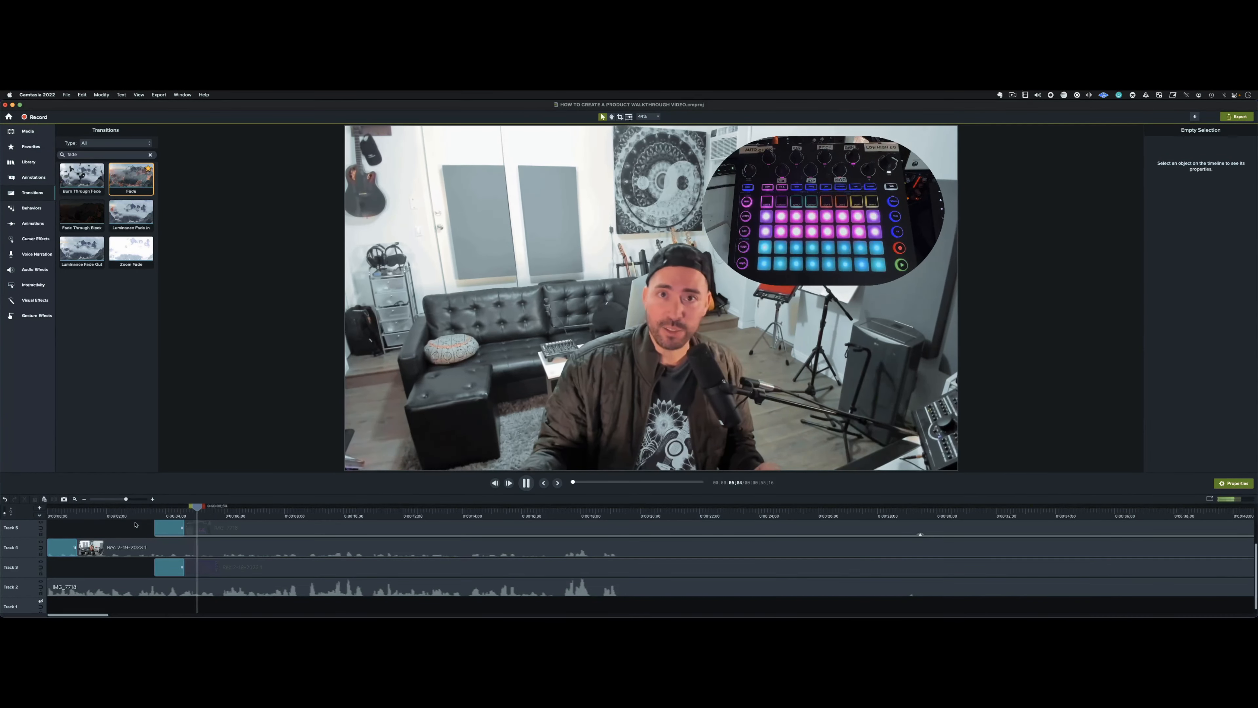
{"action": "key", "text": "space"}
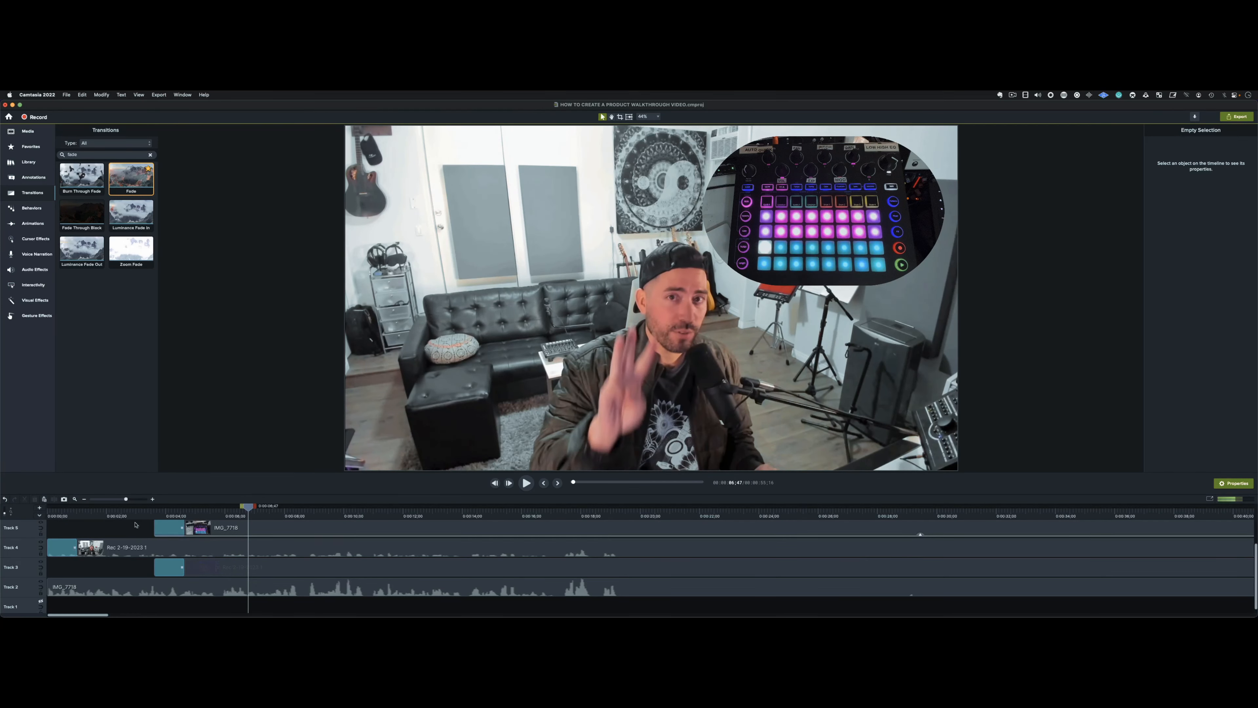
Step: Shrink the IMG_7718 overlay slightly toward the frame's upper-right corner and play back the result
{"action": "left_click", "coordinate": [233, 524]}
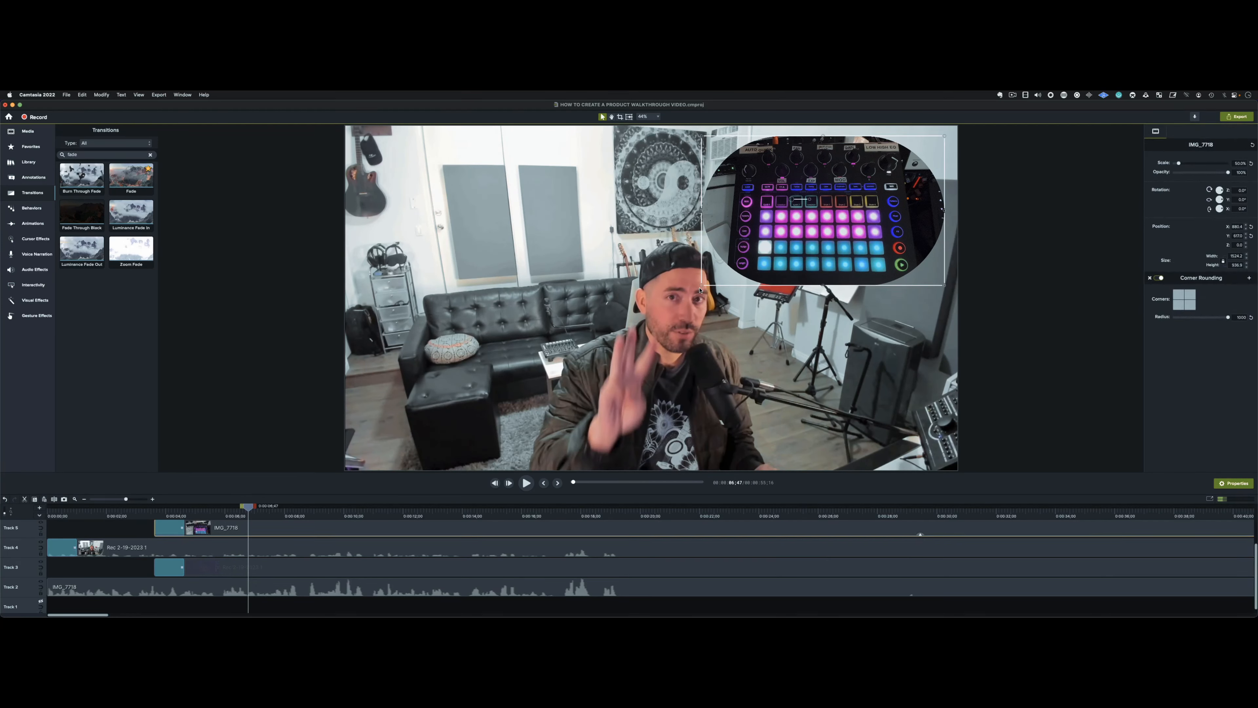
{"action": "left_click_drag", "start_coordinate": [701, 286], "coordinate": [744, 271]}
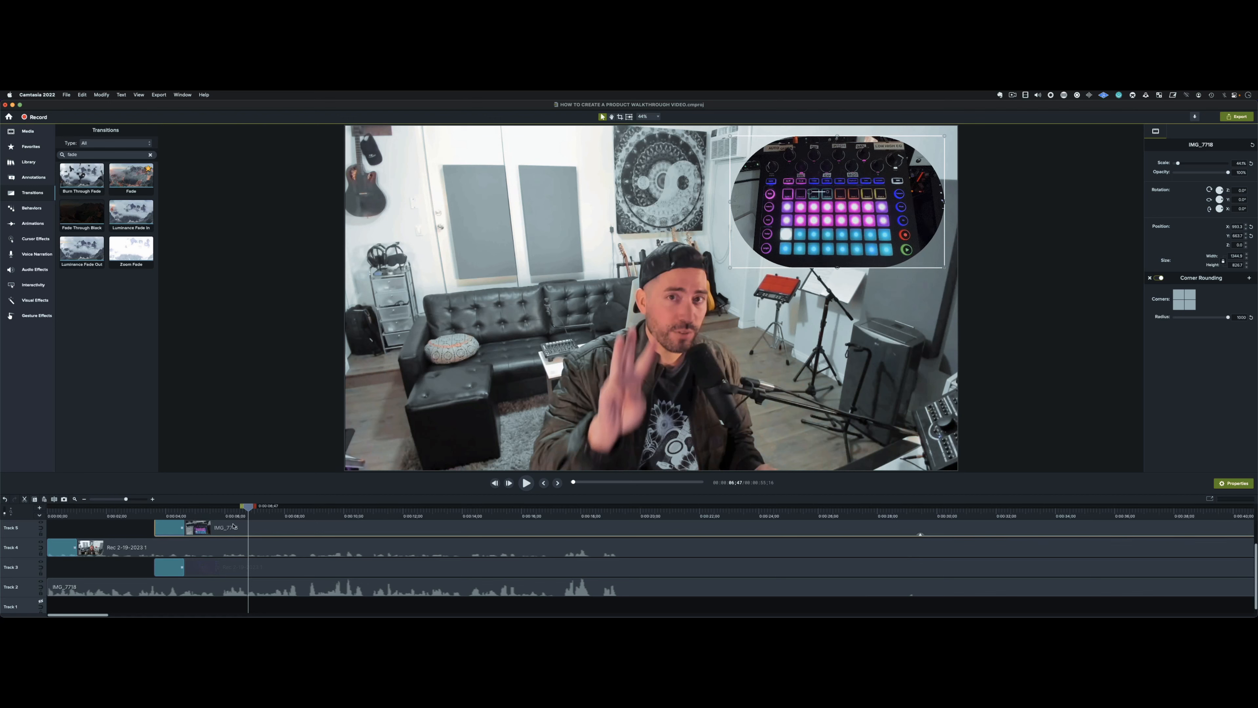
{"action": "key", "text": "space"}
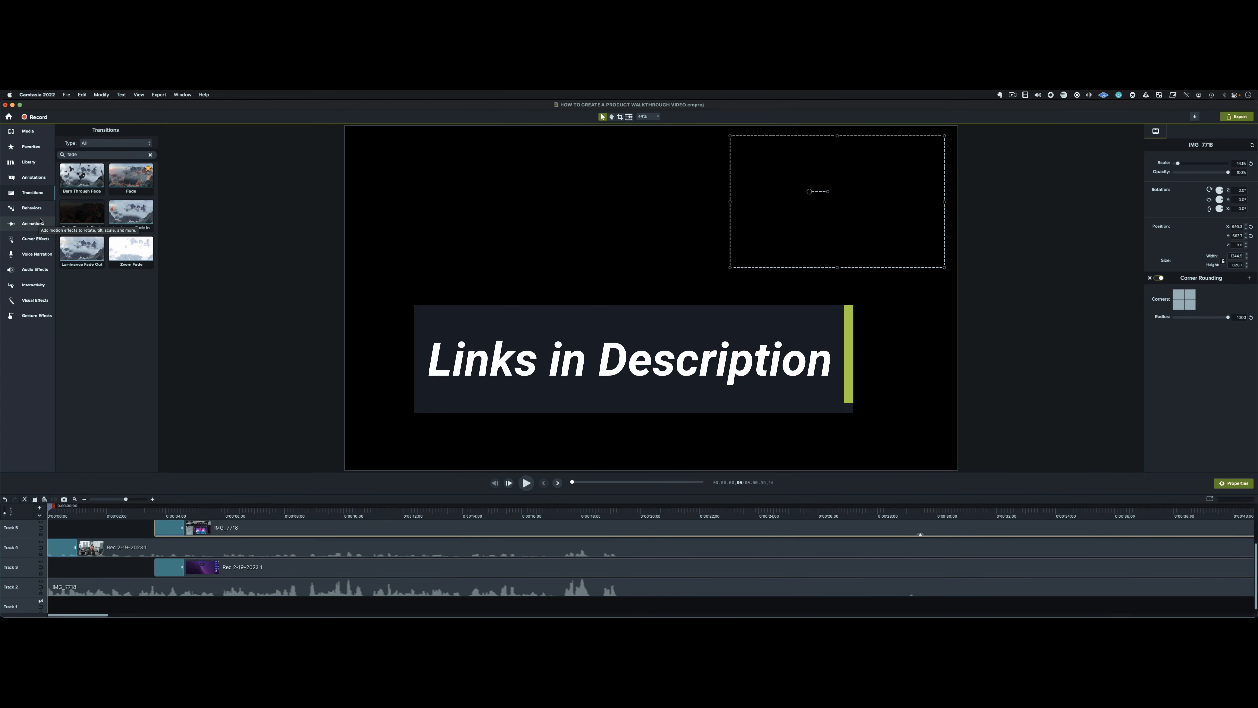
Step: Add the presenter's name lower third from the Youtube (GO-TO) library to Track 6 near the timeline start
{"action": "left_click", "coordinate": [45, 163]}
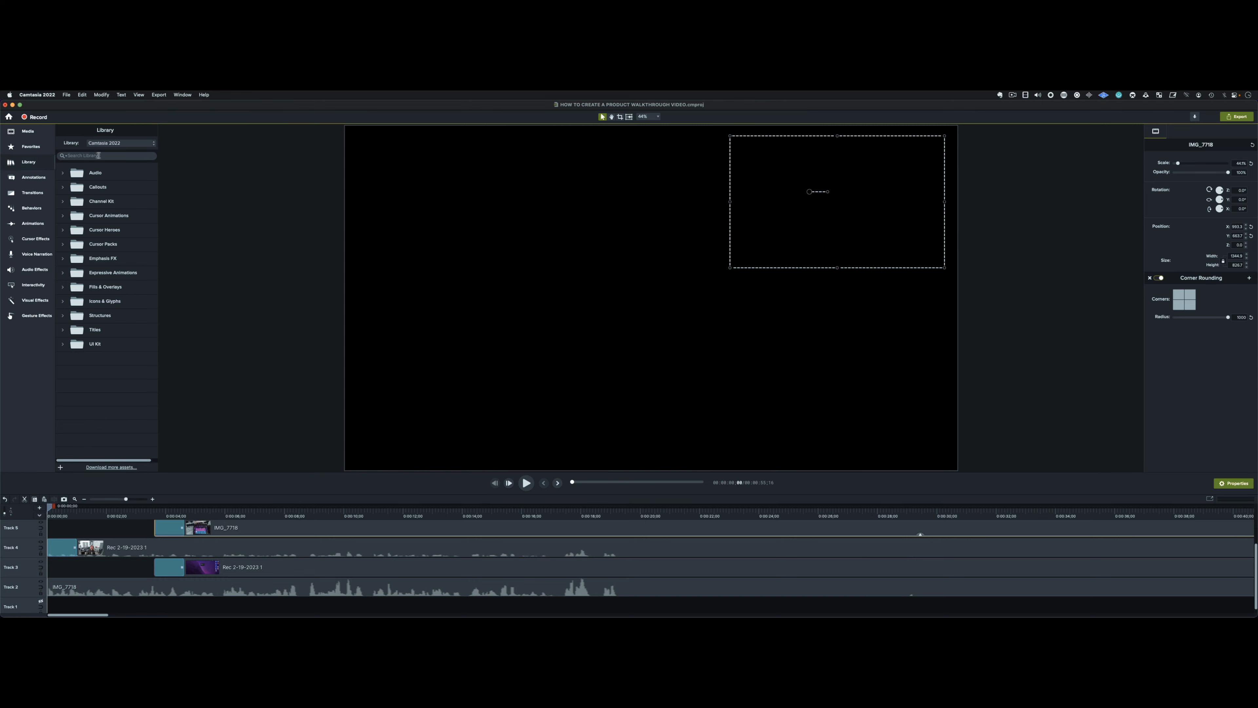
{"action": "left_click", "coordinate": [109, 144]}
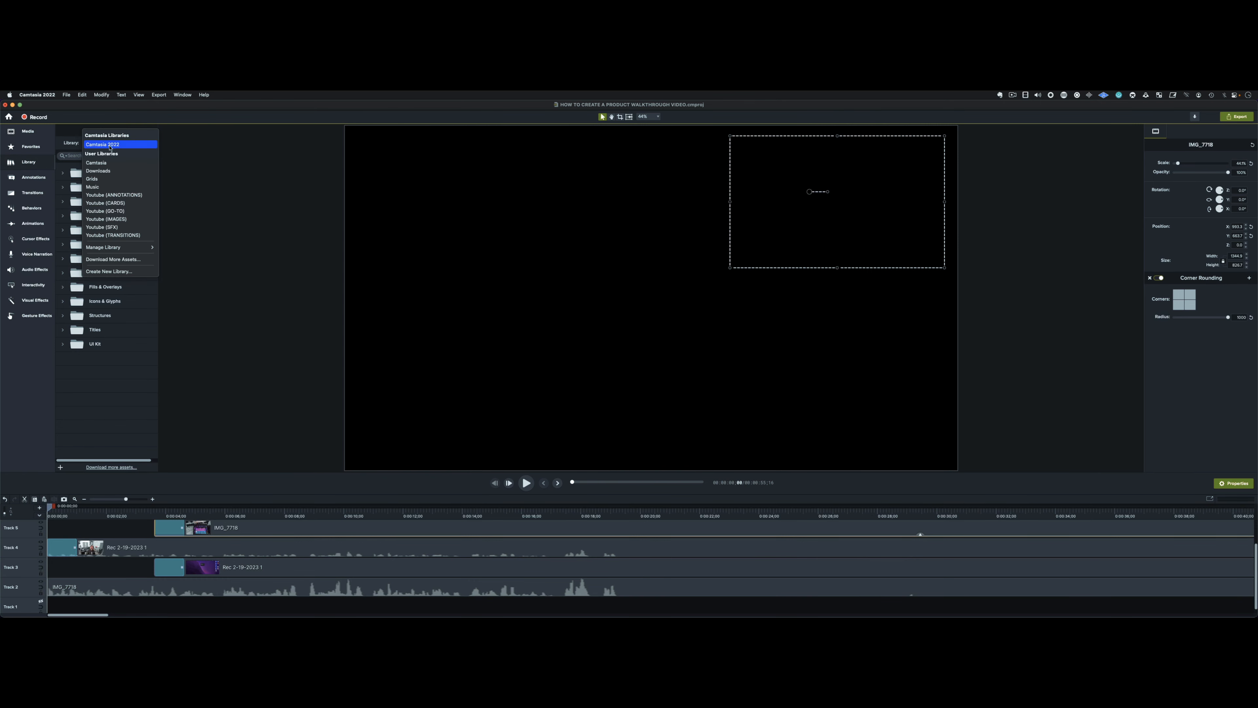
{"action": "left_click", "coordinate": [118, 212]}
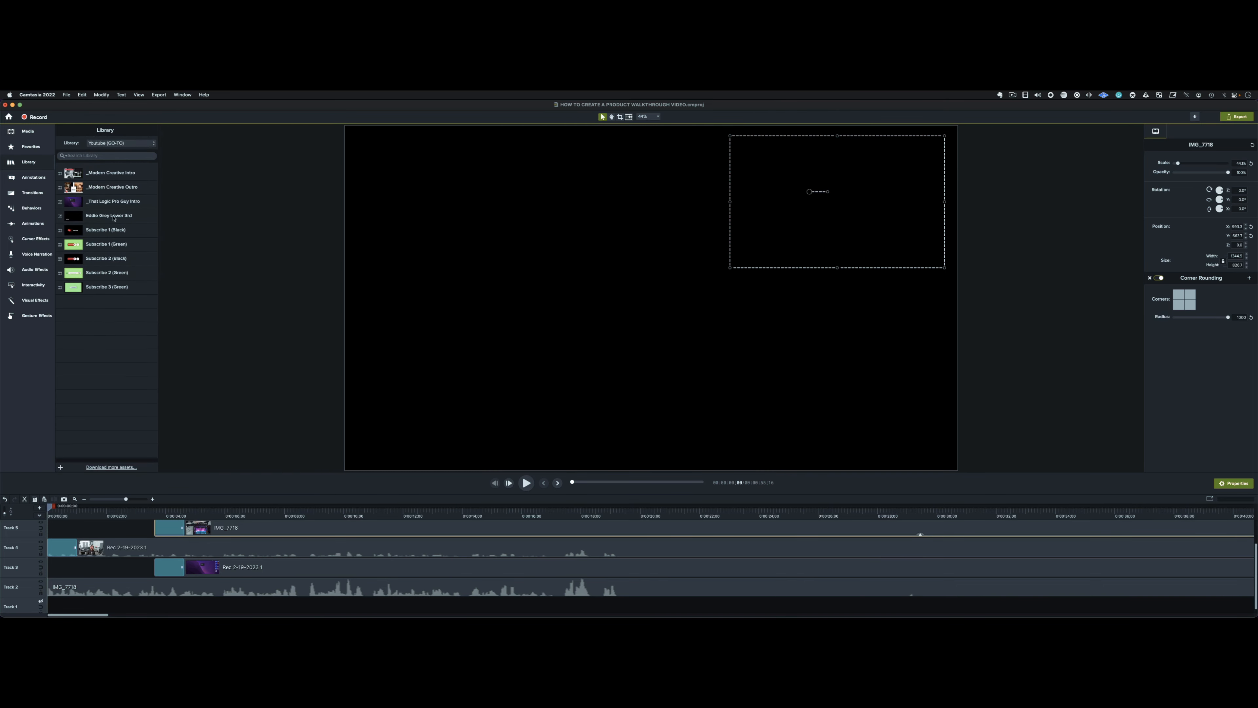
{"action": "left_click_drag", "start_coordinate": [113, 216], "coordinate": [39, 548]}
Step: Undo the accidental canvas move, shift the lower third clip to start about half a second in, and play back the opening
{"action": "left_click_drag", "start_coordinate": [678, 311], "coordinate": [638, 340]}
{"action": "key", "text": "super+z"}
{"action": "left_click_drag", "start_coordinate": [95, 541], "coordinate": [111, 537]}
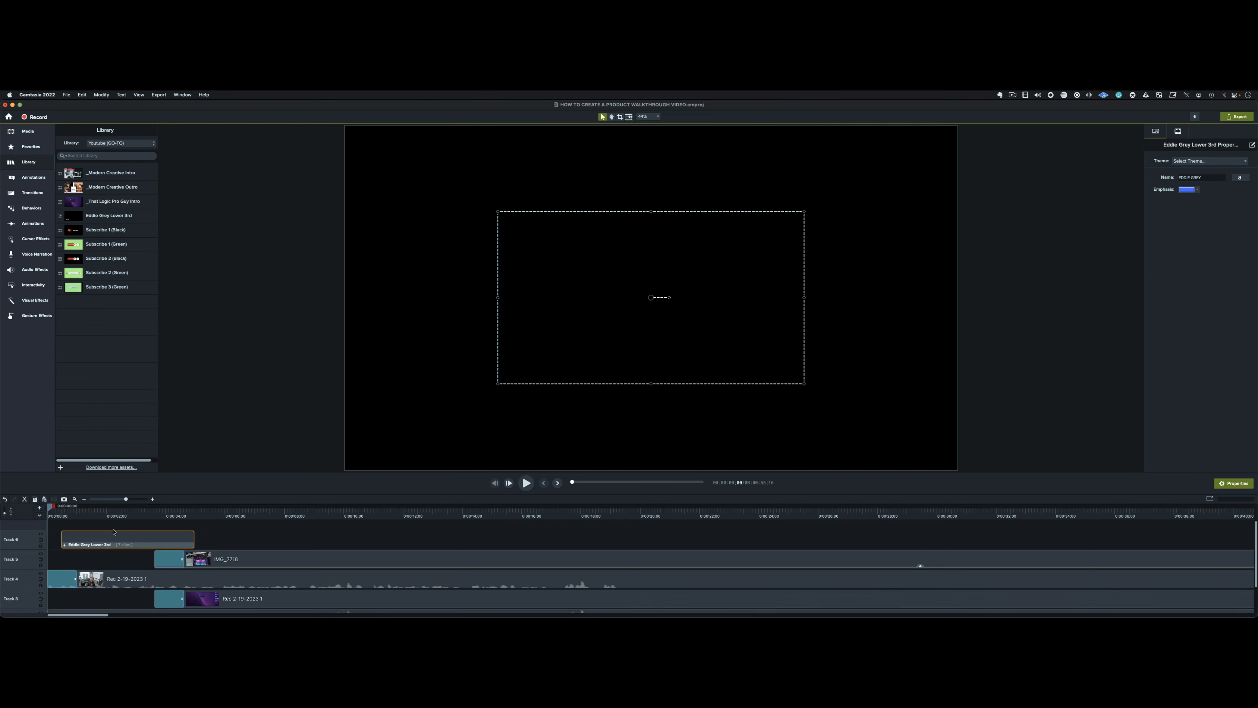
{"action": "key", "text": "space"}
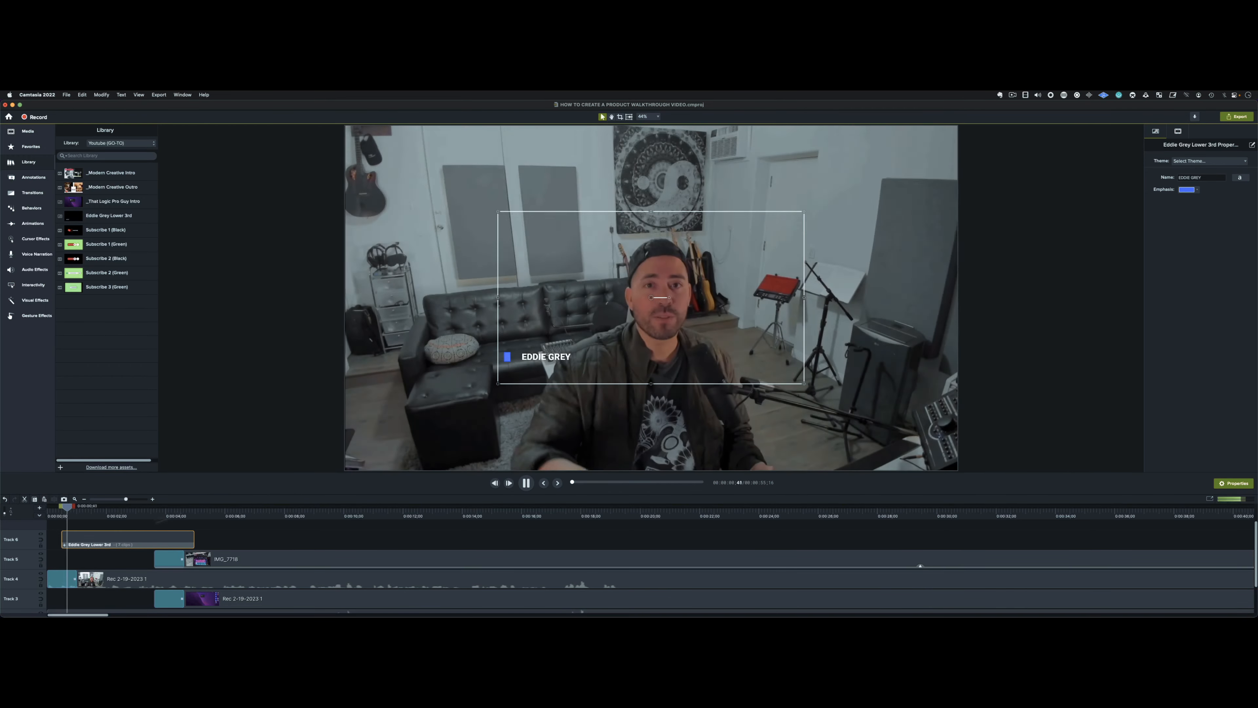
Step: Move the lower third to the lower-left corner of the video frame, enlarge it to about full-frame size, and play back the result
{"action": "key", "text": "space"}
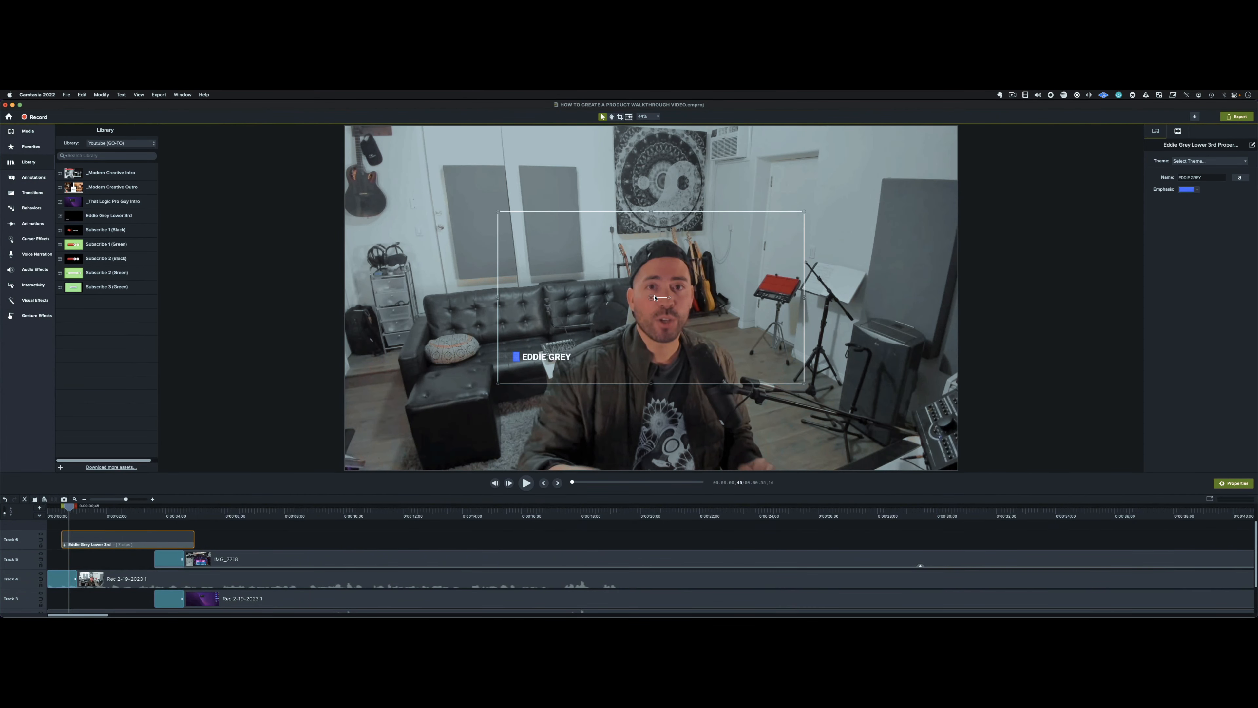
{"action": "left_click_drag", "start_coordinate": [651, 297], "coordinate": [497, 380]}
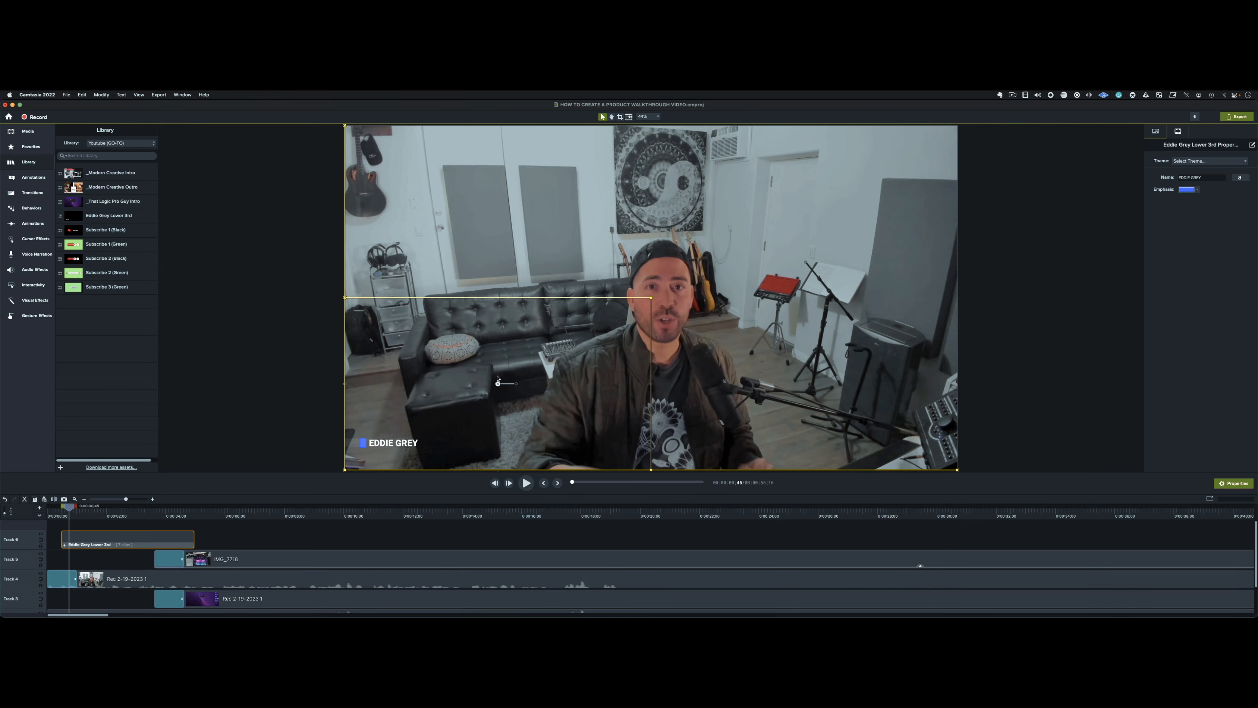
{"action": "key", "text": "space"}
{"action": "left_click", "coordinate": [78, 562]}
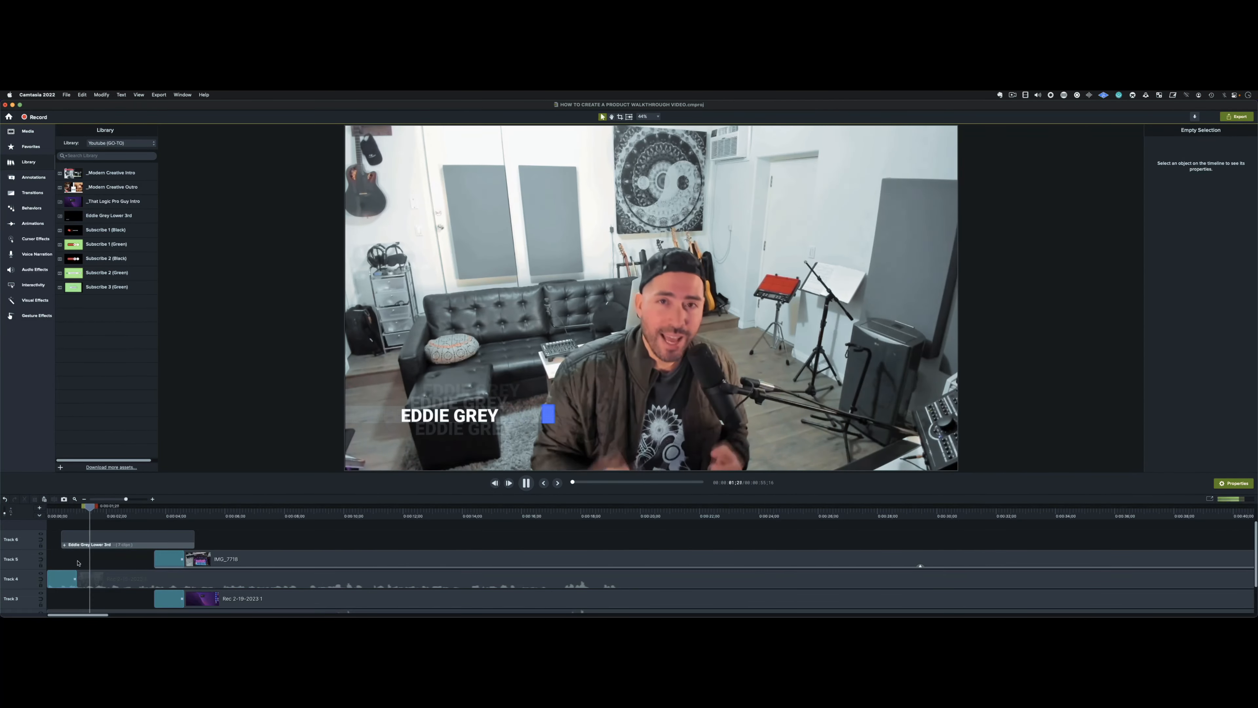
{"action": "key", "text": "space"}
Step: Nudge the presenter's lower third slightly toward the frame's left edge and play back its entrance
{"action": "left_click", "coordinate": [107, 538]}
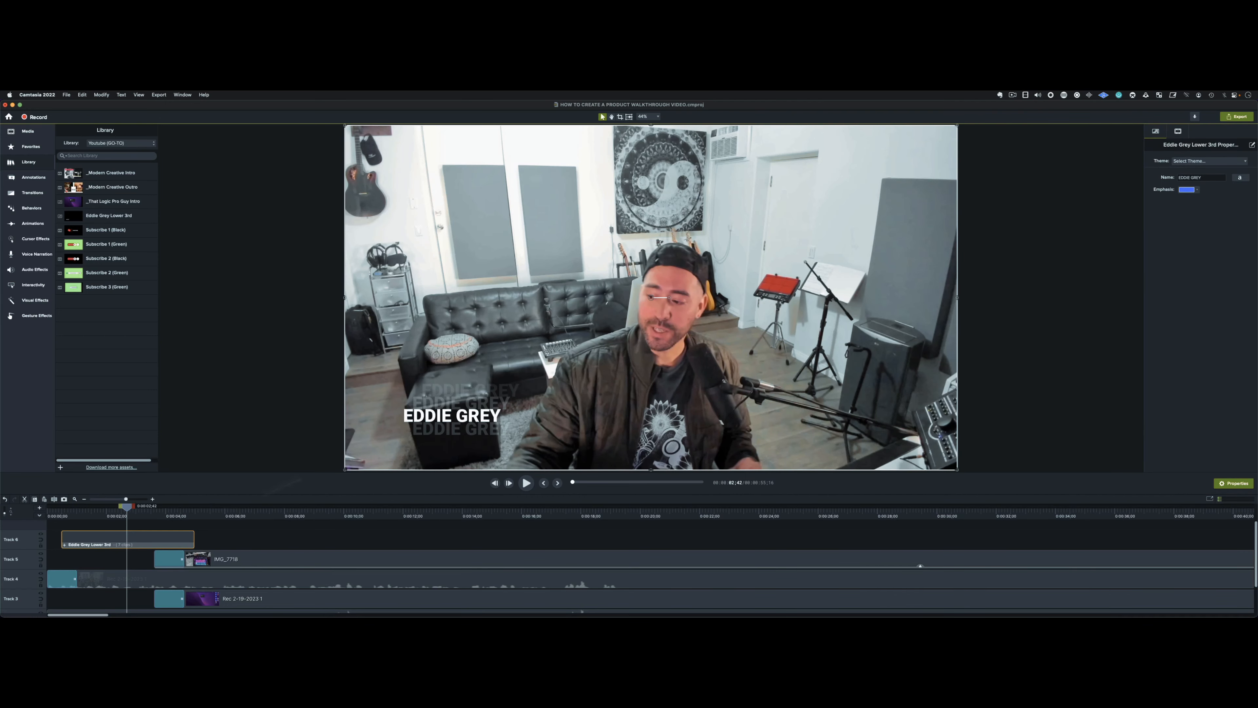
{"action": "left_click", "coordinate": [62, 561]}
{"action": "left_click_drag", "start_coordinate": [101, 513], "coordinate": [54, 513]}
{"action": "left_click", "coordinate": [87, 544]}
{"action": "left_click", "coordinate": [90, 559]}
{"action": "key", "text": "space"}
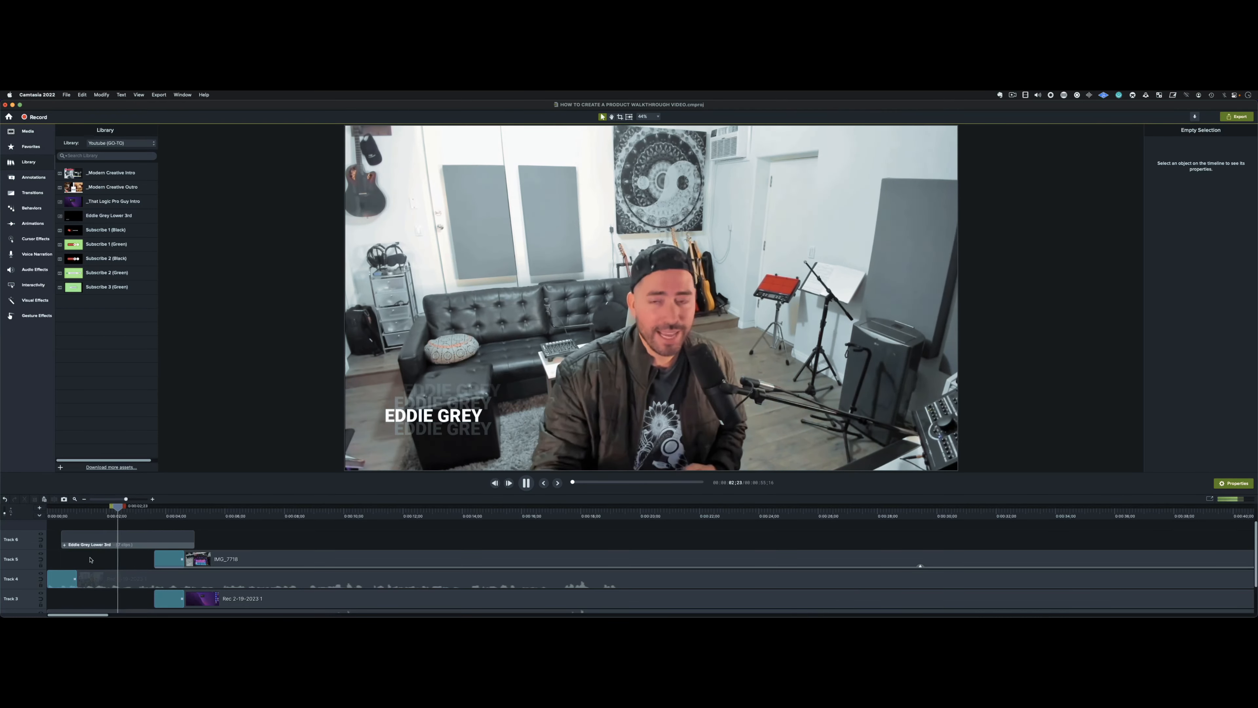
{"action": "key", "text": "space"}
Step: Deselect the lower third clip and play back the opening from the start of the timeline
{"action": "left_click", "coordinate": [114, 541]}
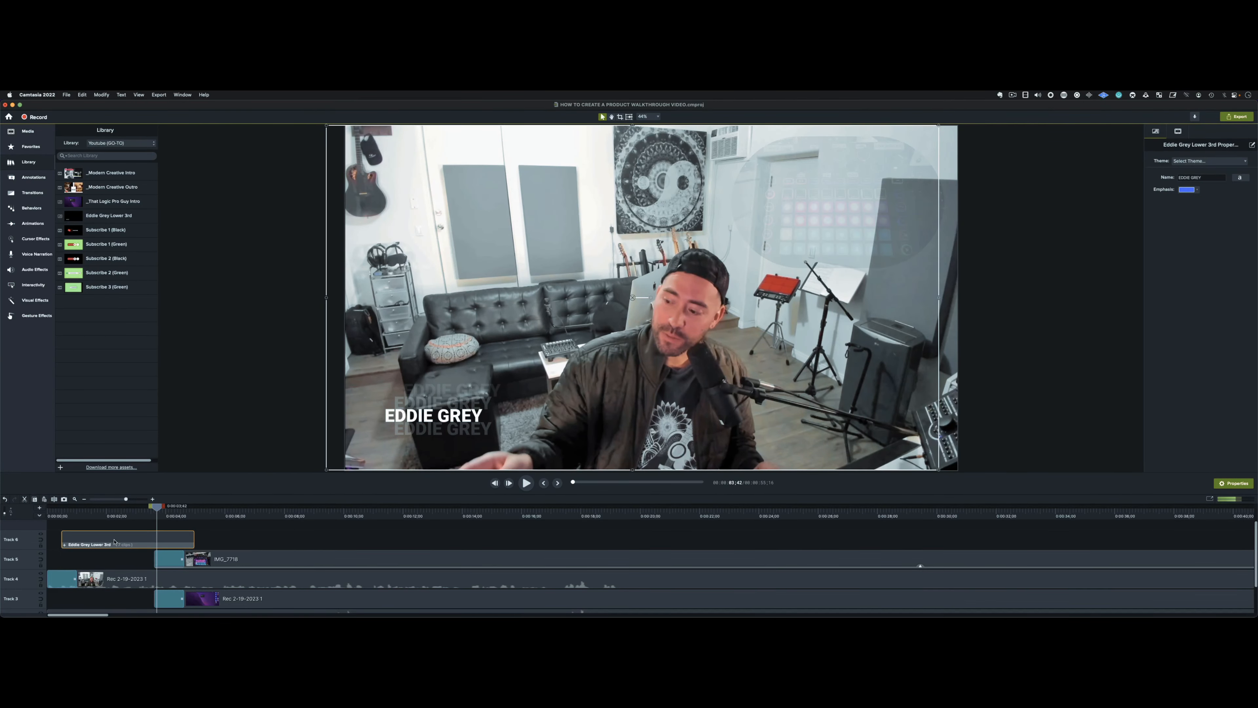
{"action": "left_click", "coordinate": [222, 537]}
{"action": "key", "text": "super+Return"}
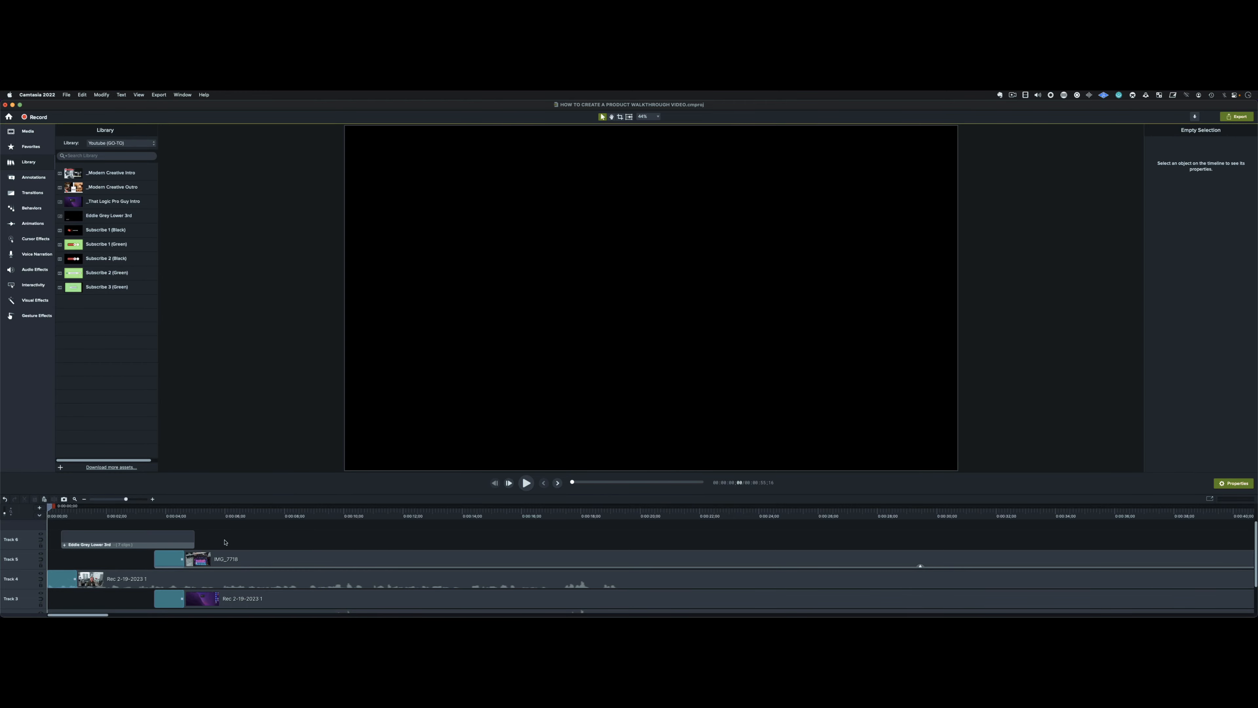
{"action": "key", "text": "space"}
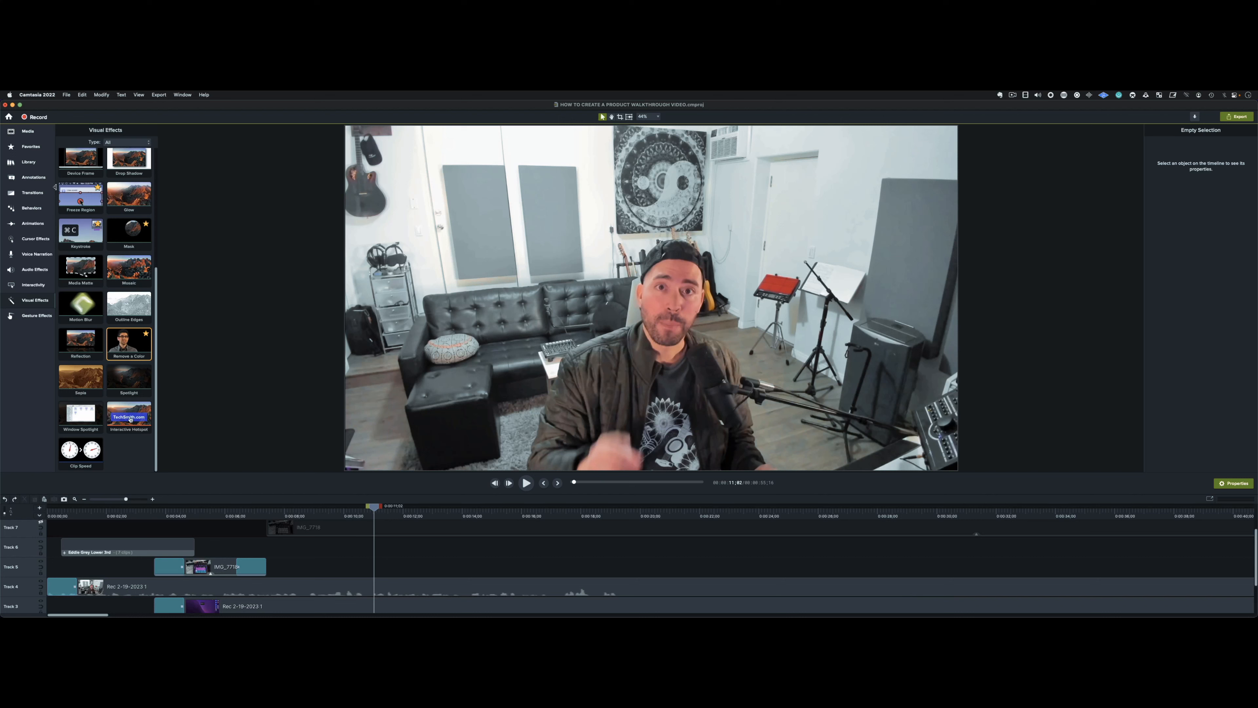
Step: Open the Channel Kit folder in the Camtasia 2022 library and preview Boxy-Subscribe and Flashy Subscribe
{"action": "left_click", "coordinate": [44, 165]}
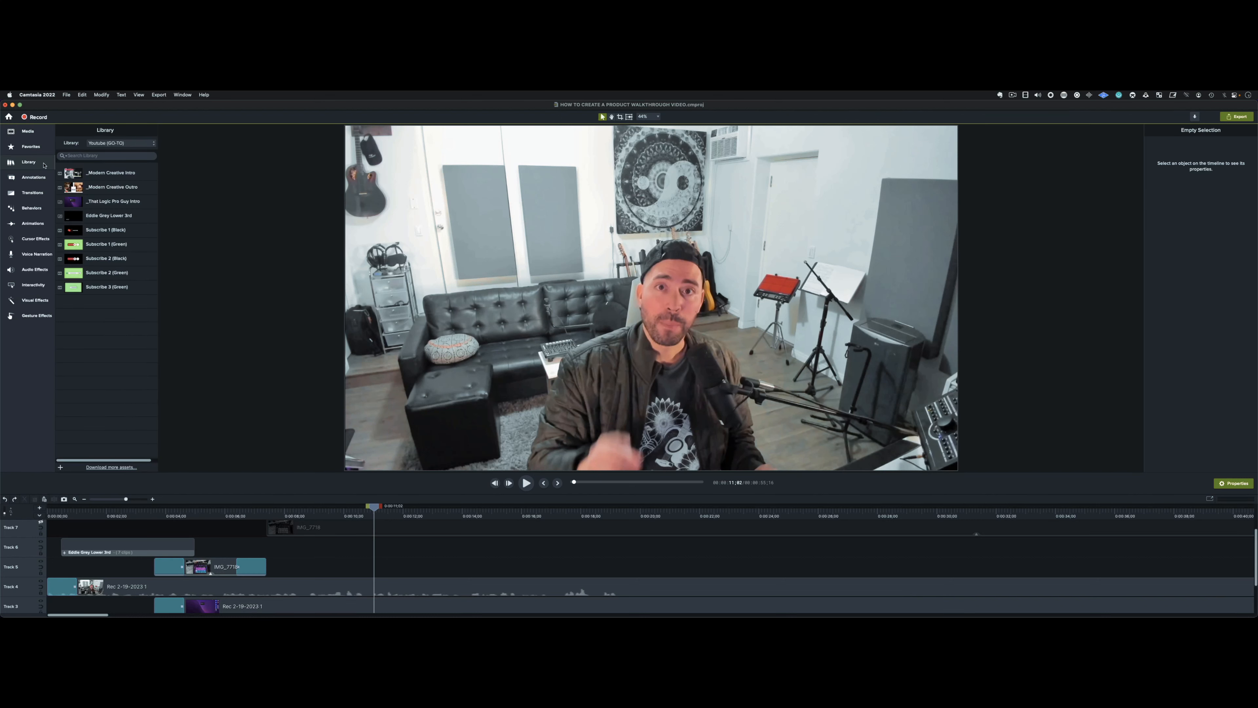
{"action": "left_click", "coordinate": [110, 144]}
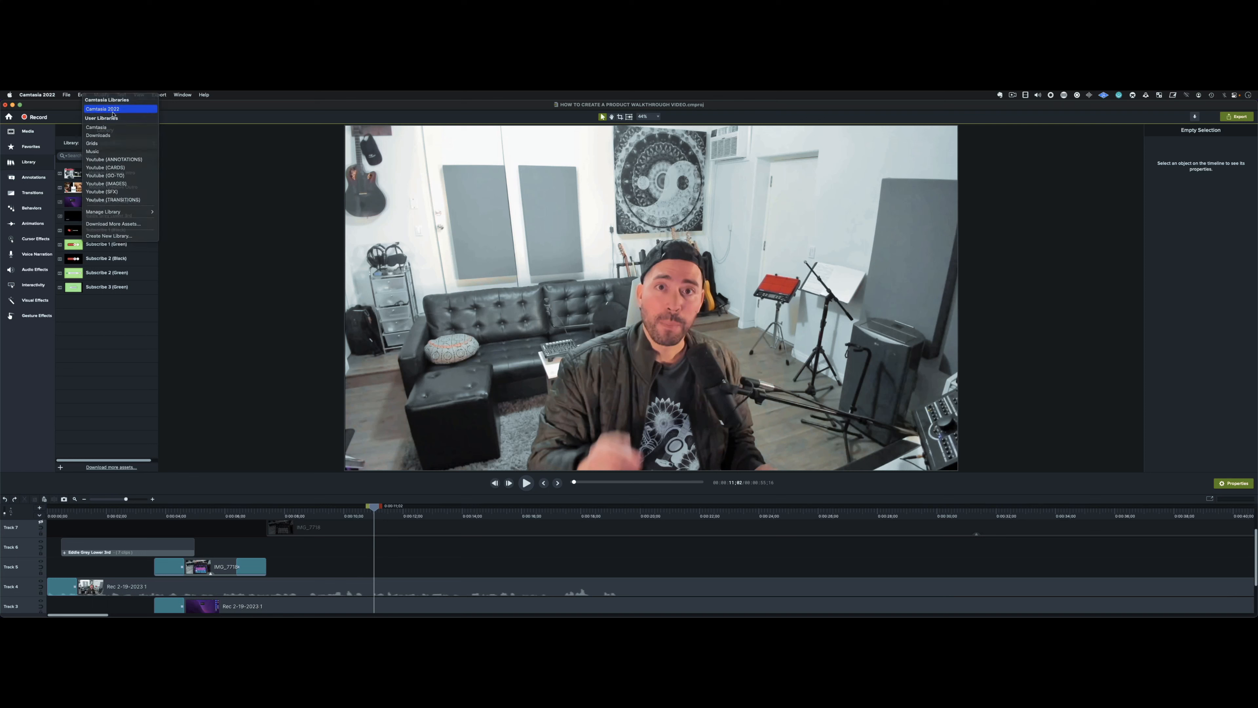
{"action": "left_click", "coordinate": [112, 110]}
{"action": "left_click", "coordinate": [117, 202]}
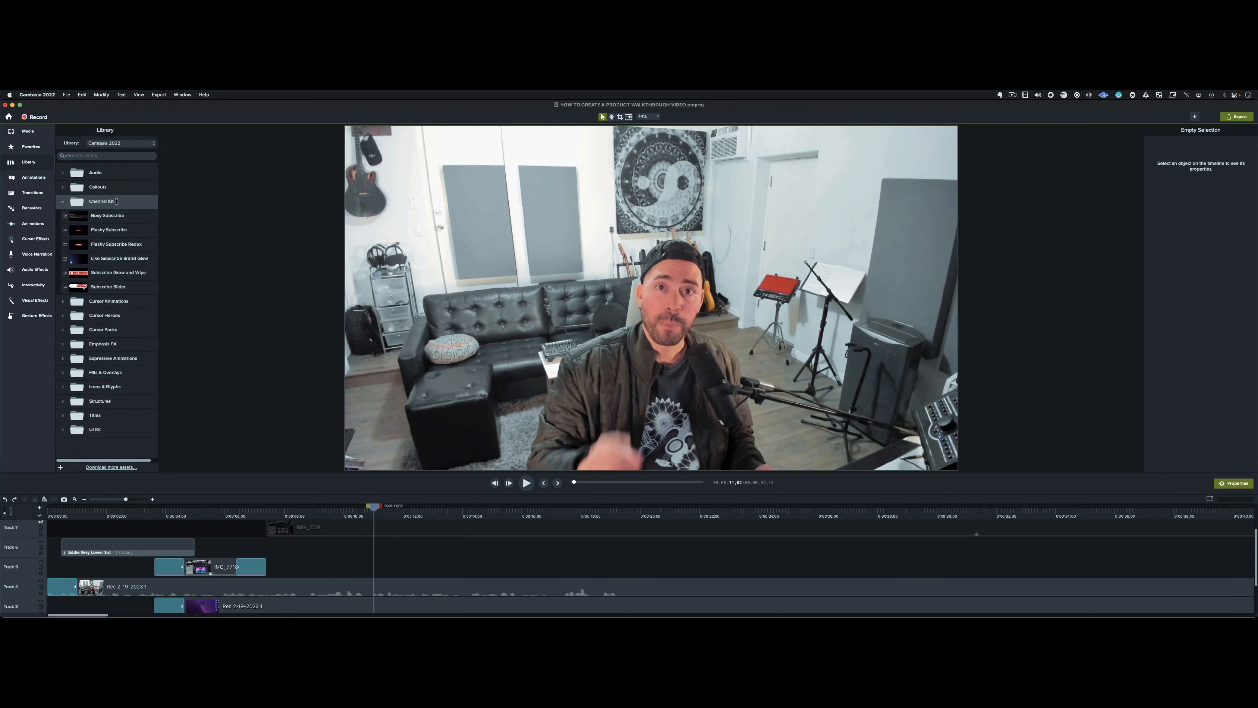
{"action": "double_click", "coordinate": [100, 215]}
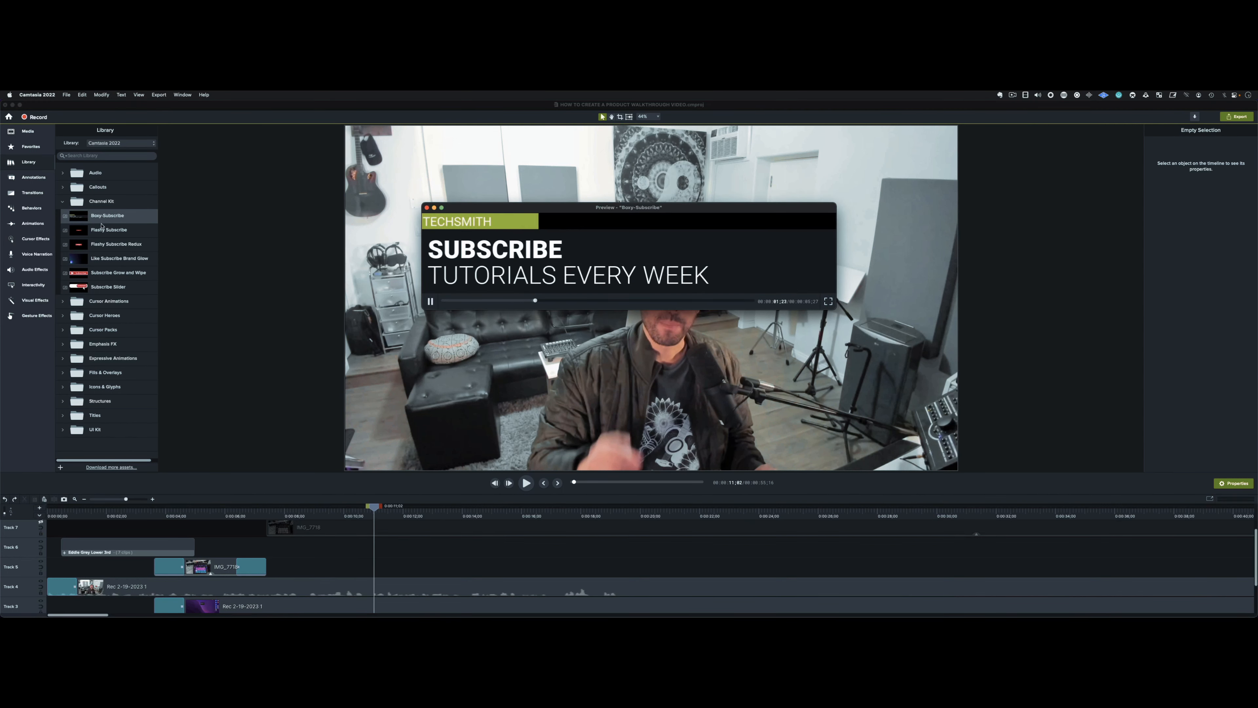
{"action": "double_click", "coordinate": [104, 230]}
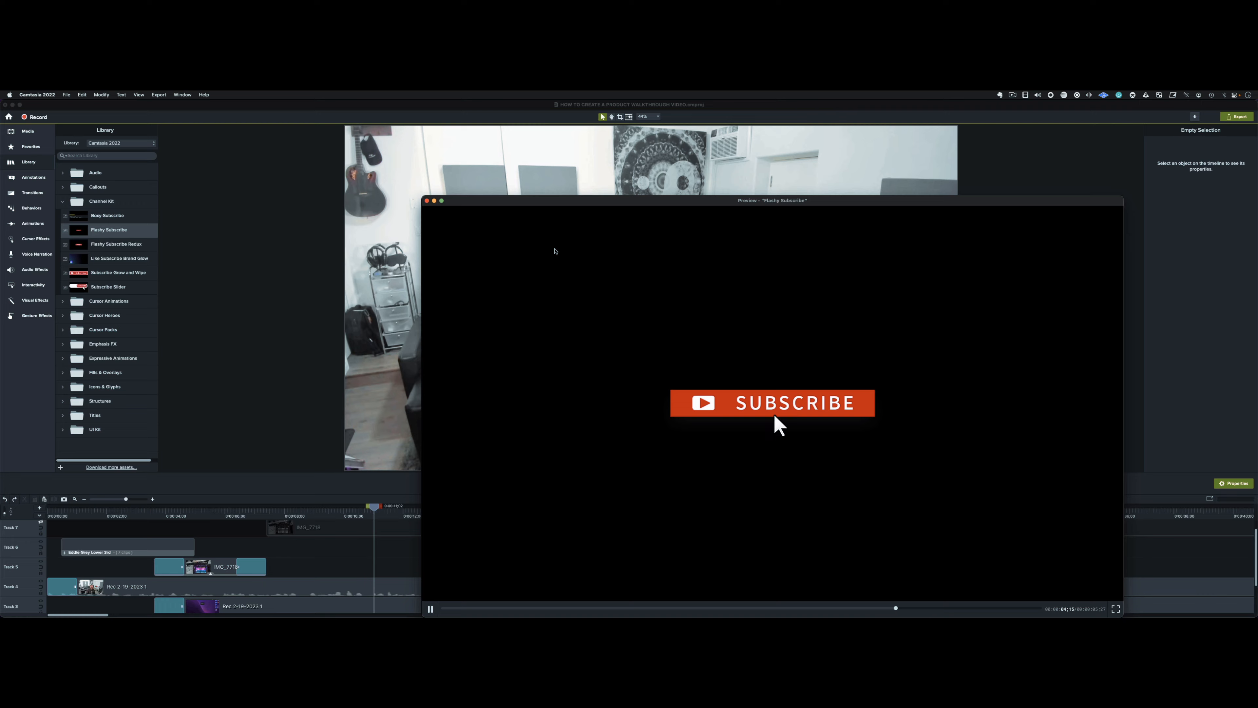
{"action": "key", "text": "super+w"}
Step: Add Flashy Subscribe to Track 5 at about 11 seconds, place it in the frame's upper-left quarter, and play it back
{"action": "left_click_drag", "start_coordinate": [103, 229], "coordinate": [375, 562]}
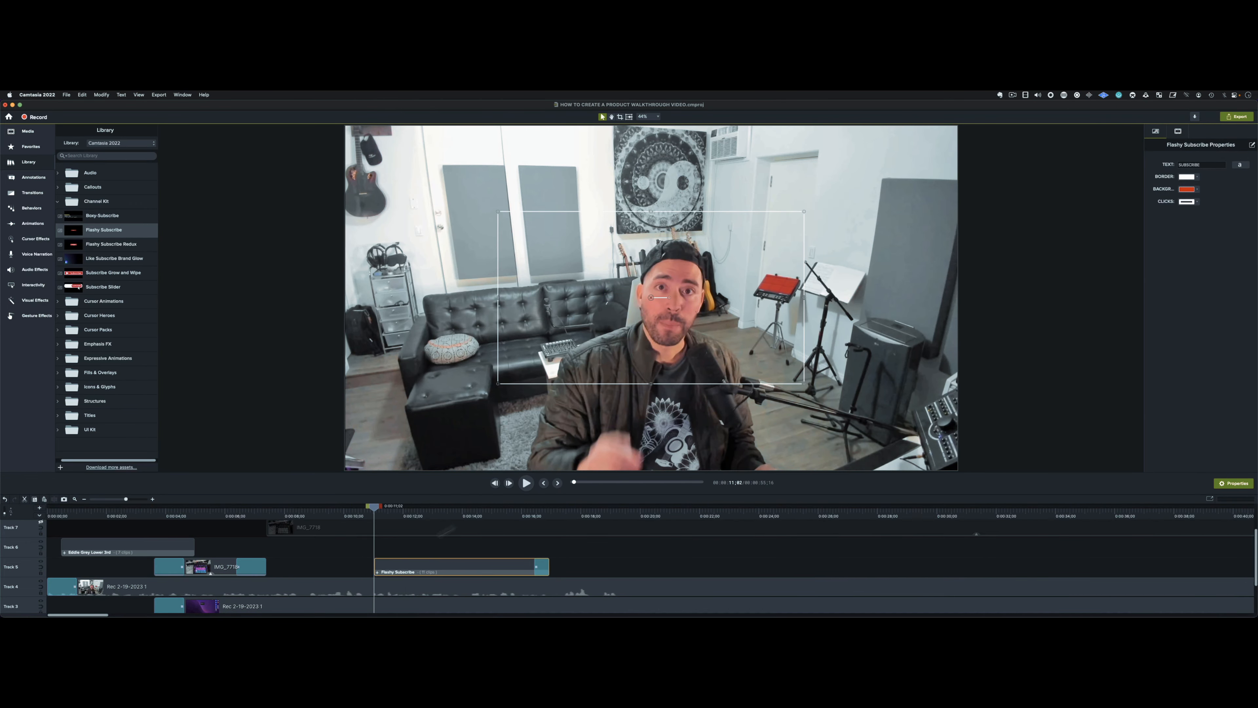
{"action": "left_click", "coordinate": [360, 553]}
{"action": "key", "text": "space"}
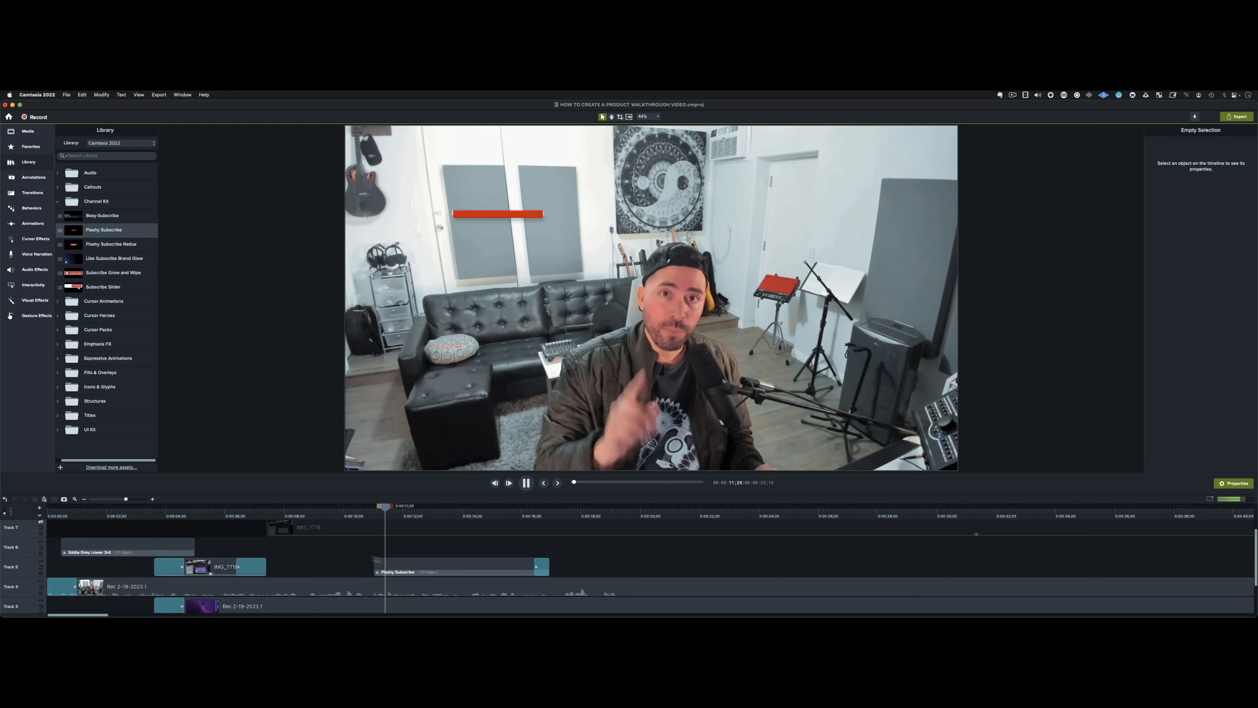
Step: Scale the Flashy Subscribe clip up to about 240% and play back the animation
{"action": "left_click", "coordinate": [452, 565]}
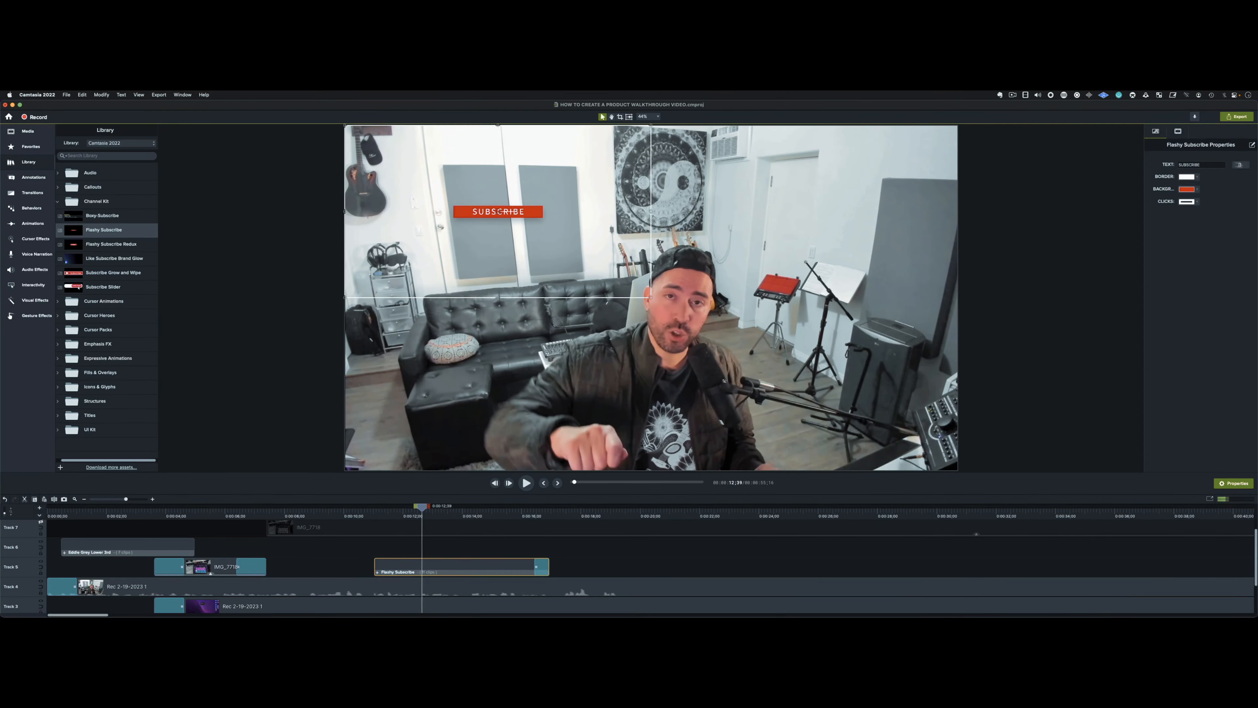
{"action": "left_click", "coordinate": [1178, 132]}
{"action": "left_click_drag", "start_coordinate": [1183, 164], "coordinate": [1198, 169]}
{"action": "left_click", "coordinate": [366, 510]}
{"action": "key", "text": "space"}
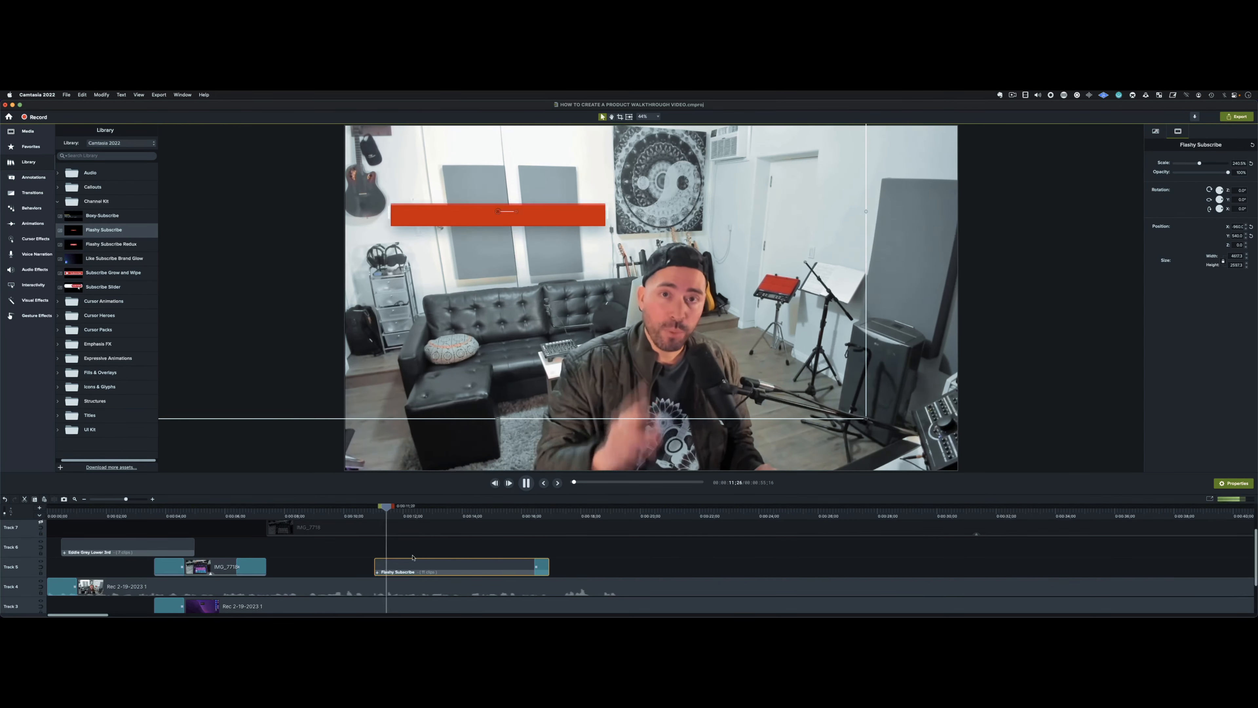
{"action": "left_click", "coordinate": [323, 566]}
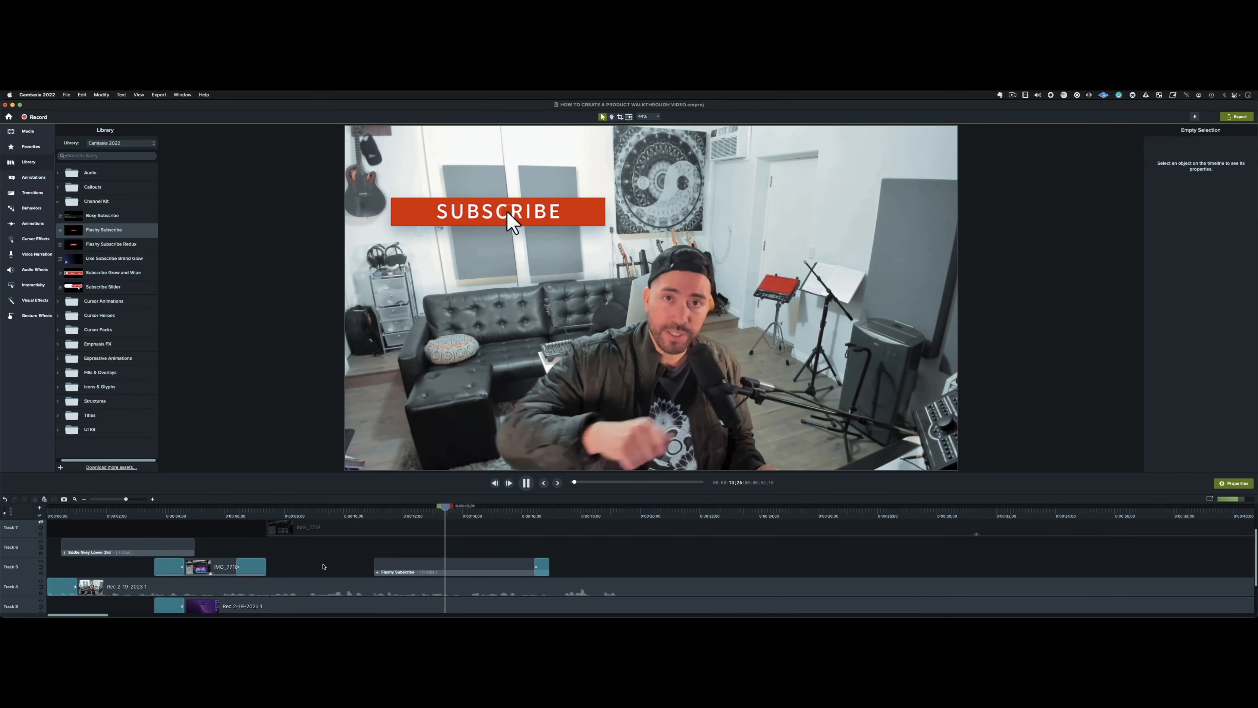
{"action": "key", "text": "space"}
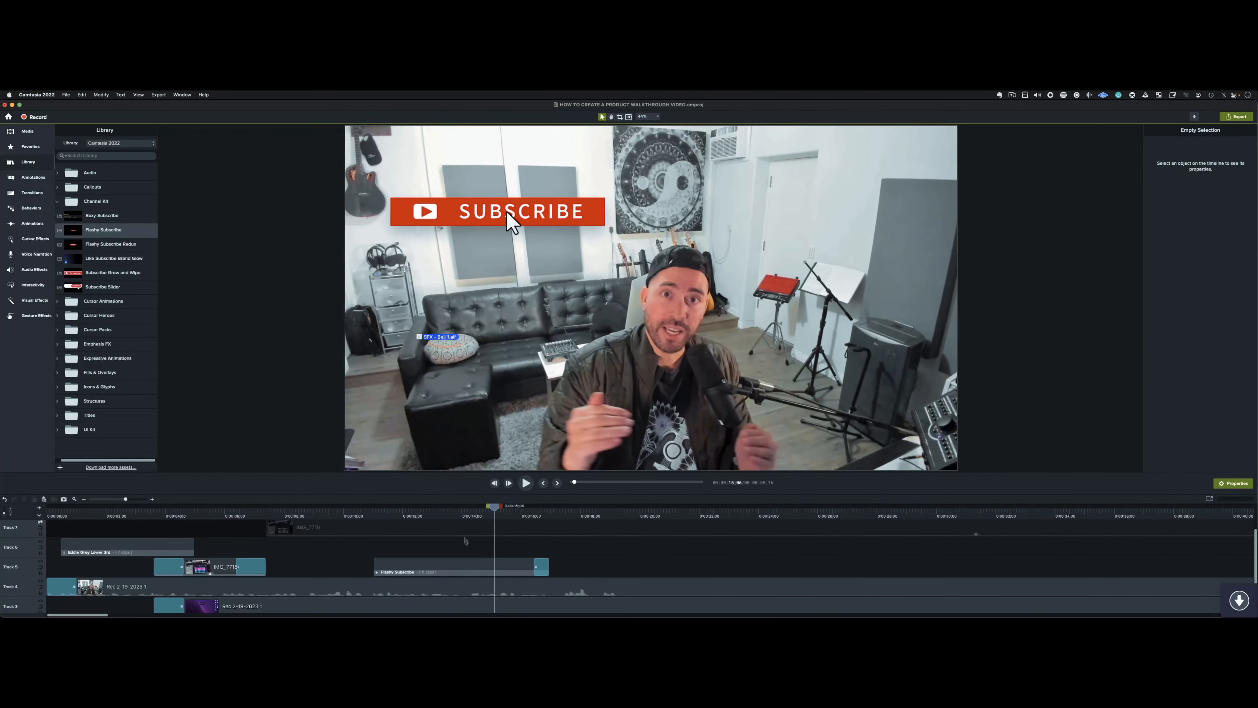
Step: Place the SFX - Bell 1 sound on Track 6 and align its start with the subscribe button's click at about 13.5 seconds
{"action": "left_click_drag", "start_coordinate": [466, 542], "coordinate": [476, 554]}
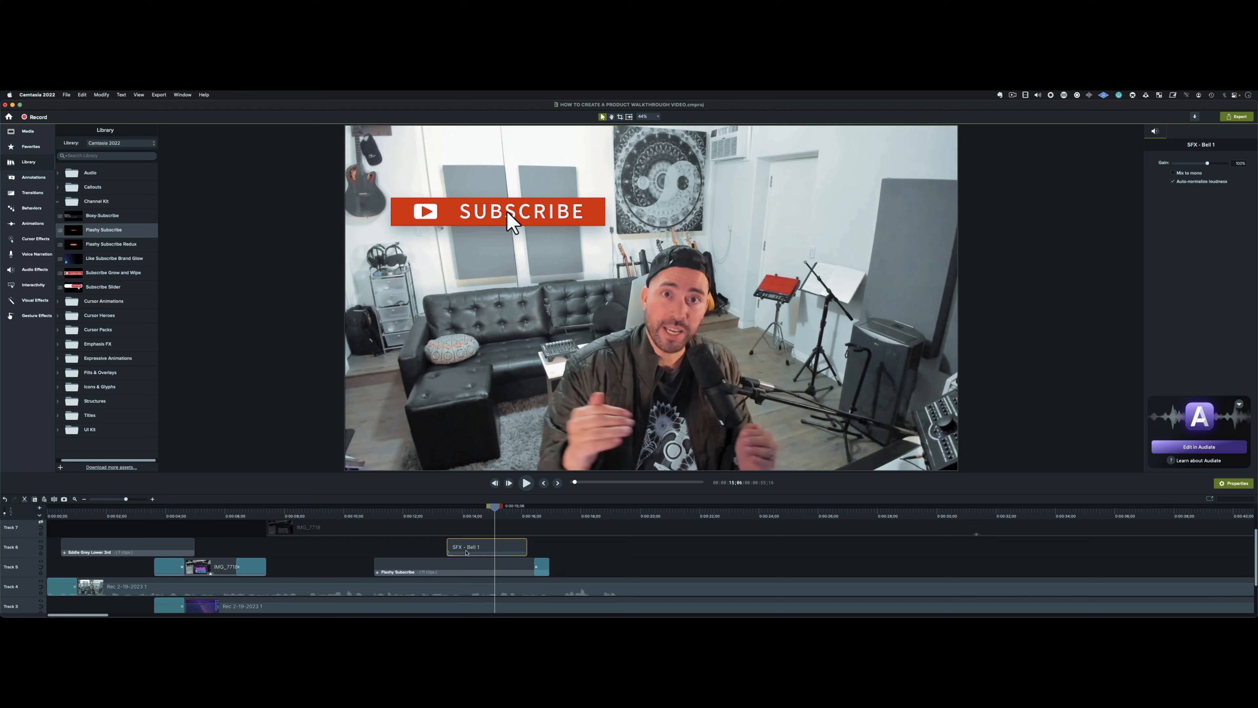
{"action": "key", "text": "super+equal"}
{"action": "key", "text": "super+equal"}
{"action": "key", "text": "super+equal"}
{"action": "scroll", "coordinate": [466, 553], "scroll_direction": "left", "scroll_amount": 3}
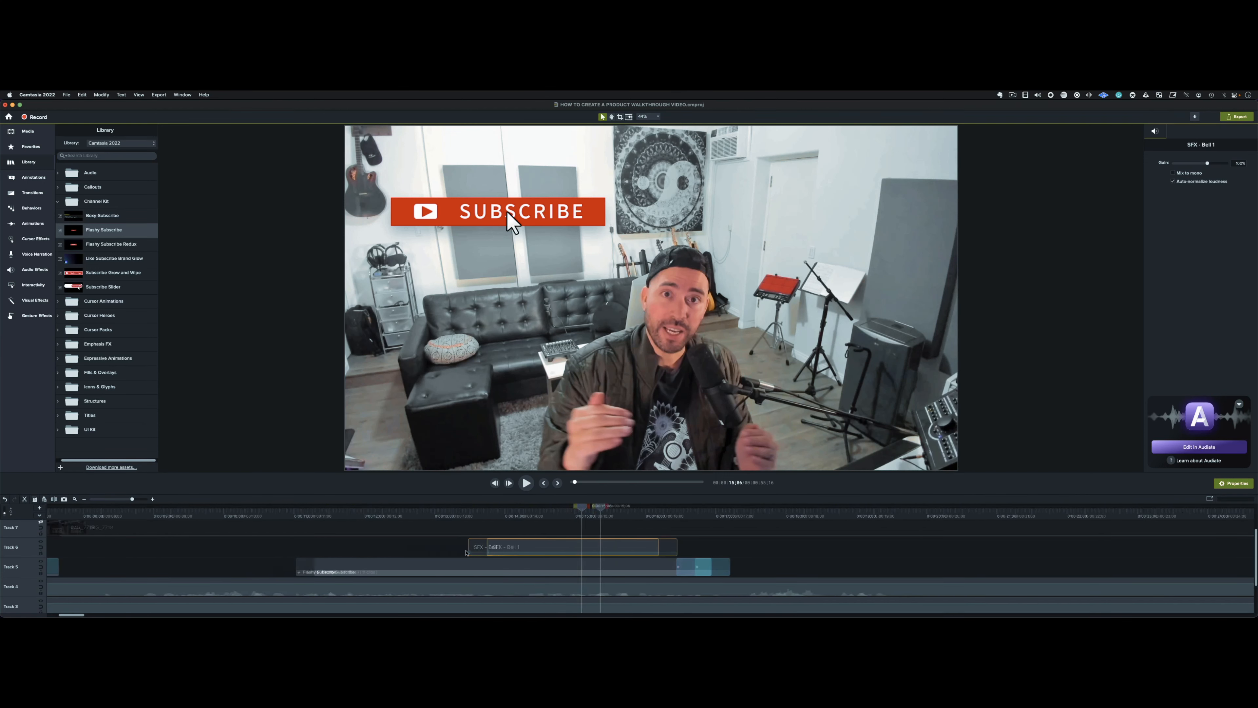
{"action": "left_click", "coordinate": [383, 514]}
{"action": "left_click_drag", "start_coordinate": [384, 514], "coordinate": [521, 531]}
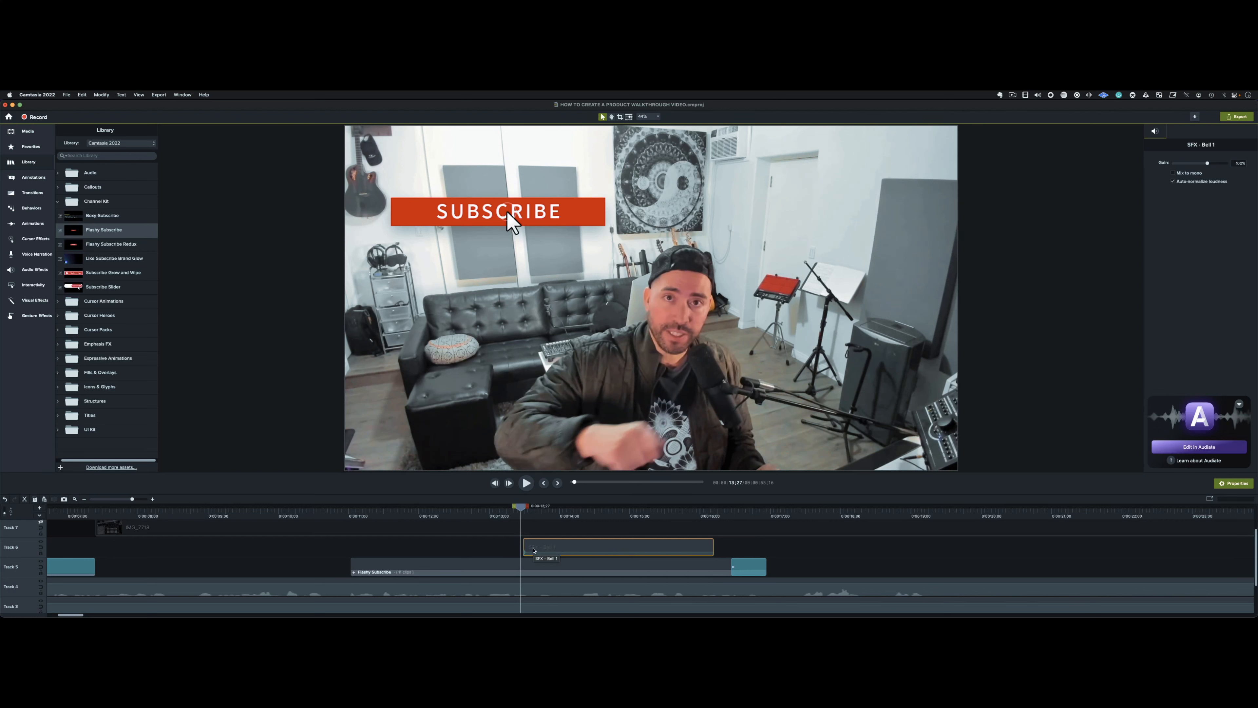
Step: Enlarge the track height, fine-tune the SFX - Bell 1 clip's start against the button click, and play back the timing
{"action": "key", "text": "alt+equal"}
{"action": "key", "text": "alt+equal"}
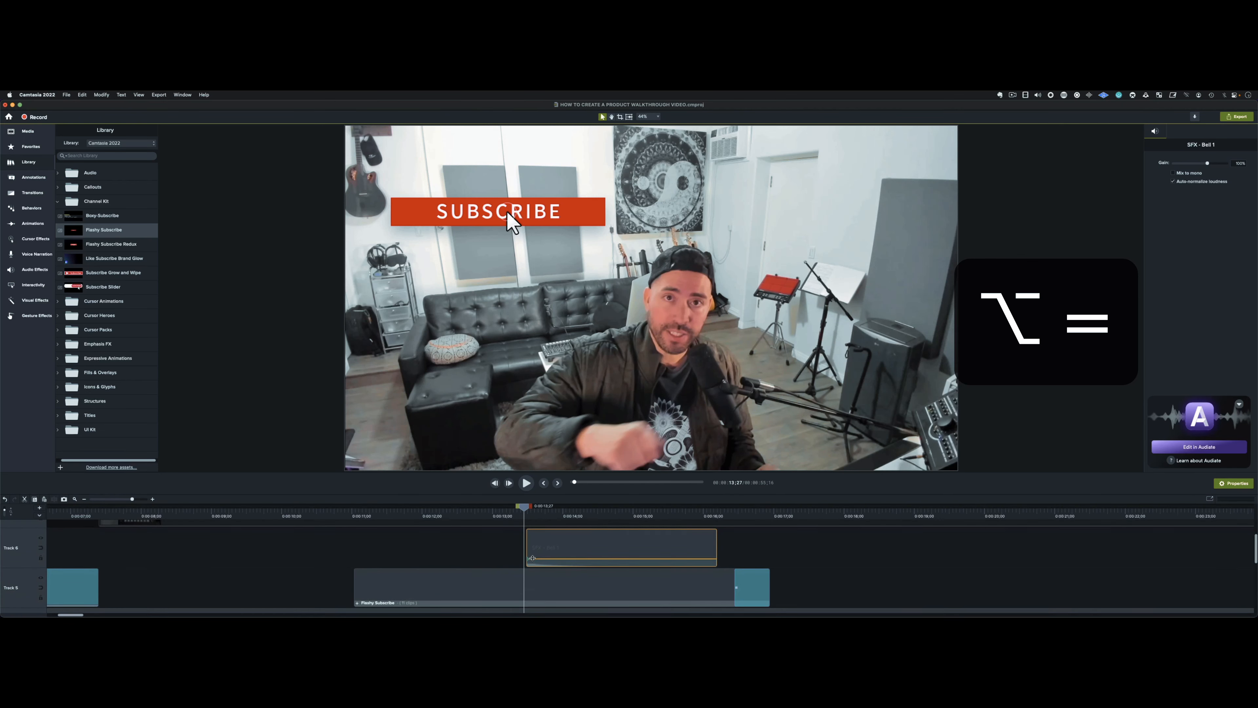
{"action": "left_click_drag", "start_coordinate": [566, 545], "coordinate": [564, 545]}
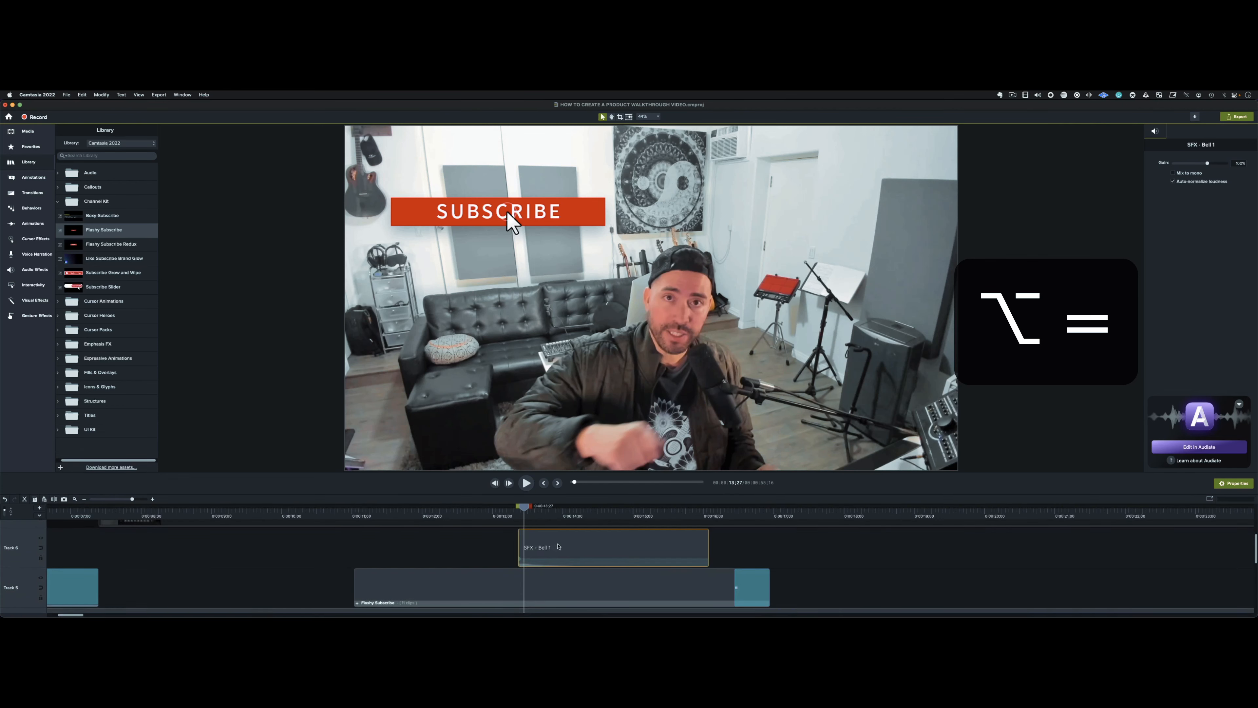
{"action": "left_click", "coordinate": [462, 516]}
{"action": "key", "text": "space"}
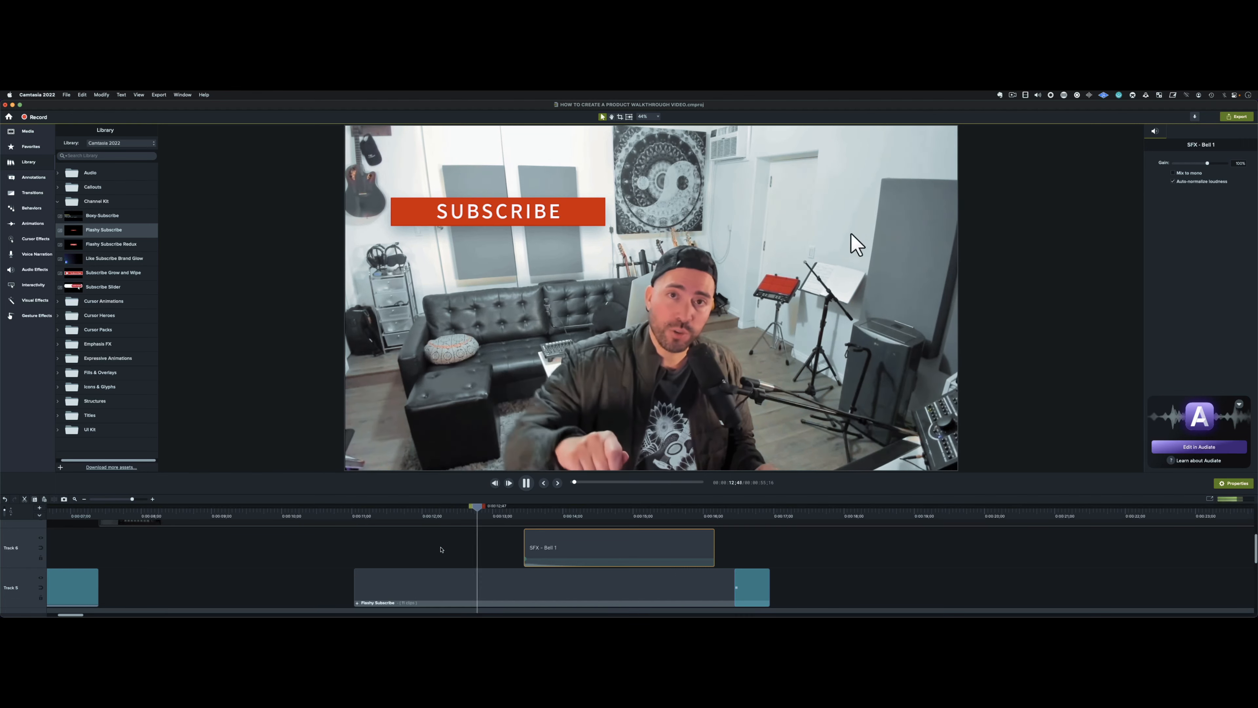
Step: Lower the gain of the SFX - Bell 1 clip and play back from the button click
{"action": "key", "text": "space"}
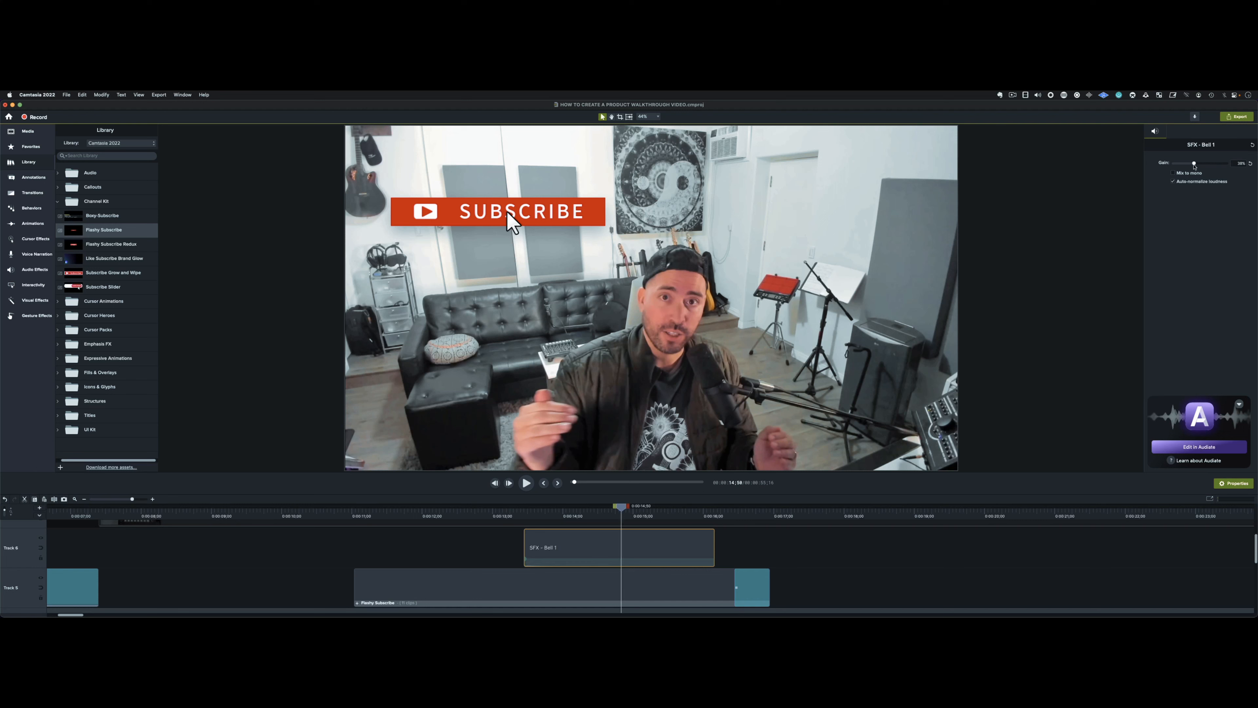
{"action": "left_click", "coordinate": [521, 515]}
{"action": "key", "text": "space"}
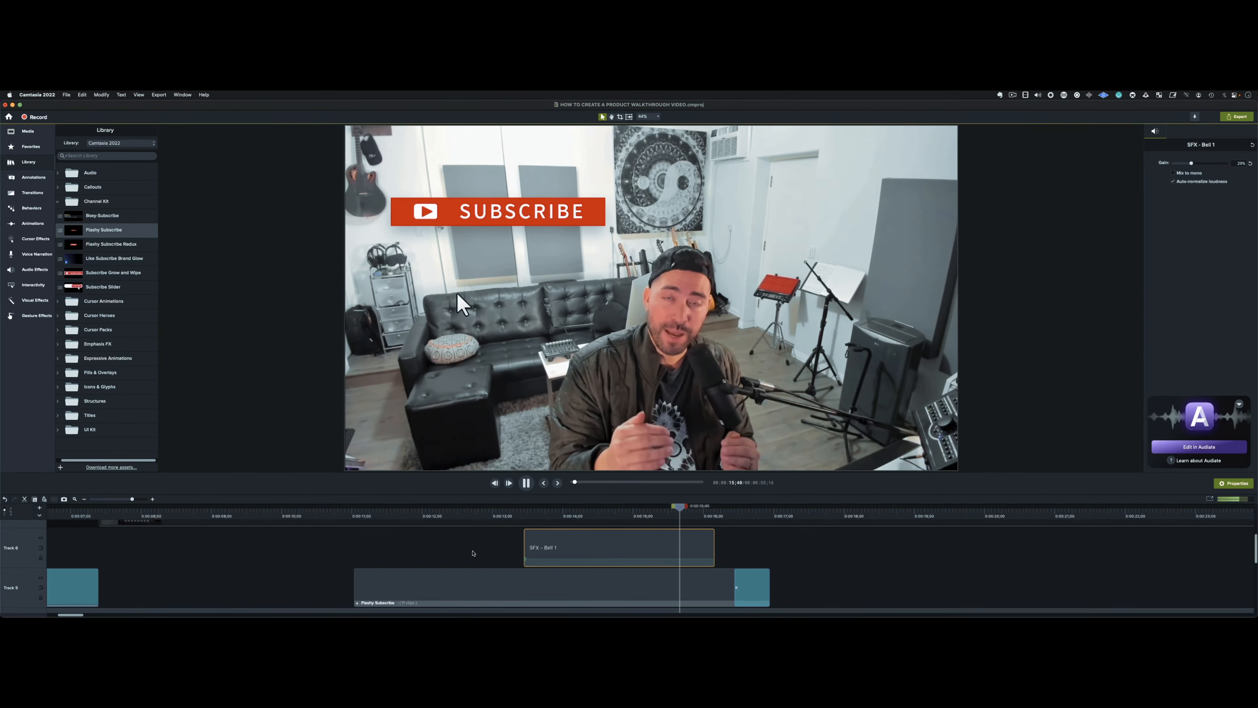
Step: Play on to the end of the spoken footage and stop the playhead at about 19.5 seconds
{"action": "key", "text": "super+minus"}
{"action": "key", "text": "super+minus"}
{"action": "key", "text": "super+minus"}
{"action": "key", "text": "super+minus"}
{"action": "key", "text": "super+equal"}
{"action": "scroll", "coordinate": [472, 553], "scroll_direction": "down", "scroll_amount": 5}
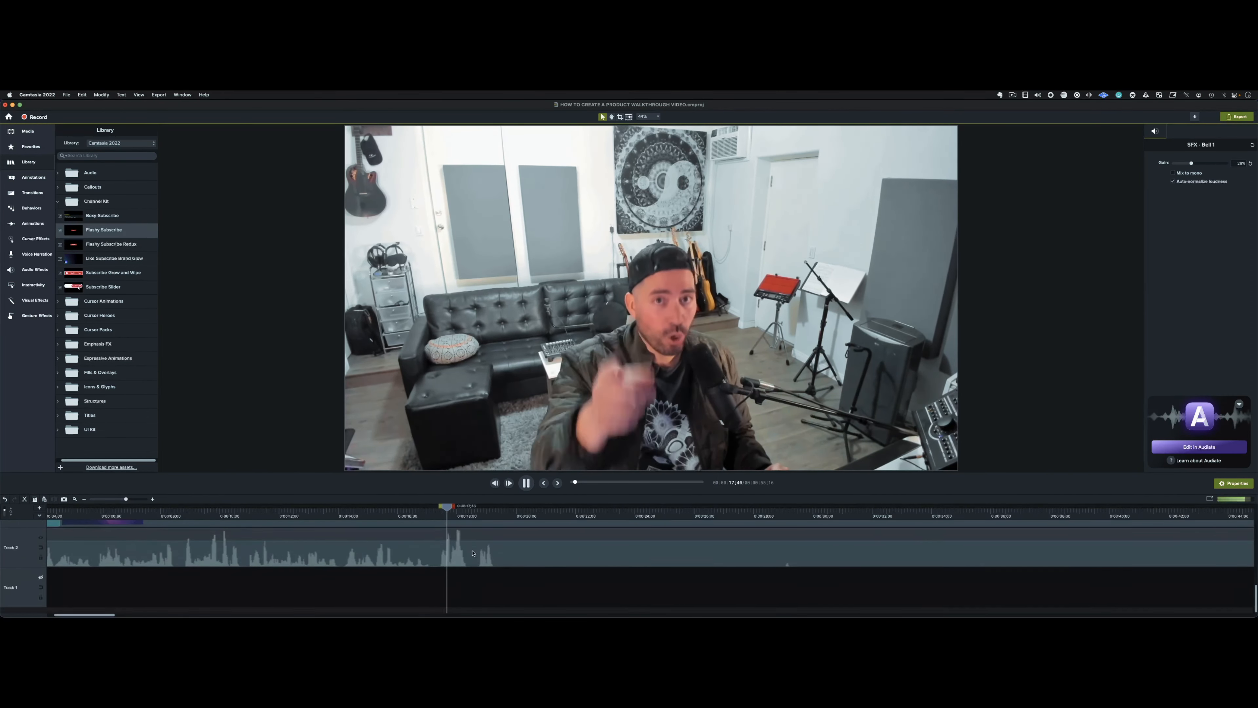
{"action": "key", "text": "space"}
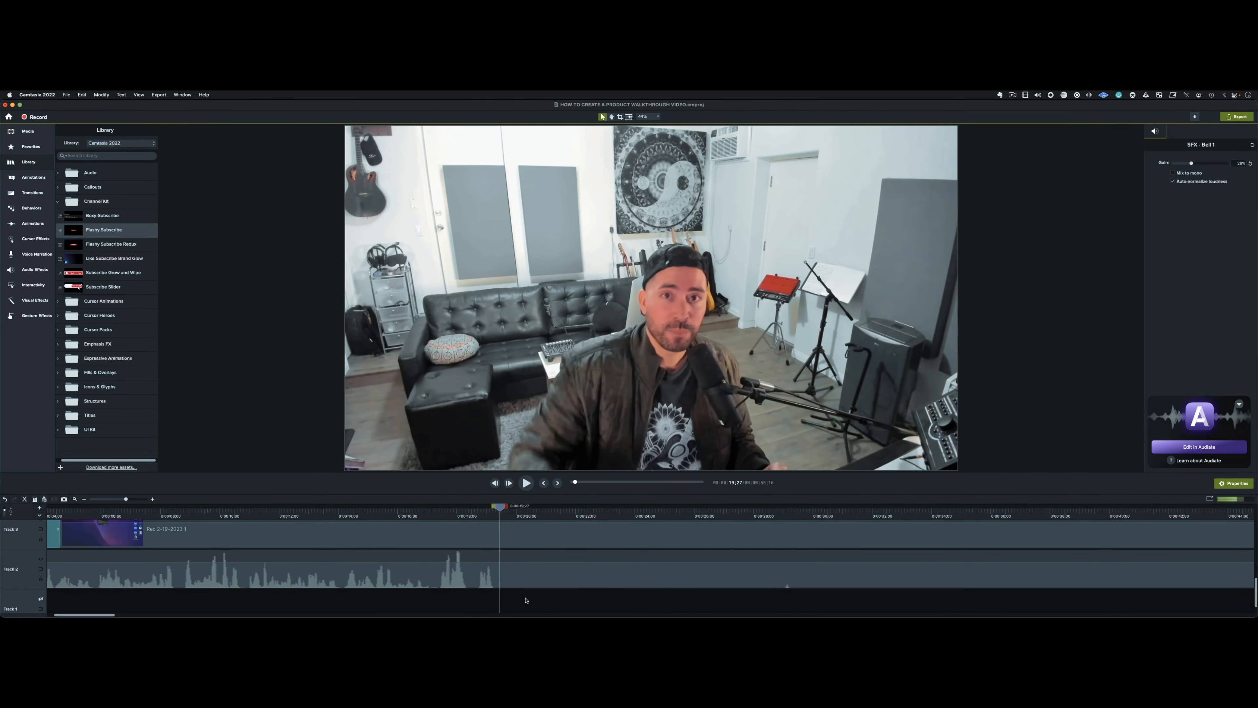
Step: Split the clips on Tracks 2, 3 and 4 at the playhead, delete everything after it, and play the video from the start
{"action": "scroll", "coordinate": [536, 604], "scroll_direction": "up", "scroll_amount": 3}
{"action": "left_click", "coordinate": [588, 576]}
{"action": "scroll", "coordinate": [584, 581], "scroll_direction": "down", "scroll_amount": 3}
{"action": "left_click", "coordinate": [581, 574], "text": "shift"}
{"action": "scroll", "coordinate": [578, 590], "scroll_direction": "up", "scroll_amount": 3}
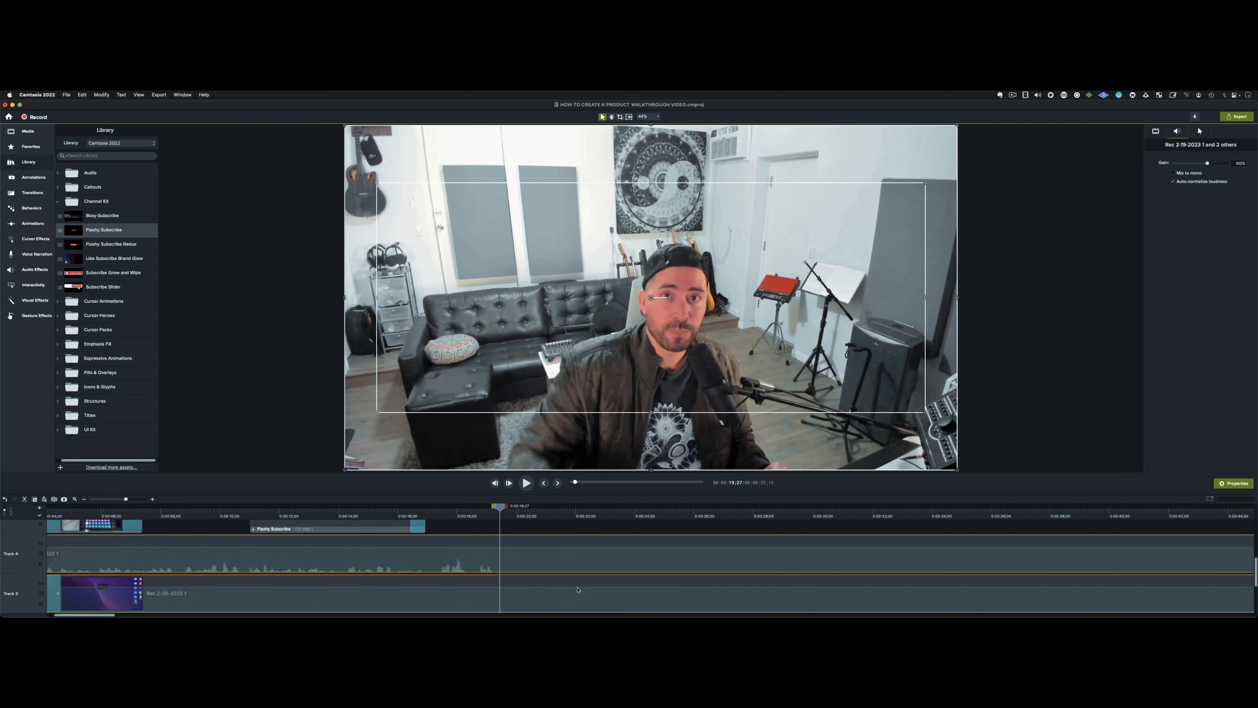
{"action": "scroll", "coordinate": [570, 578], "scroll_direction": "down", "scroll_amount": 1}
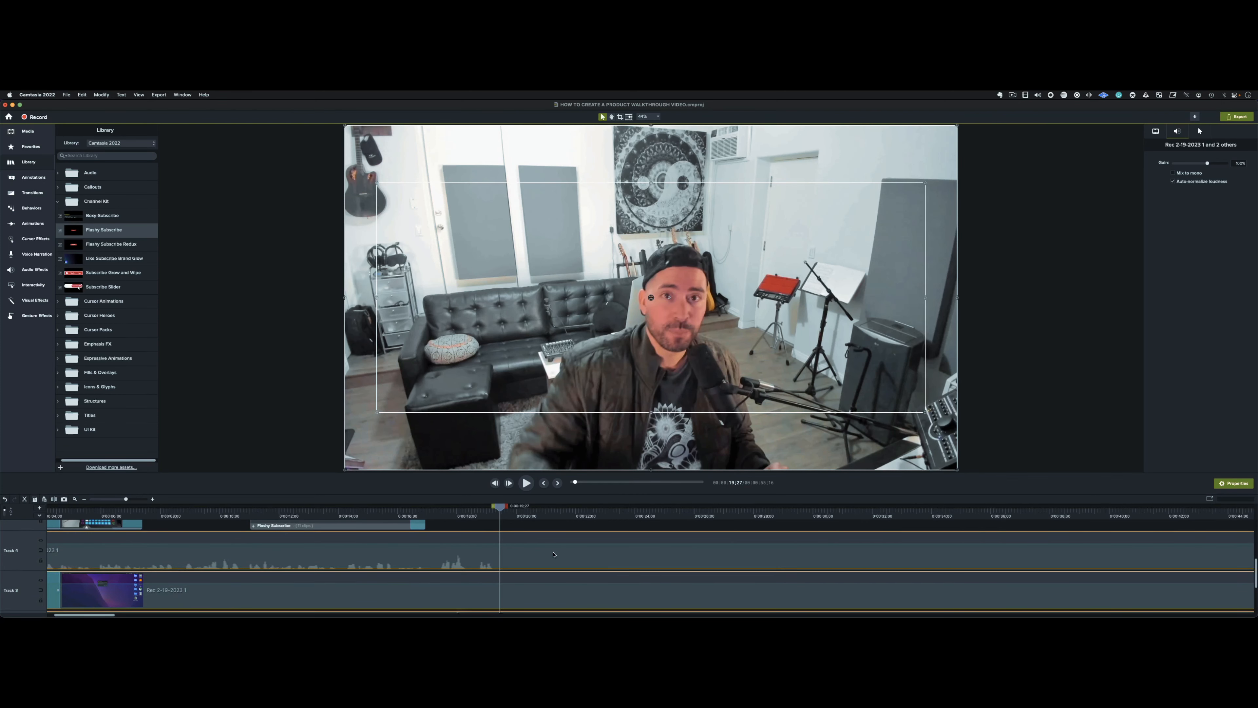
{"action": "key", "text": "s"}
{"action": "key", "text": "Delete"}
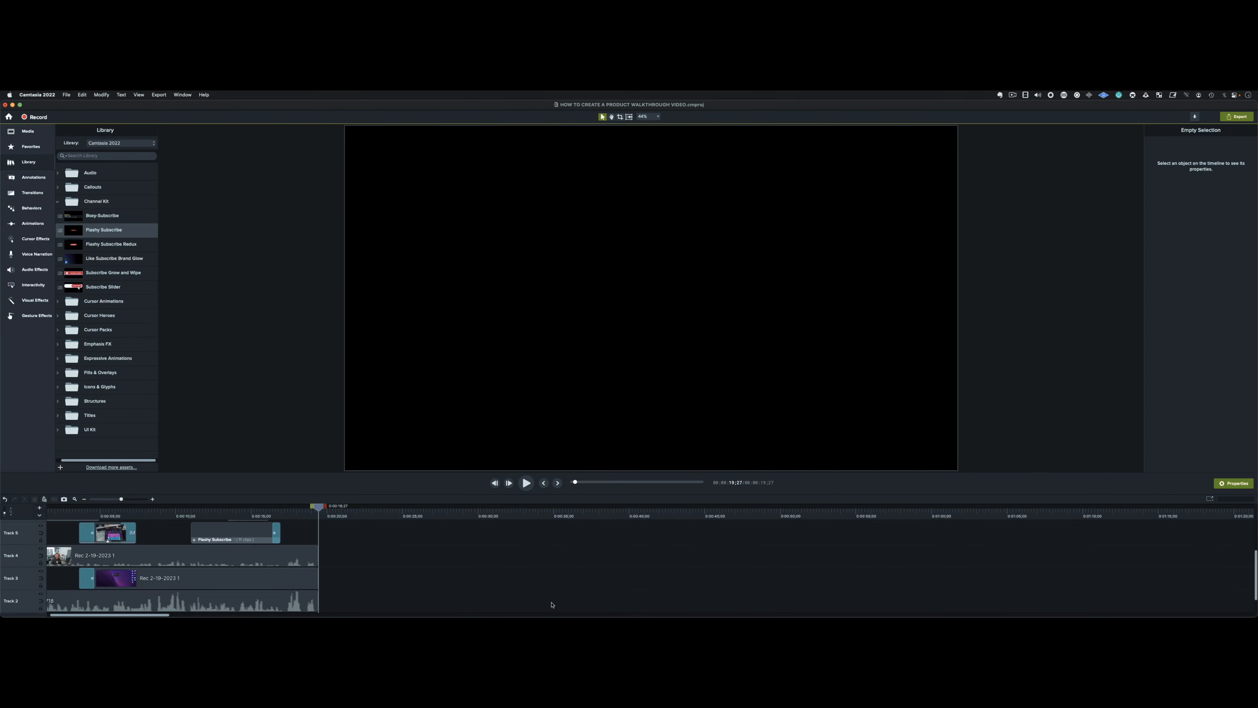
{"action": "key", "text": "Home"}
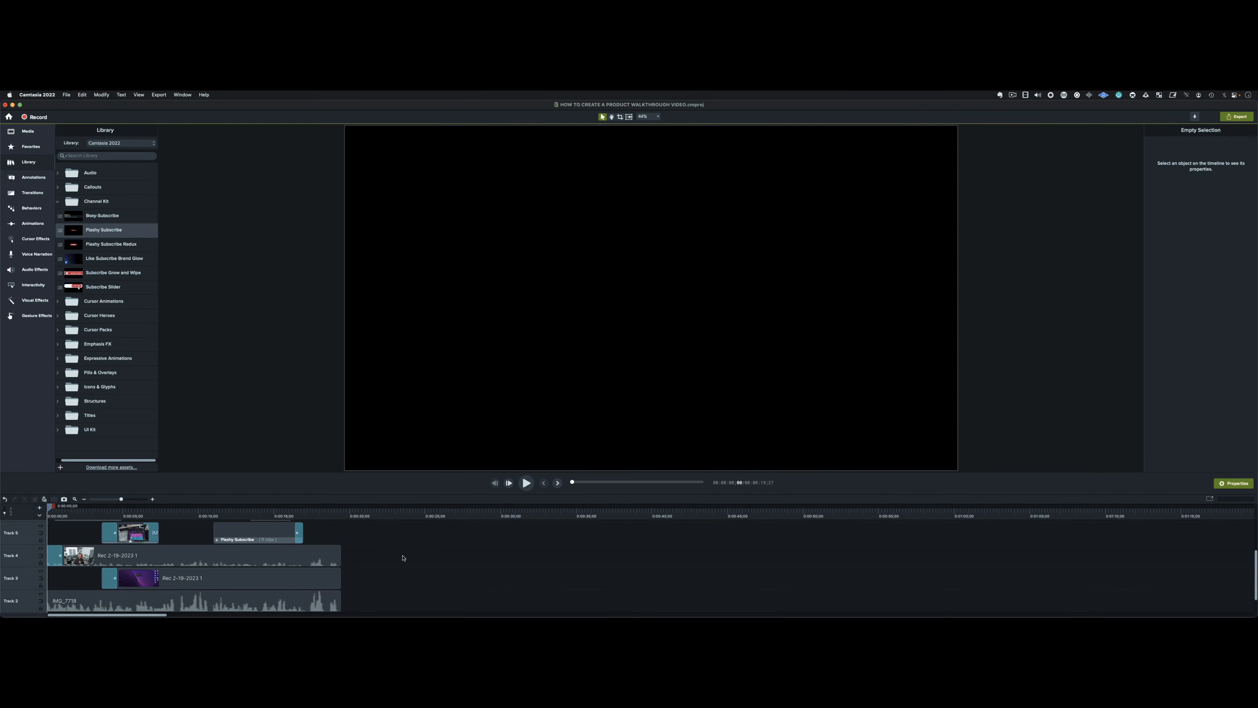
{"action": "key", "text": "space"}
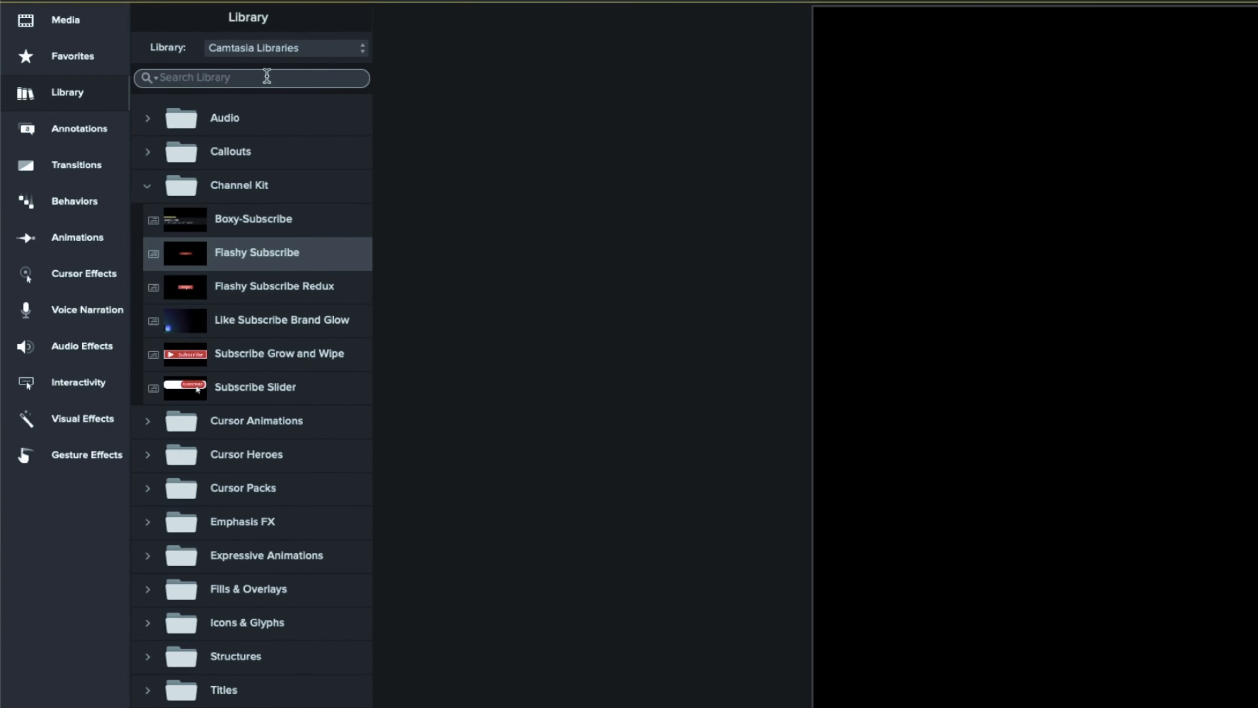
Step: Search the Camtasia Libraries for "boxy video" and preview Boxy-Video-Title
{"action": "type", "text": "xy video"}
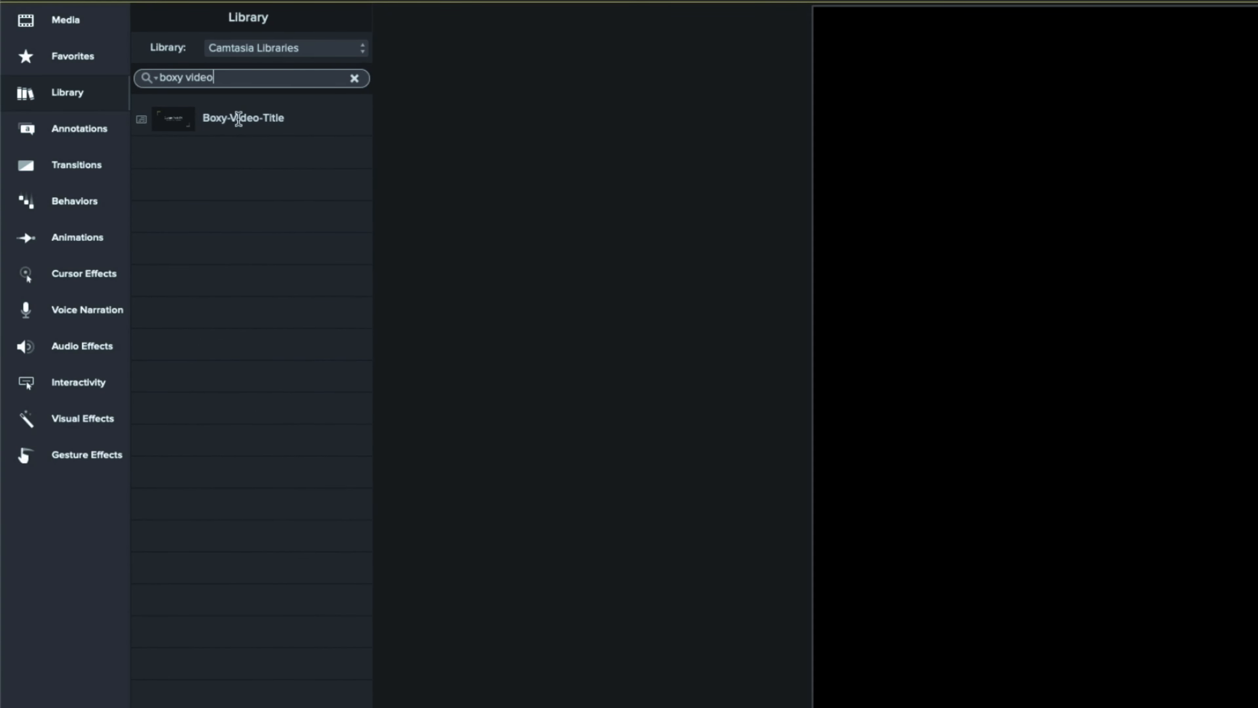
{"action": "double_click", "coordinate": [238, 119]}
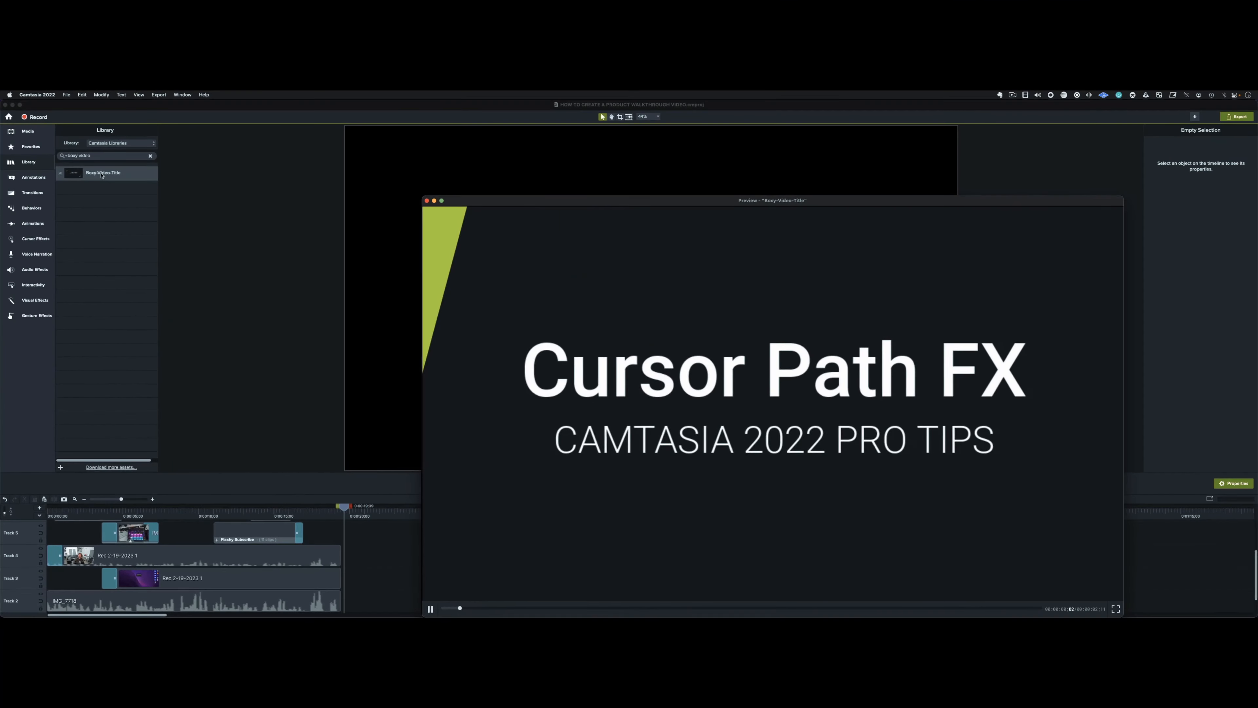